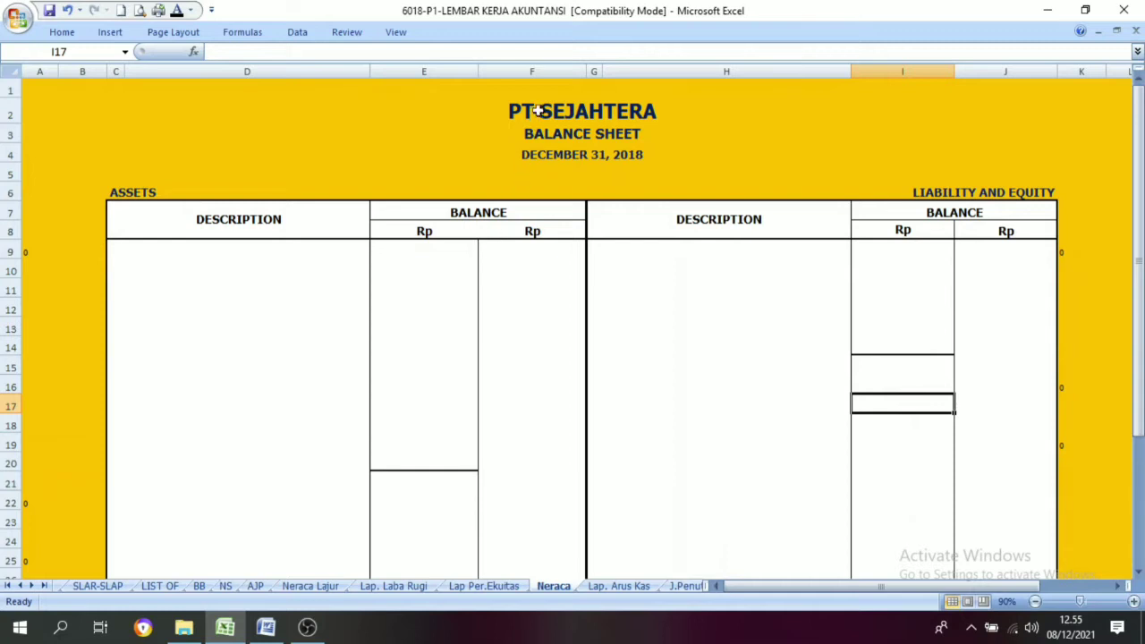
Review the balance sheet's heading, its ASSETS side and its LIABILITY AND EQUITY side
drag(538, 108, 521, 185)
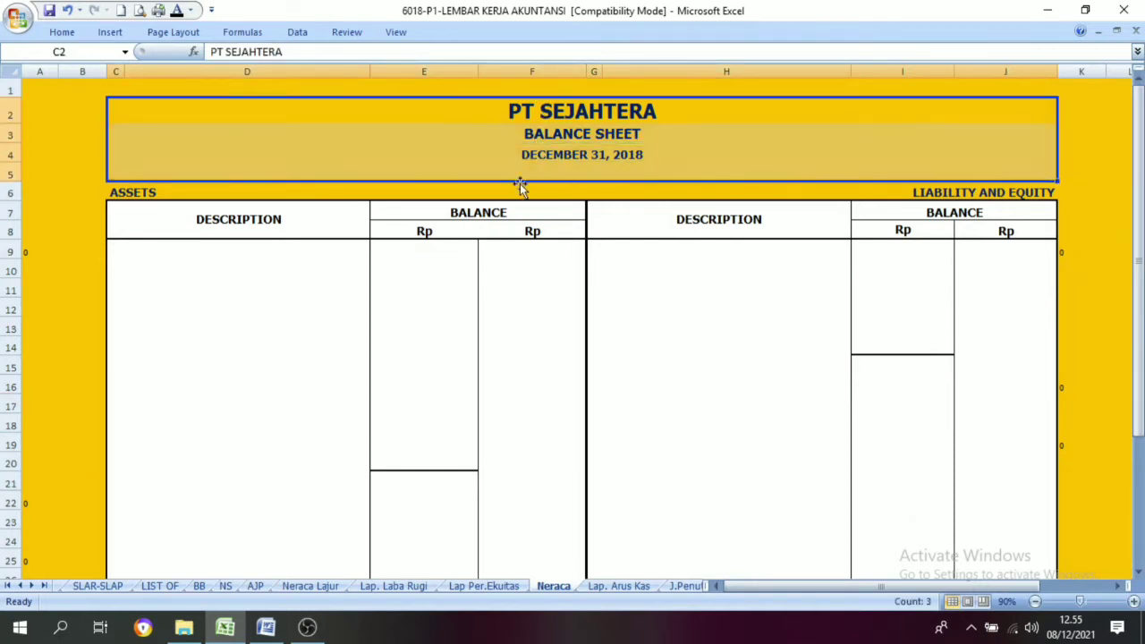
click(488, 268)
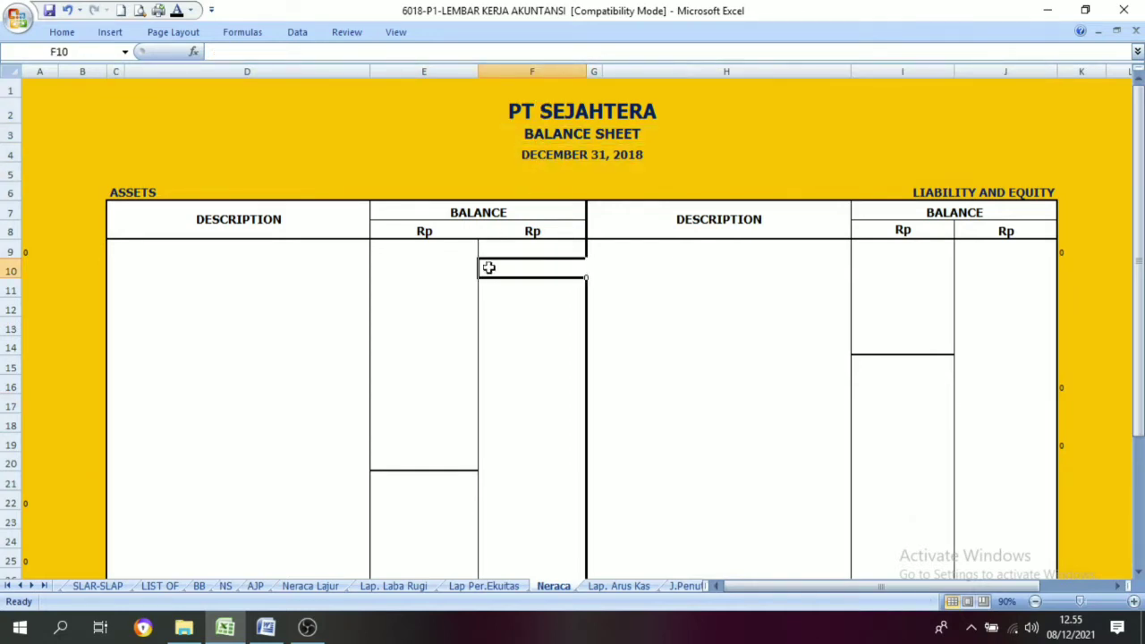
click(119, 189)
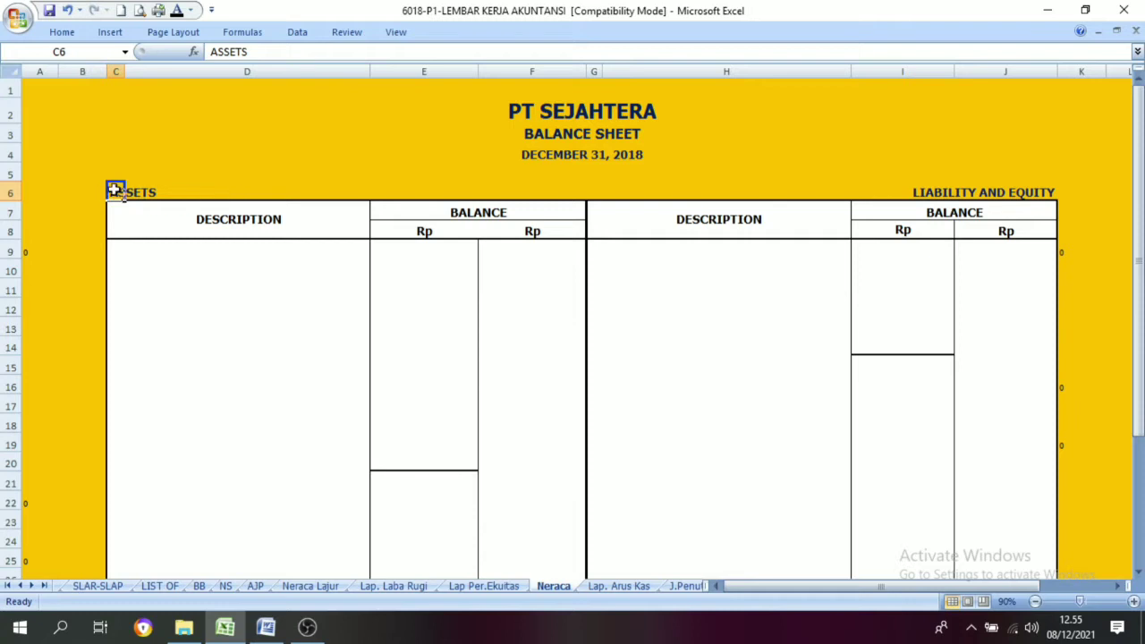
click(440, 194)
click(129, 190)
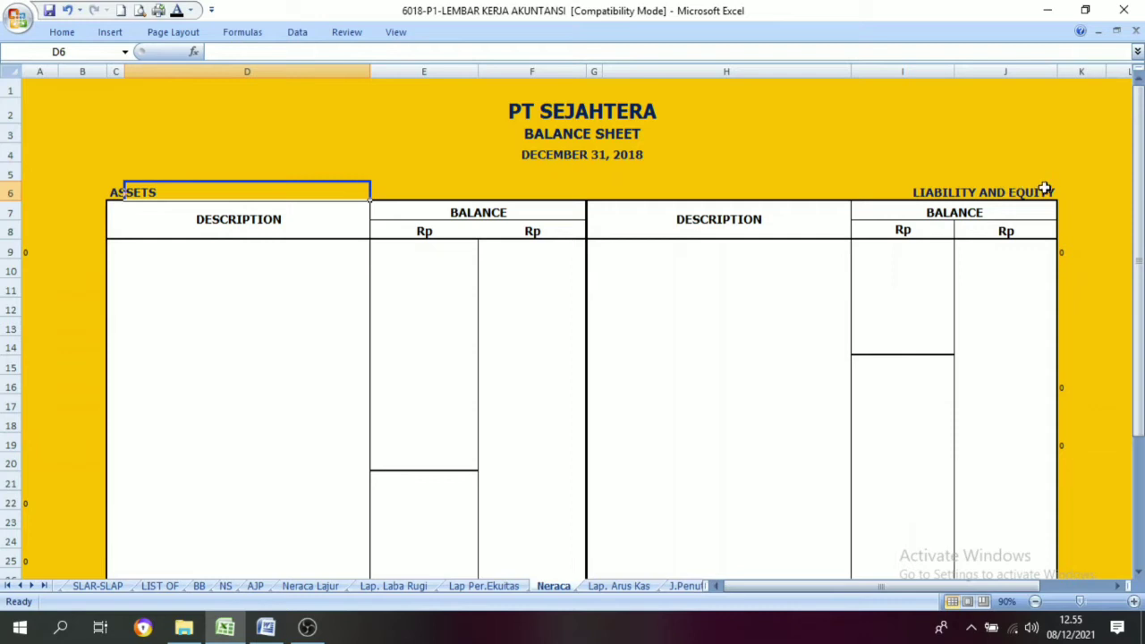
click(934, 188)
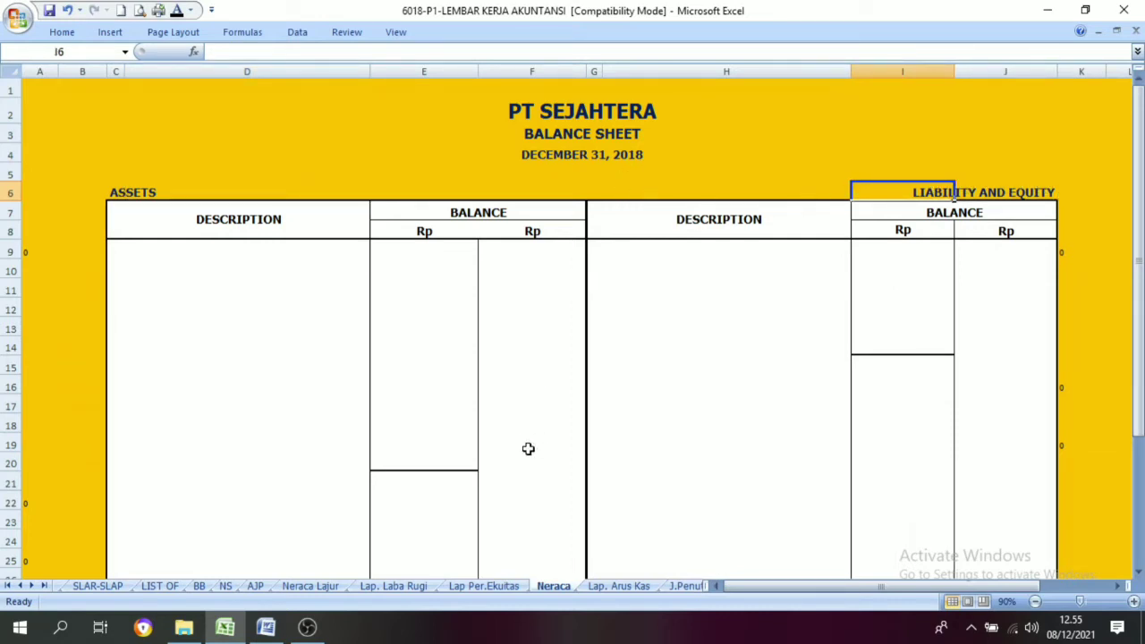
Compare the Lap. Laba Rugi report with the sales and cost accounts in the Neraca Lajur worksheet
click(410, 587)
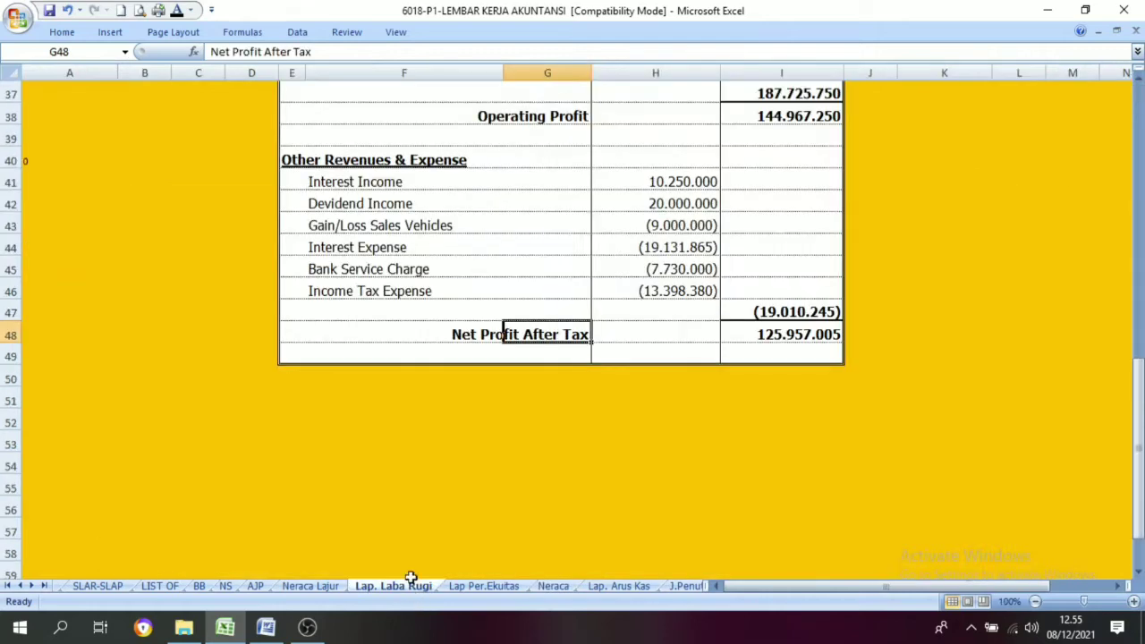
scroll(411, 273, up, 12)
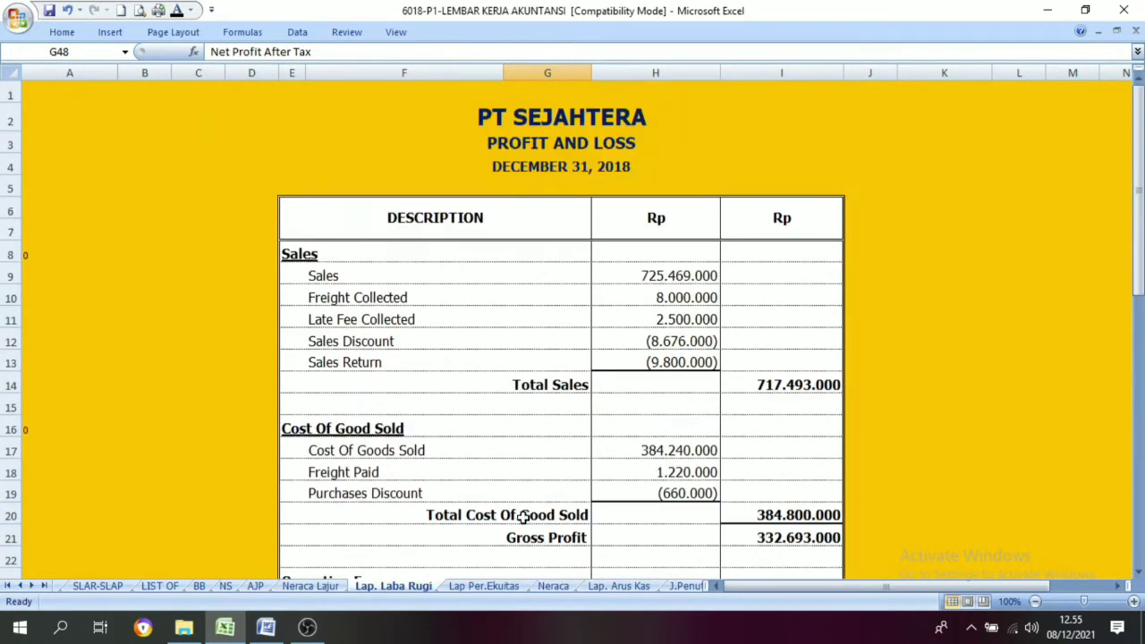
click(315, 587)
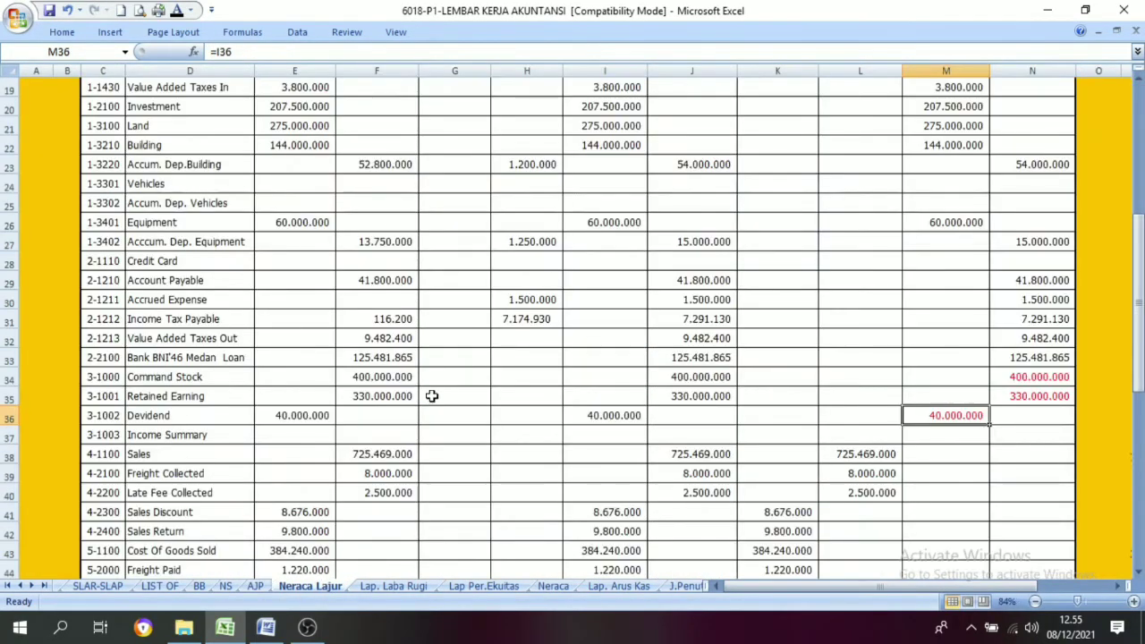
drag(103, 454, 864, 570)
scroll(787, 453, up, 3)
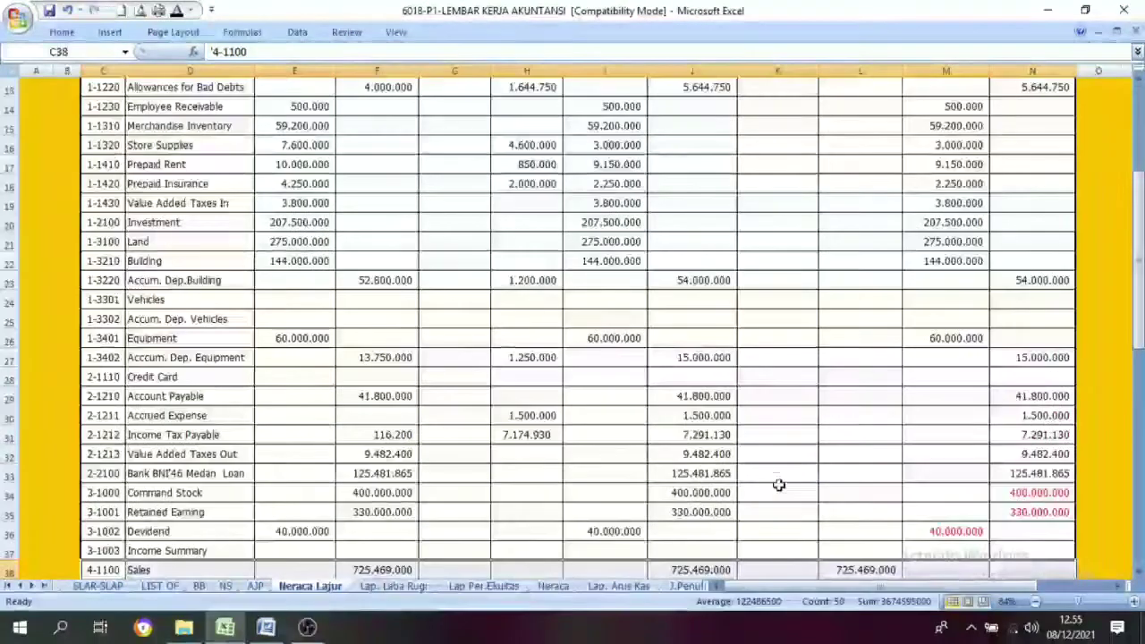
click(553, 586)
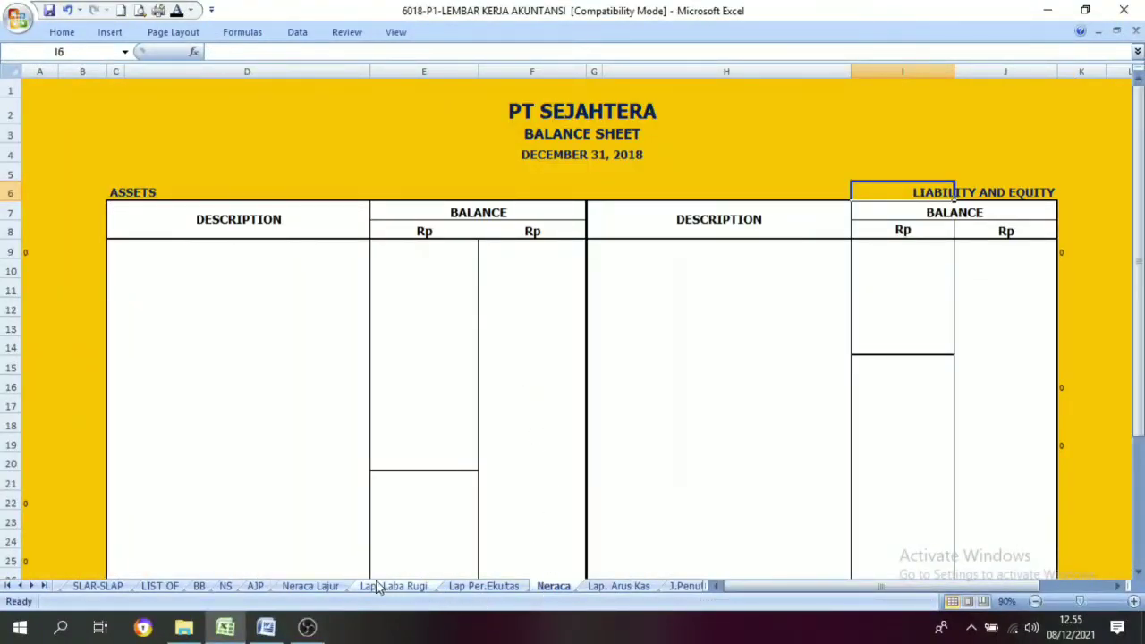
Review the Neraca Lajur accounts from Petty Cash downward that feed the balance sheet
click(317, 586)
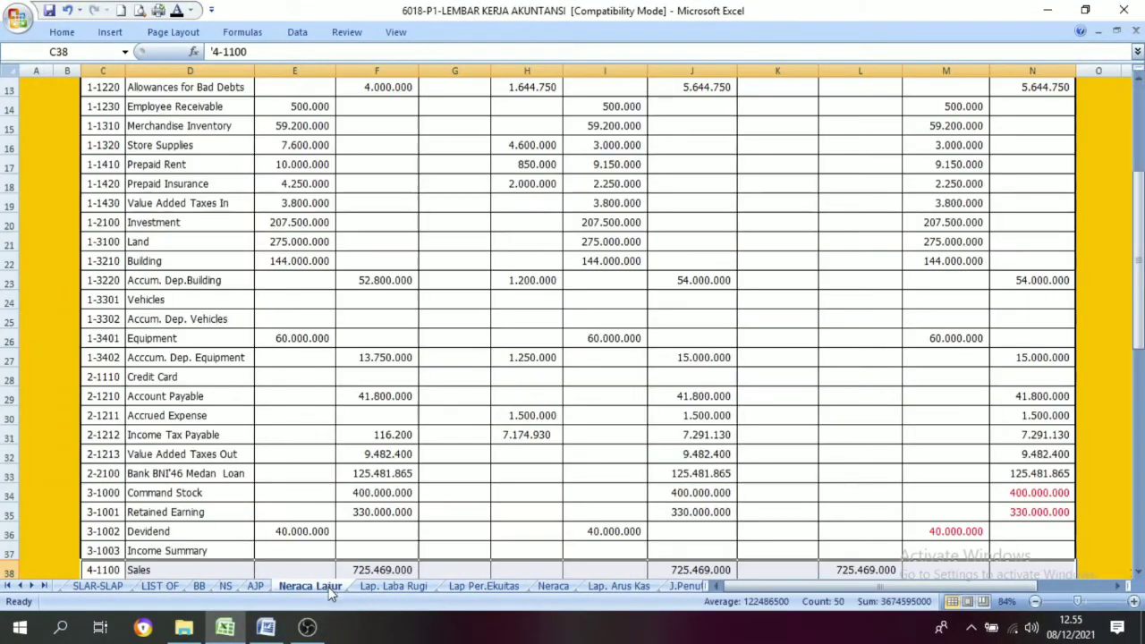
scroll(353, 570, up, 4)
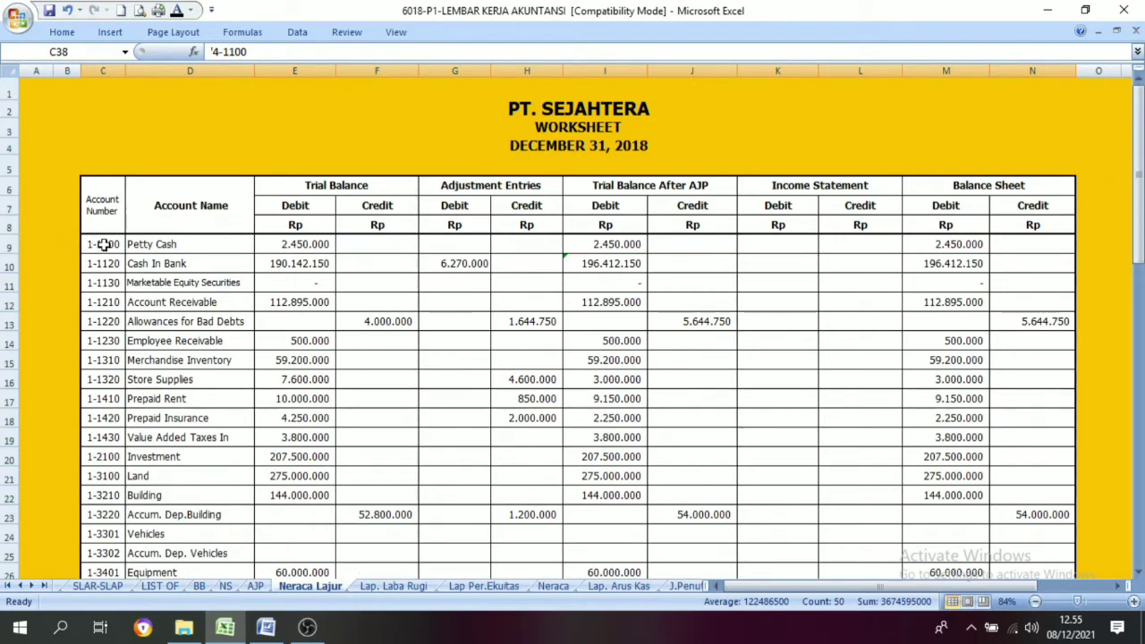
drag(95, 243, 959, 545)
scroll(850, 479, up, 1)
click(887, 475)
scroll(849, 402, up, 4)
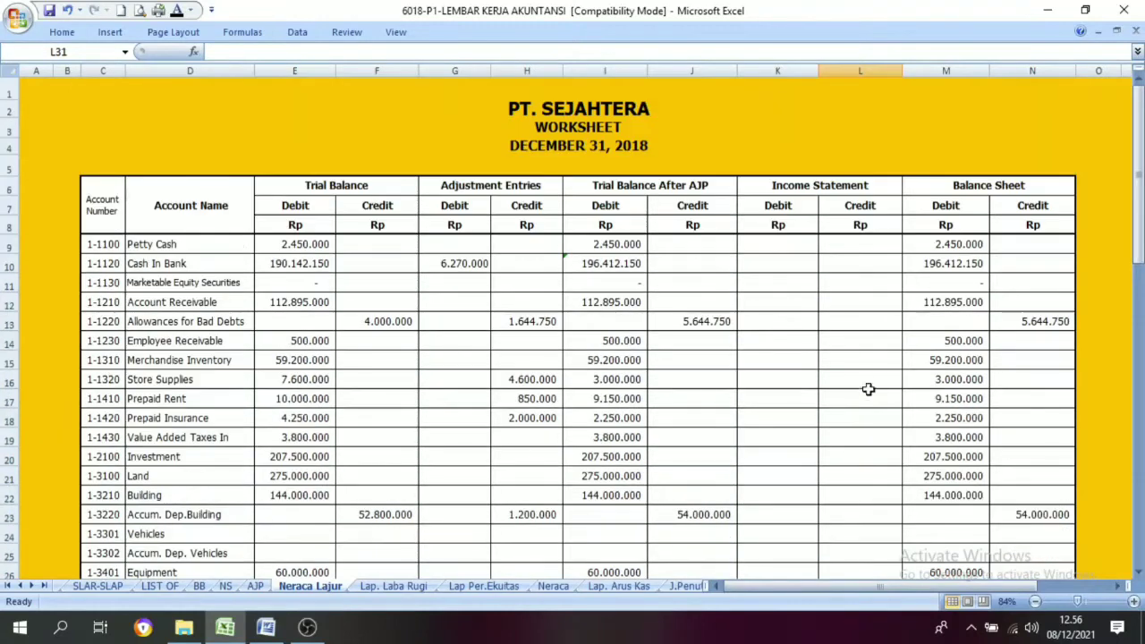
Colour the debit and credit amounts under the worksheet's Balance Sheet heading red, from the Petty Cash row down
click(540, 128)
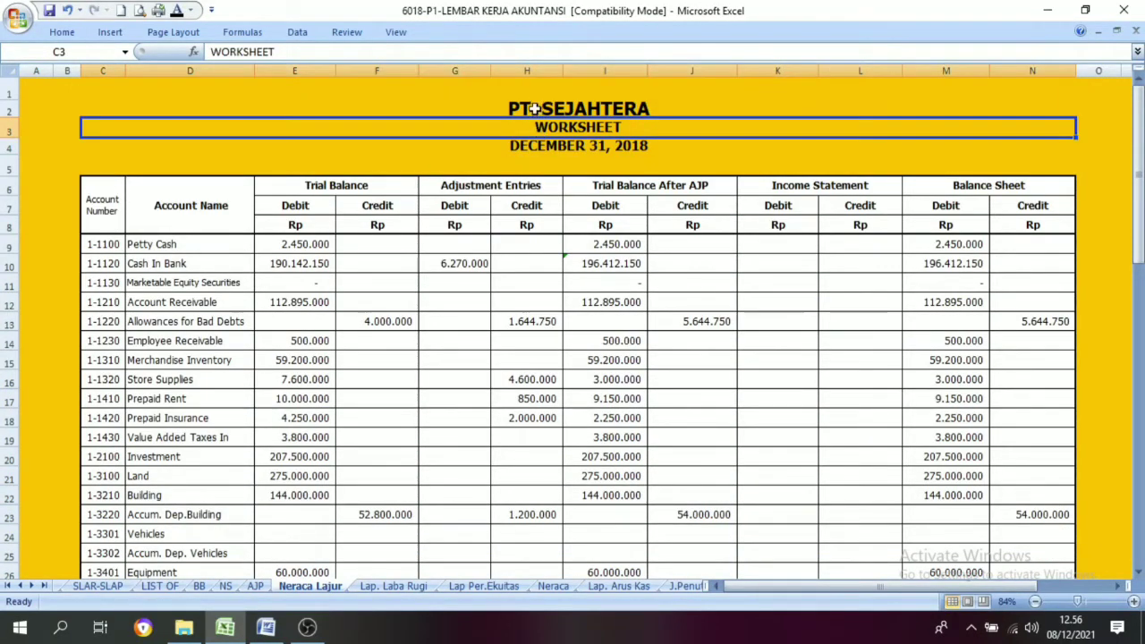
click(988, 186)
drag(930, 244, 1005, 497)
scroll(862, 340, up, 5)
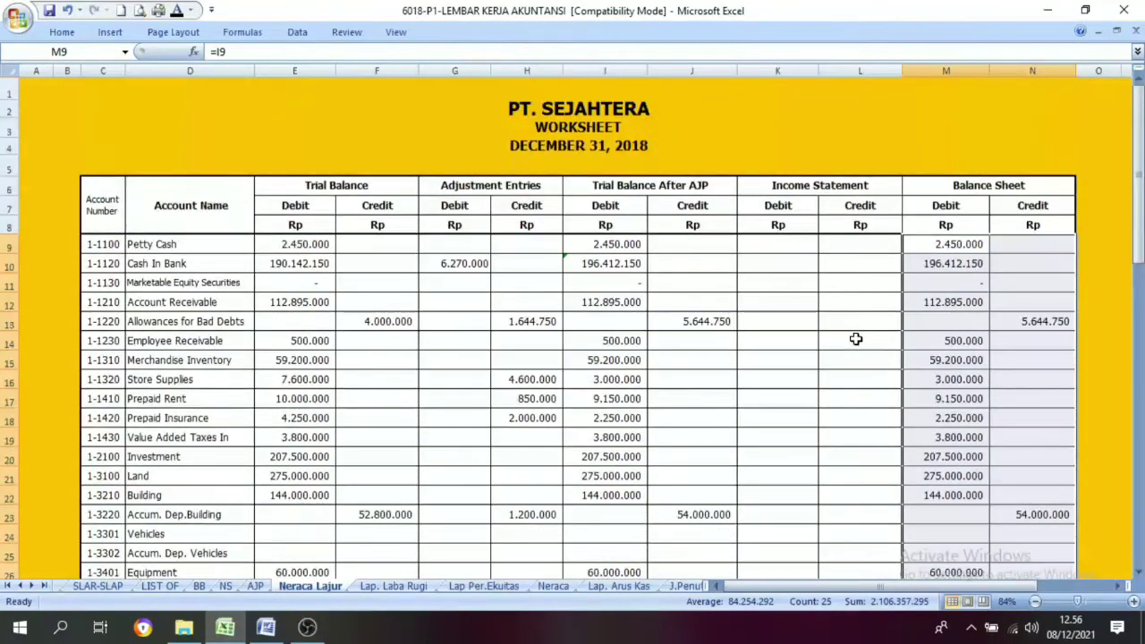
click(191, 11)
click(190, 153)
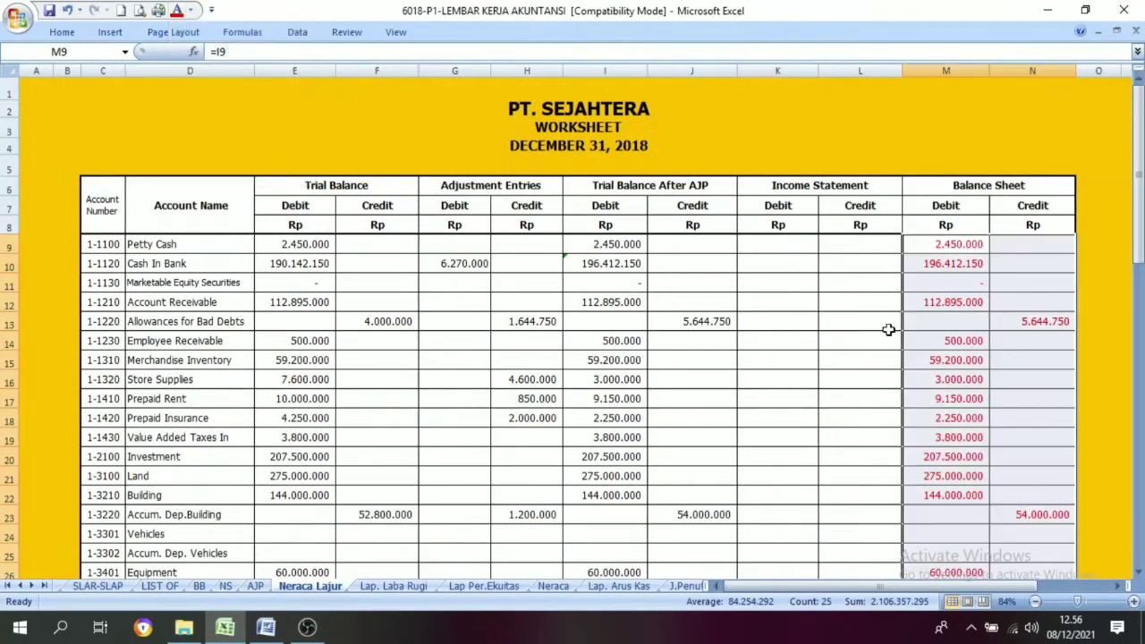
click(888, 330)
scroll(928, 330, down, 7)
scroll(926, 332, up, 6)
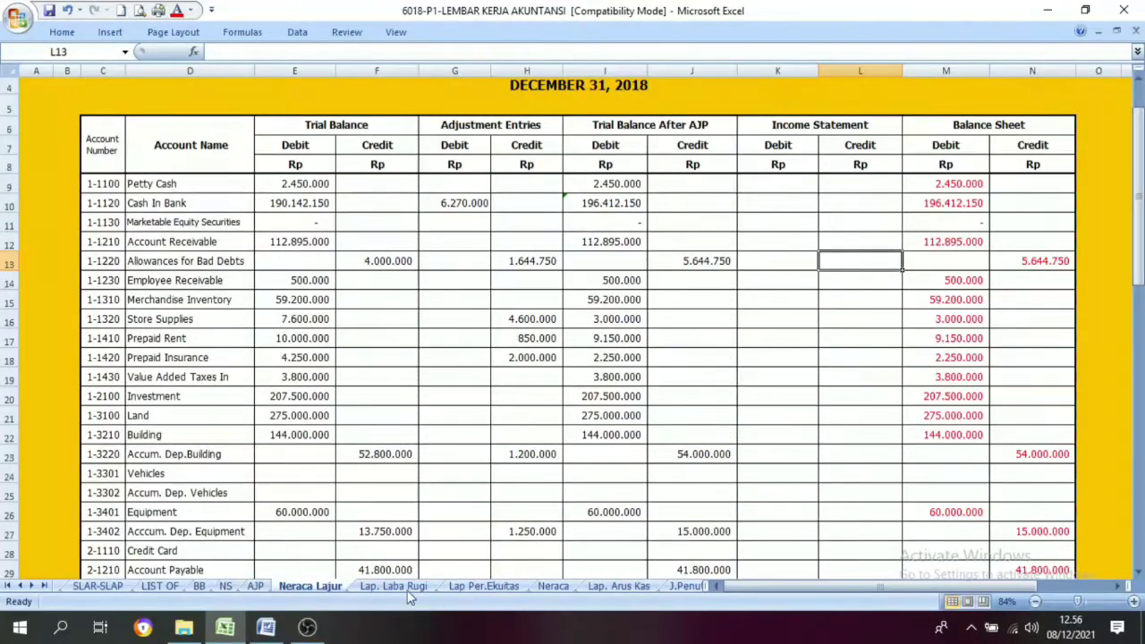
Check the first description cell on the Neraca sheet and colour account numbers 1-1100 to 1-1430 in Neraca Lajur red
click(551, 588)
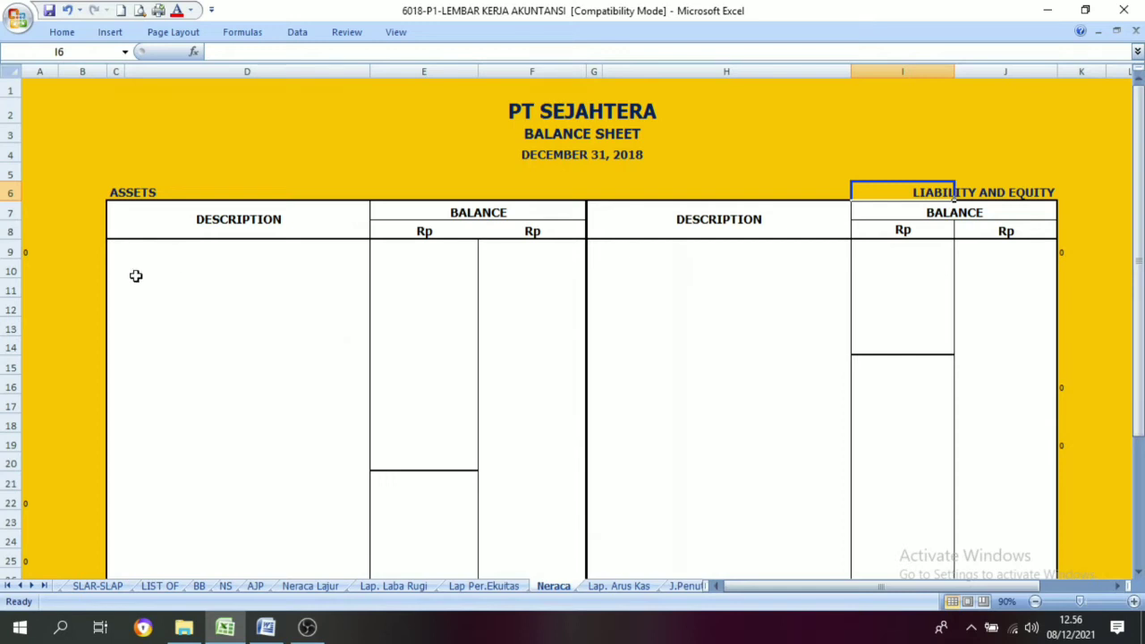
click(117, 252)
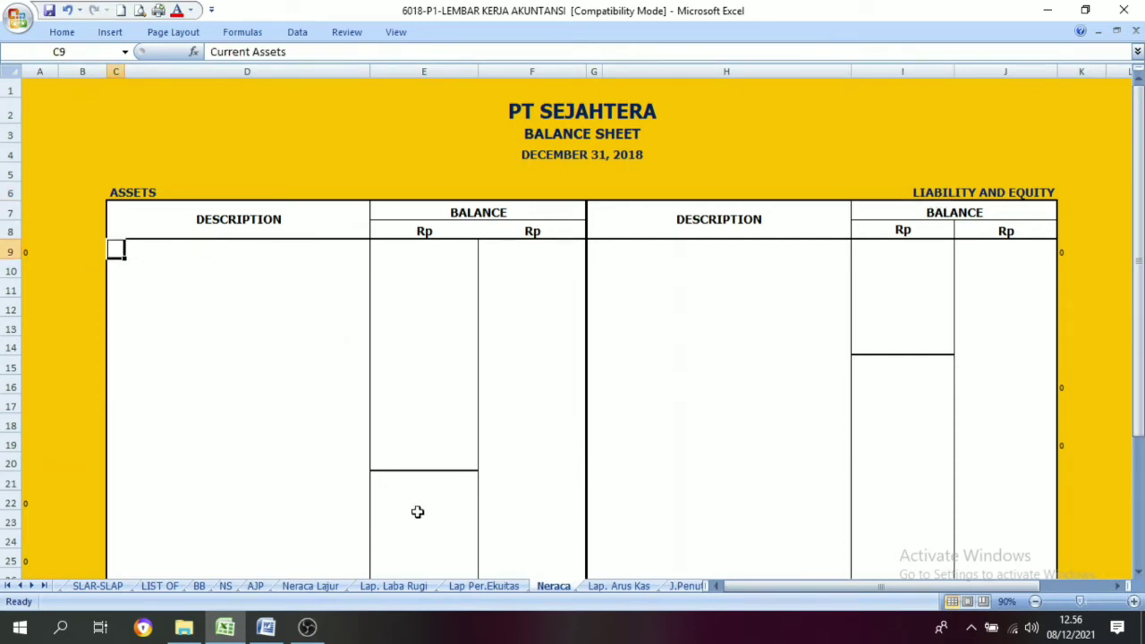
click(307, 588)
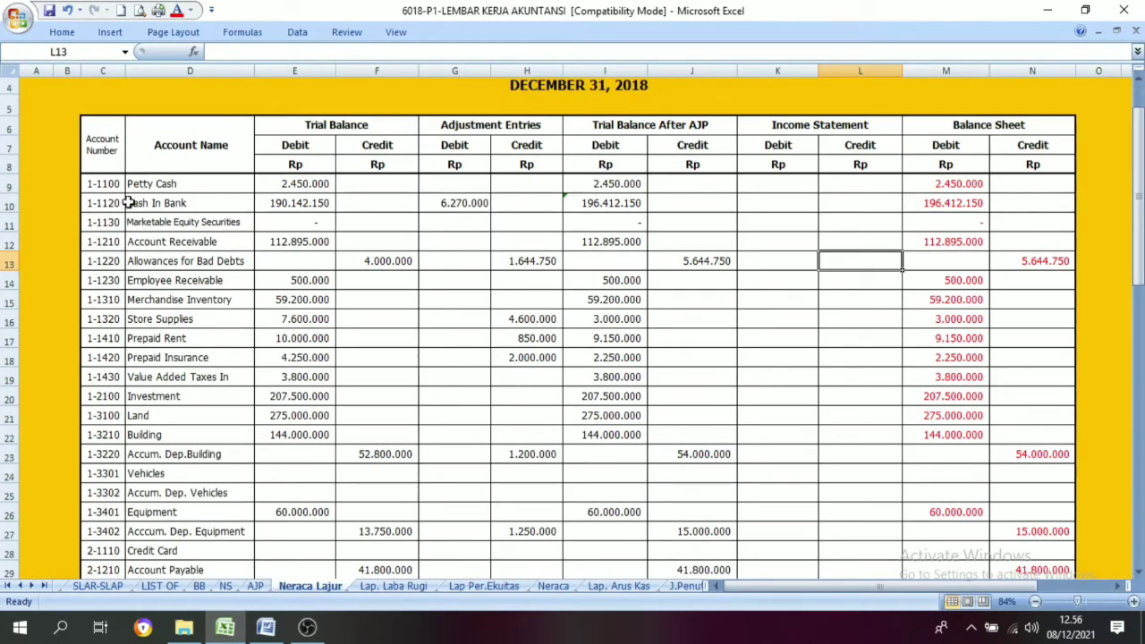
scroll(130, 203, up, 1)
mouse_move(96, 244)
mouse_down()
mouse_move(105, 376)
mouse_move(94, 245)
mouse_up()
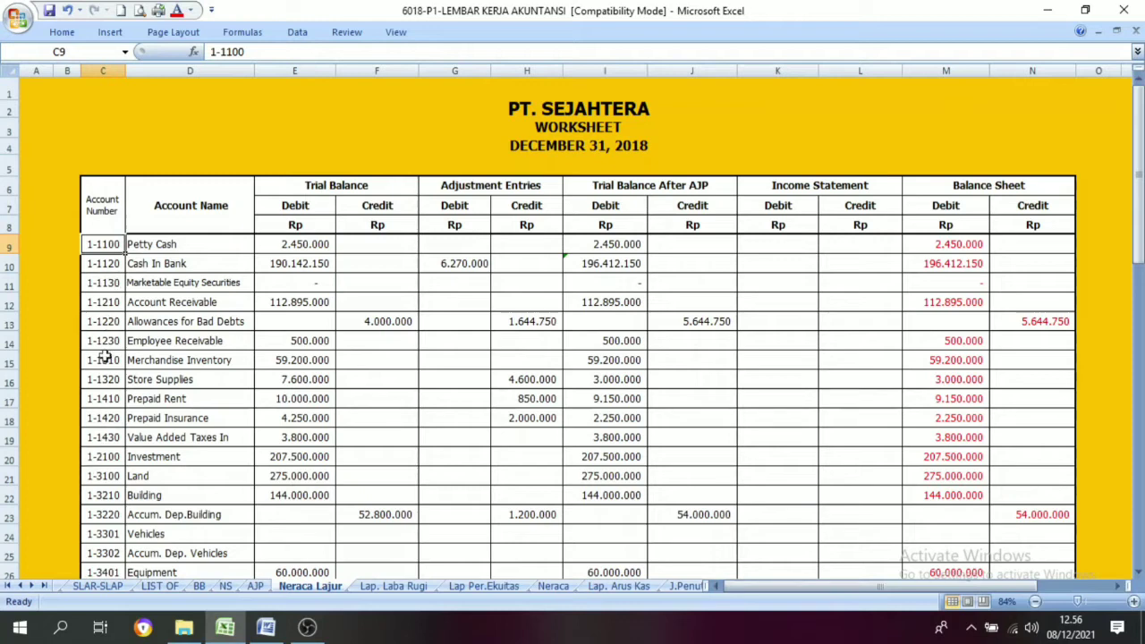
click(97, 460)
drag(98, 244, 103, 437)
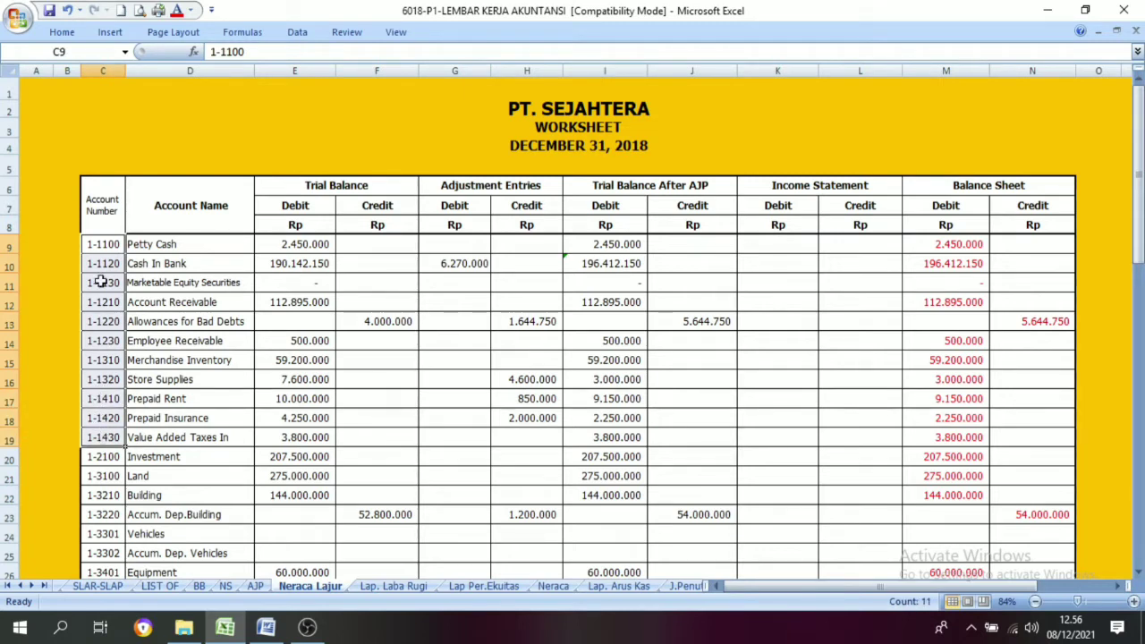
click(177, 10)
click(250, 455)
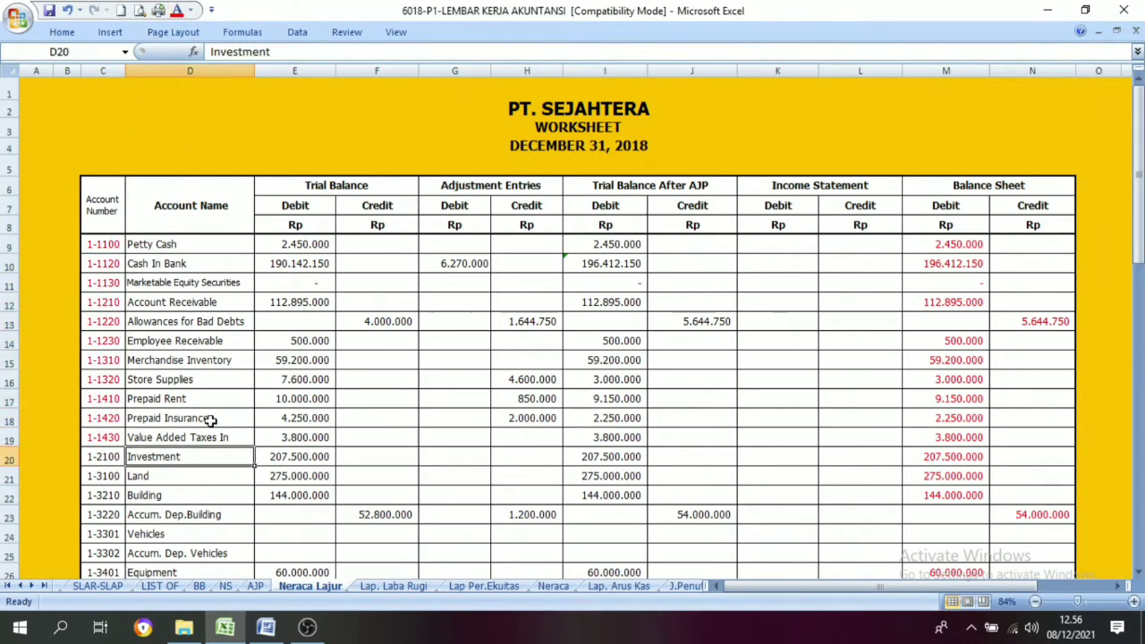
Colour the Investment account number 1-2100 green
scroll(215, 420, down, 2)
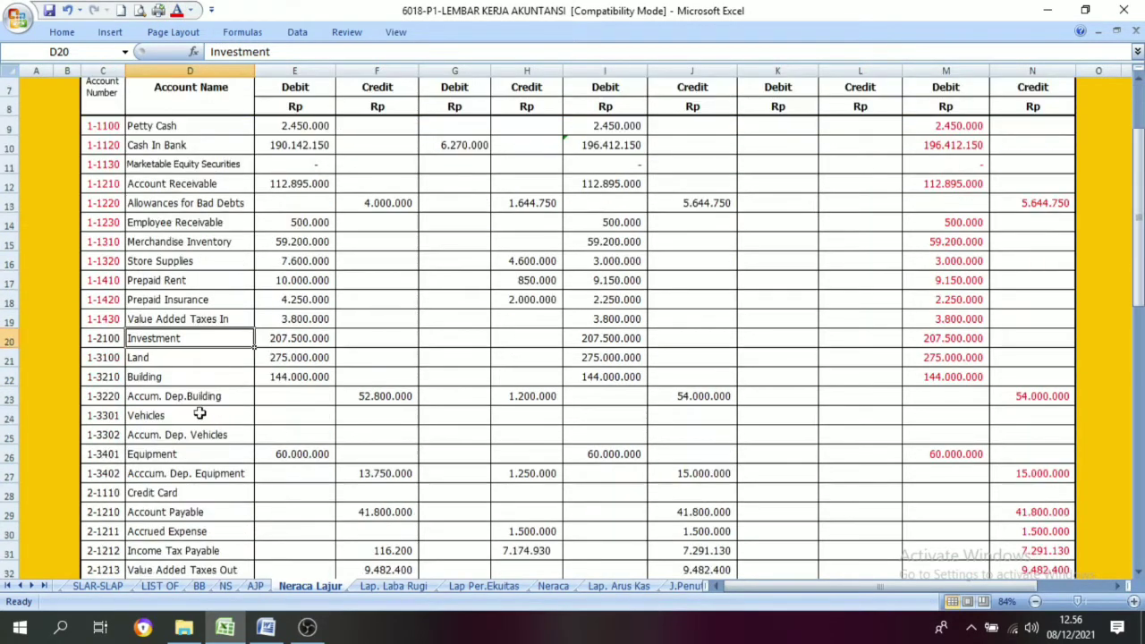
click(98, 339)
click(191, 11)
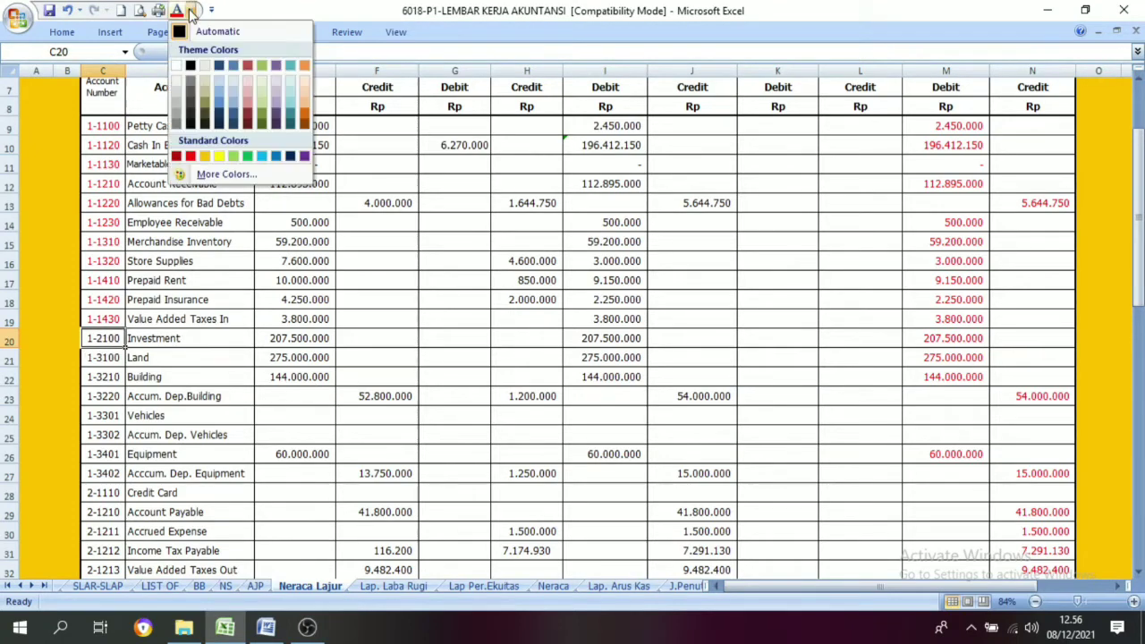
click(247, 156)
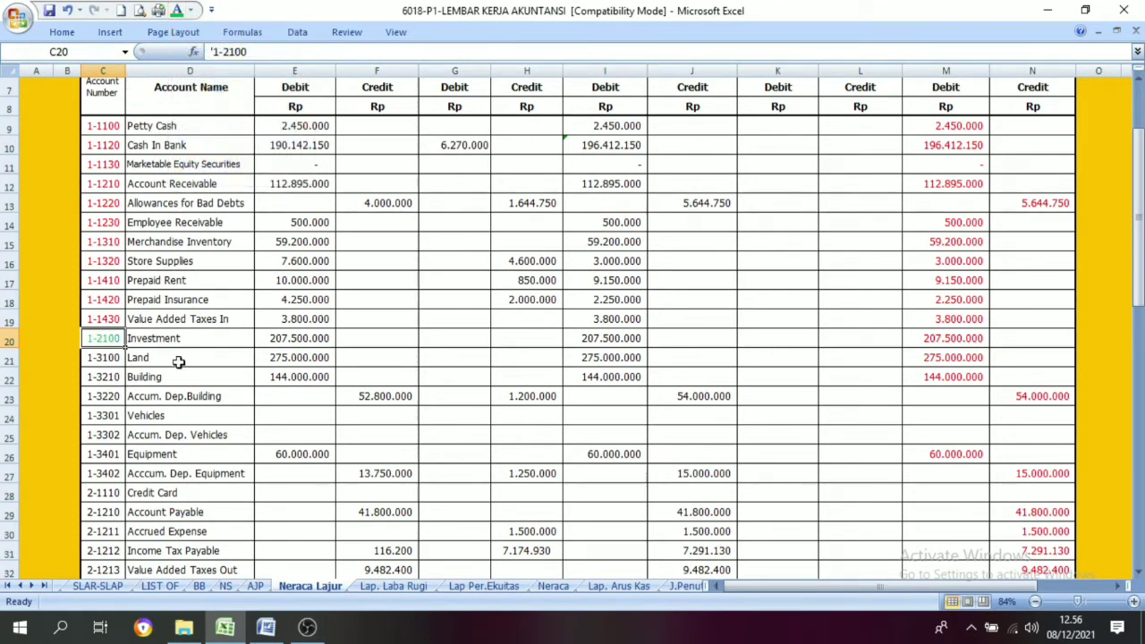
click(141, 351)
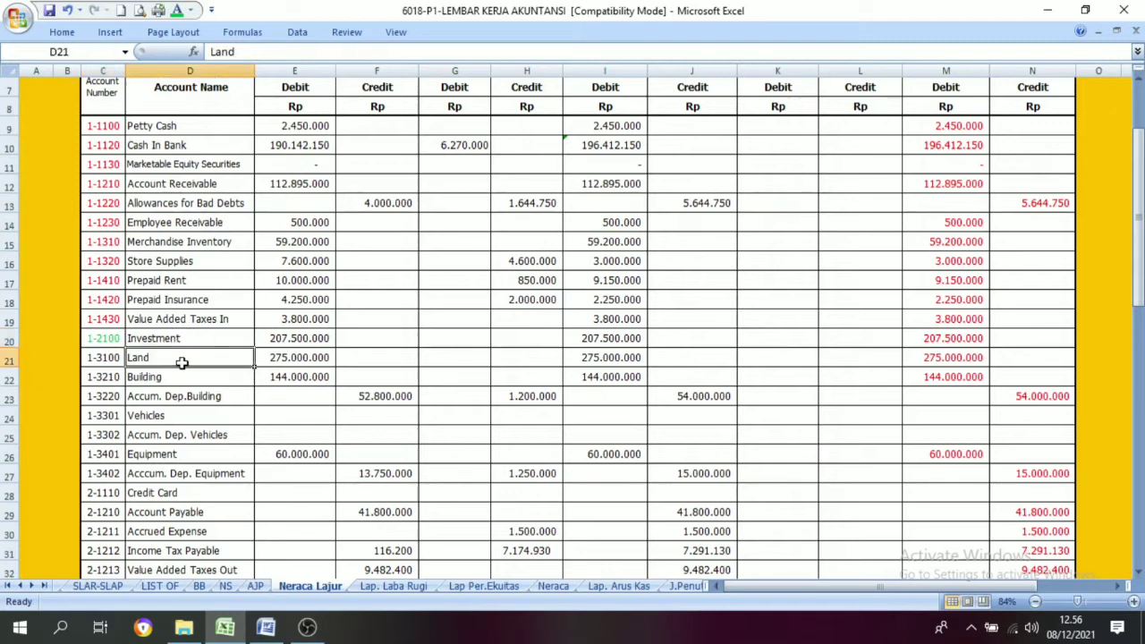
Colour the fixed asset account numbers from Land 1-3100 to Accum. Dep. Equipment 1-3402 yellow
drag(94, 358, 97, 477)
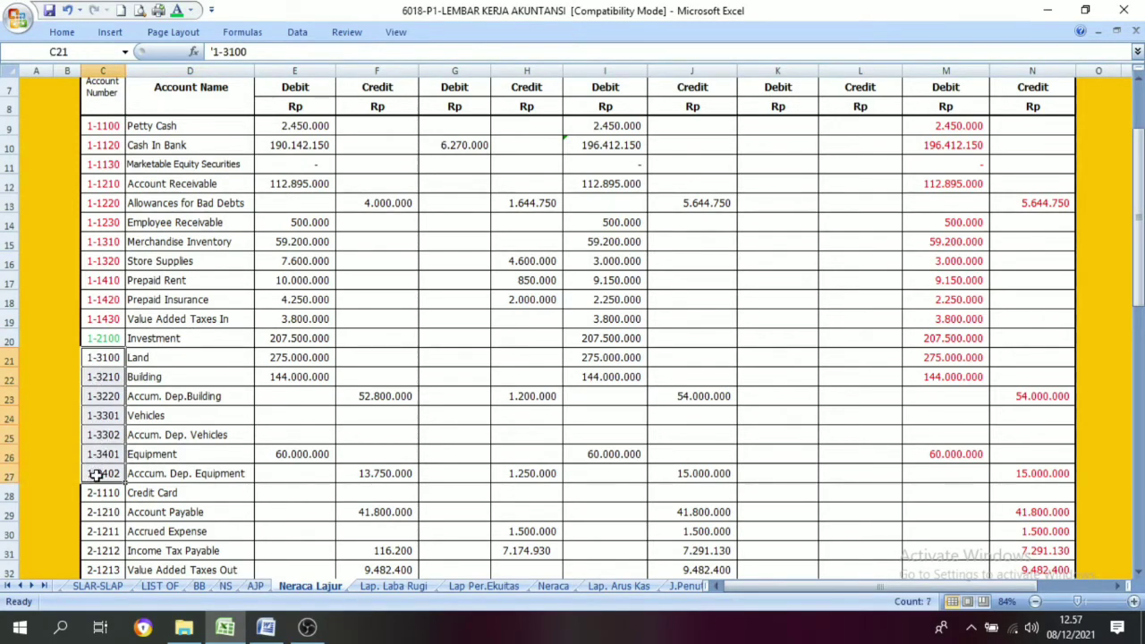
click(191, 11)
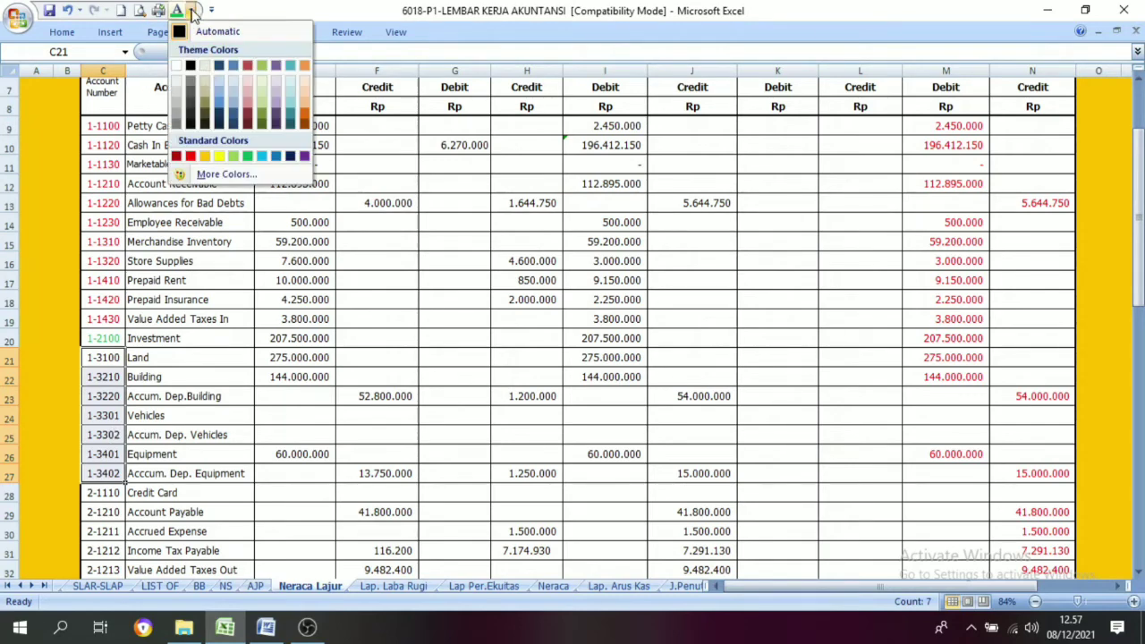
click(220, 155)
click(188, 376)
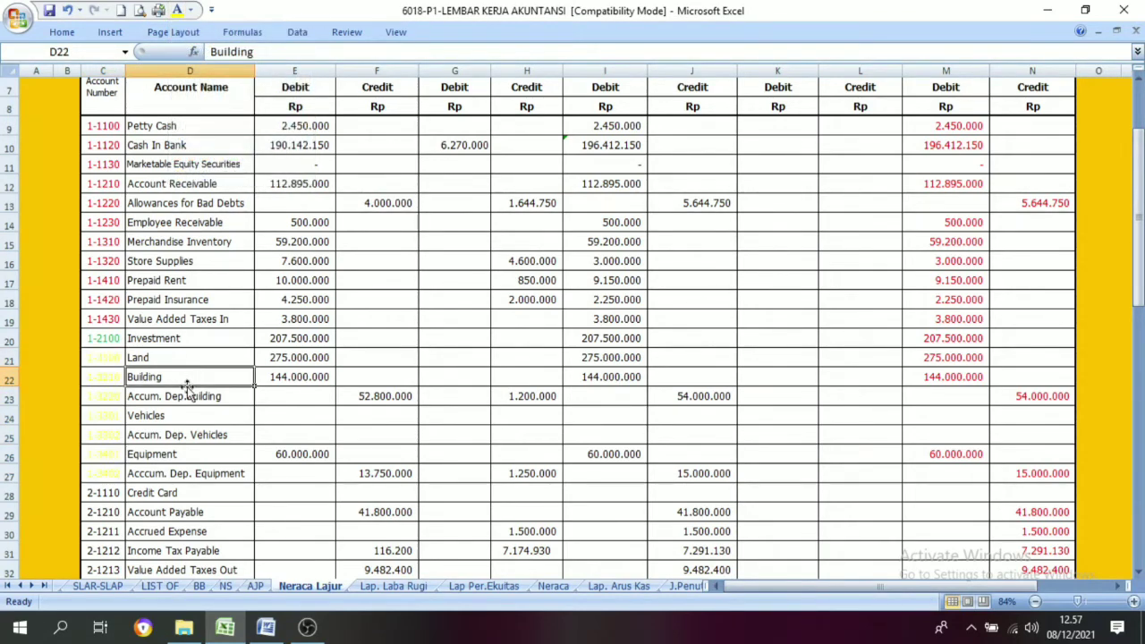
Reveal the Current Assets heading in C9 of the Neraca sheet by setting its font colour to Automatic
scroll(98, 324, up, 2)
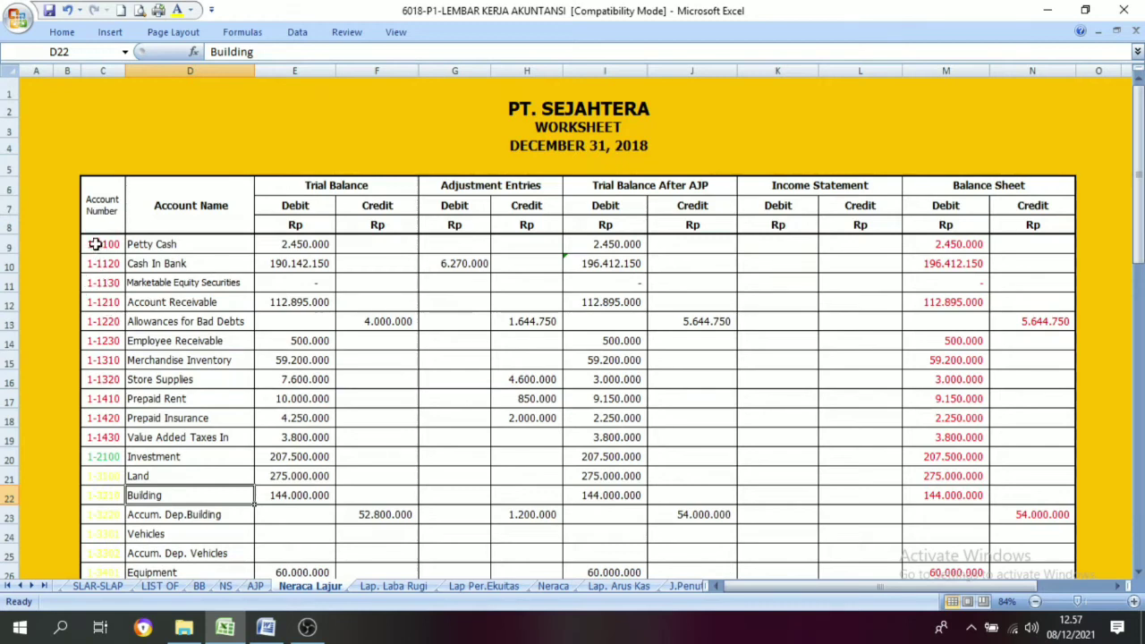
drag(100, 244, 93, 528)
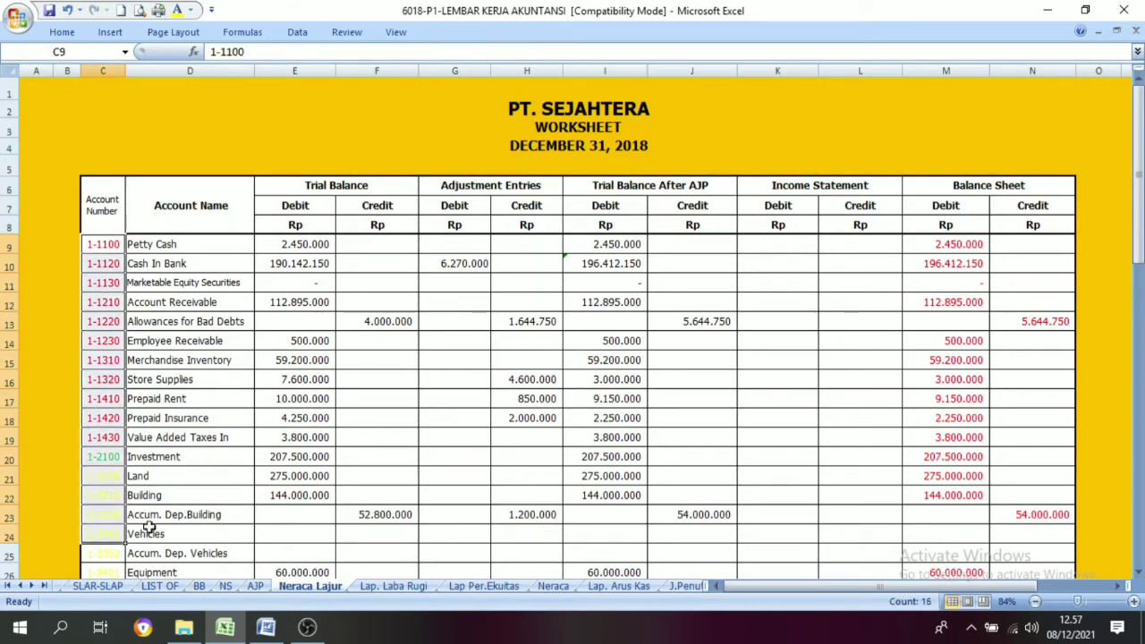
click(552, 586)
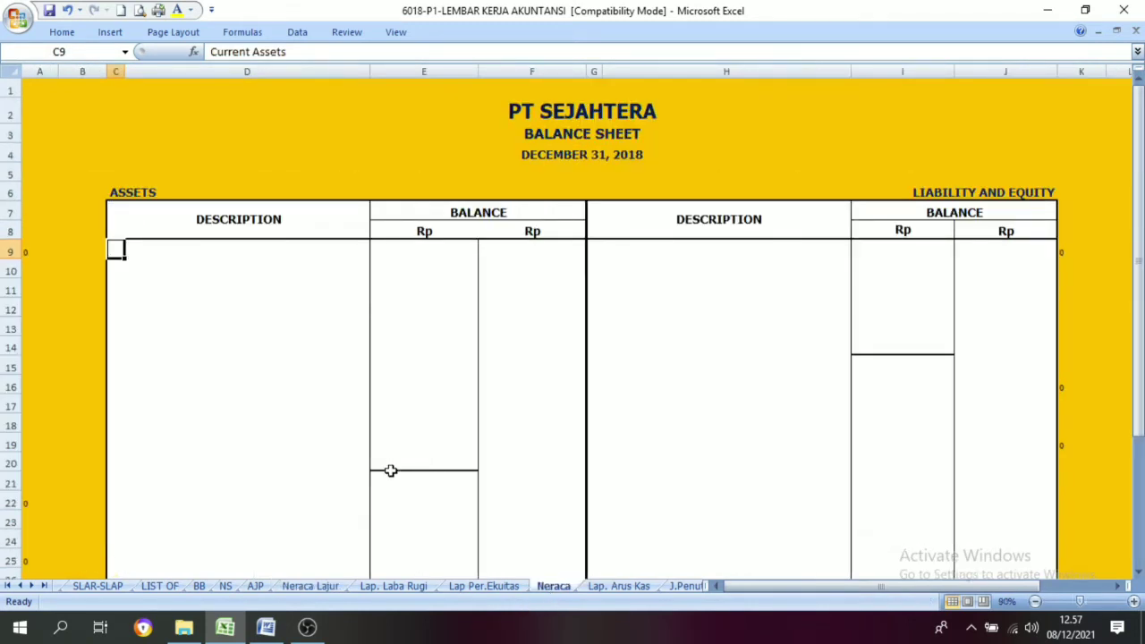
click(190, 10)
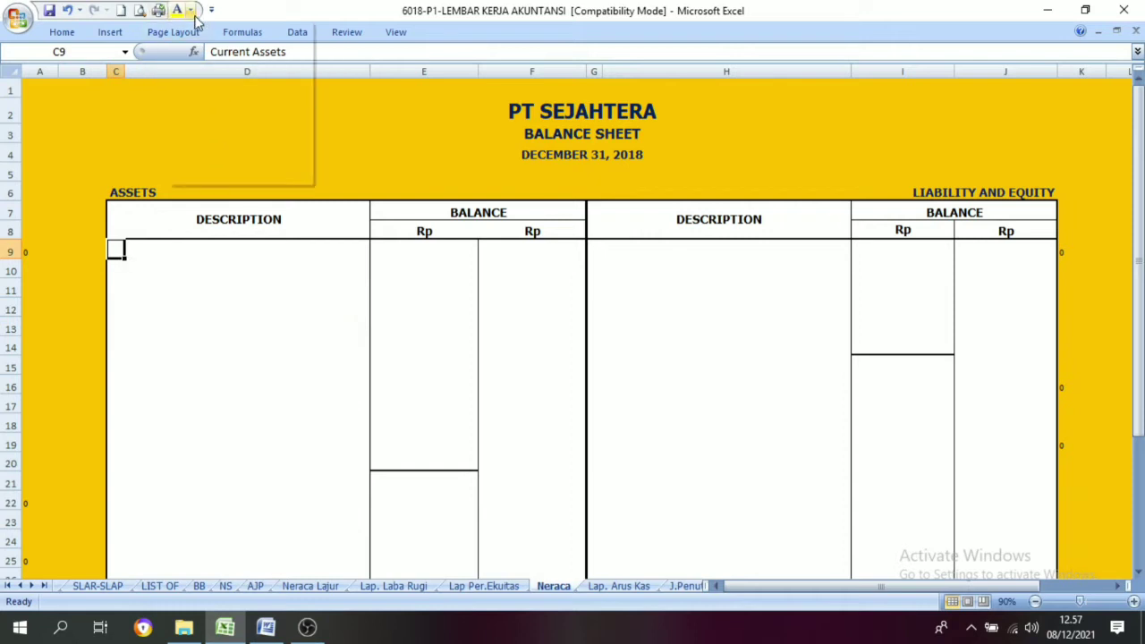
click(197, 29)
click(184, 284)
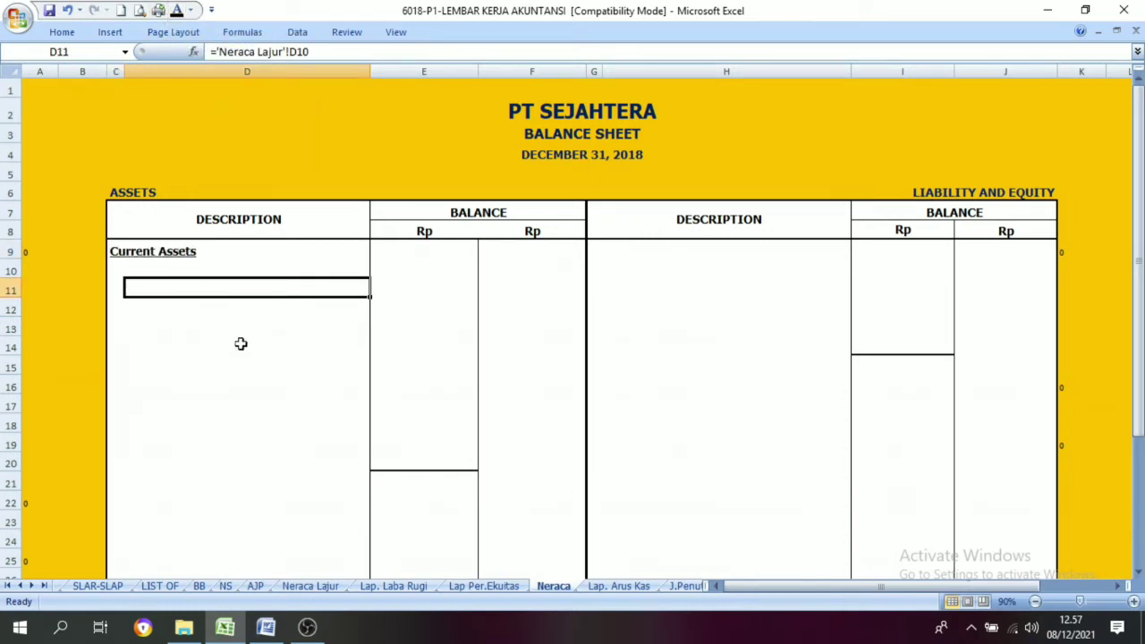
Review the current asset accounts in Neraca Lajur and reveal their names in D10:D20 of Neraca with the Automatic font colour
click(320, 588)
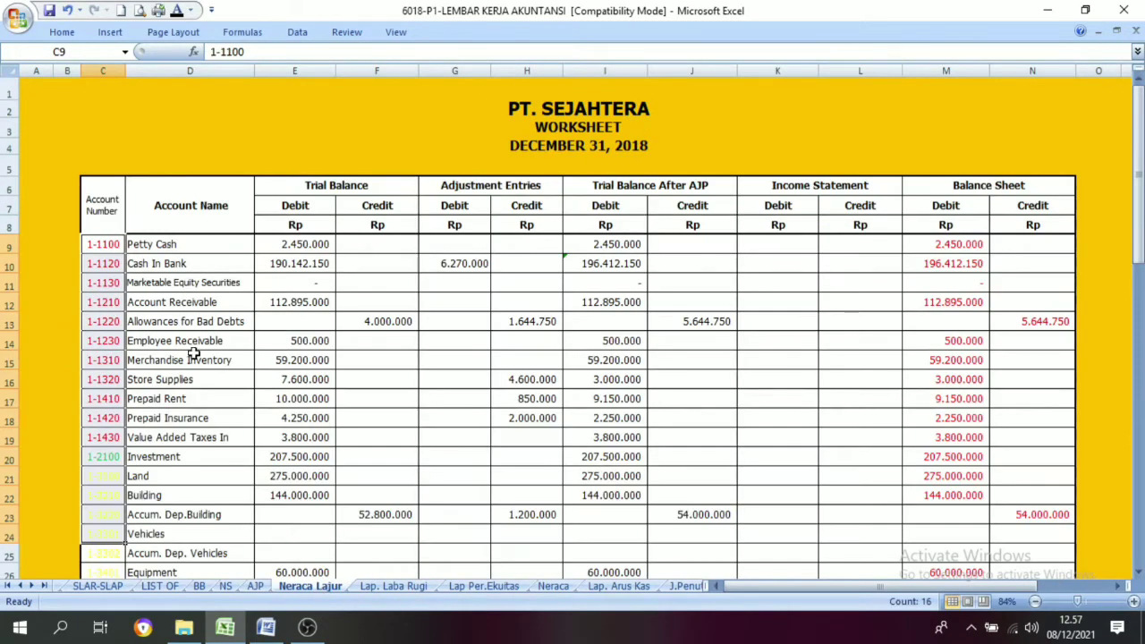
click(236, 388)
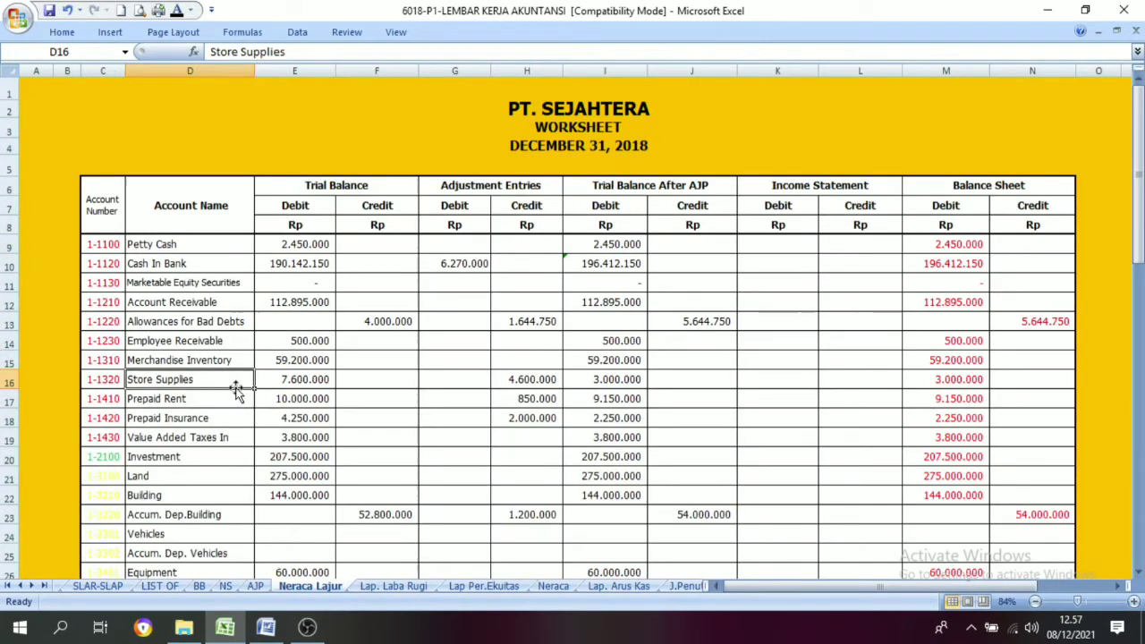
click(144, 243)
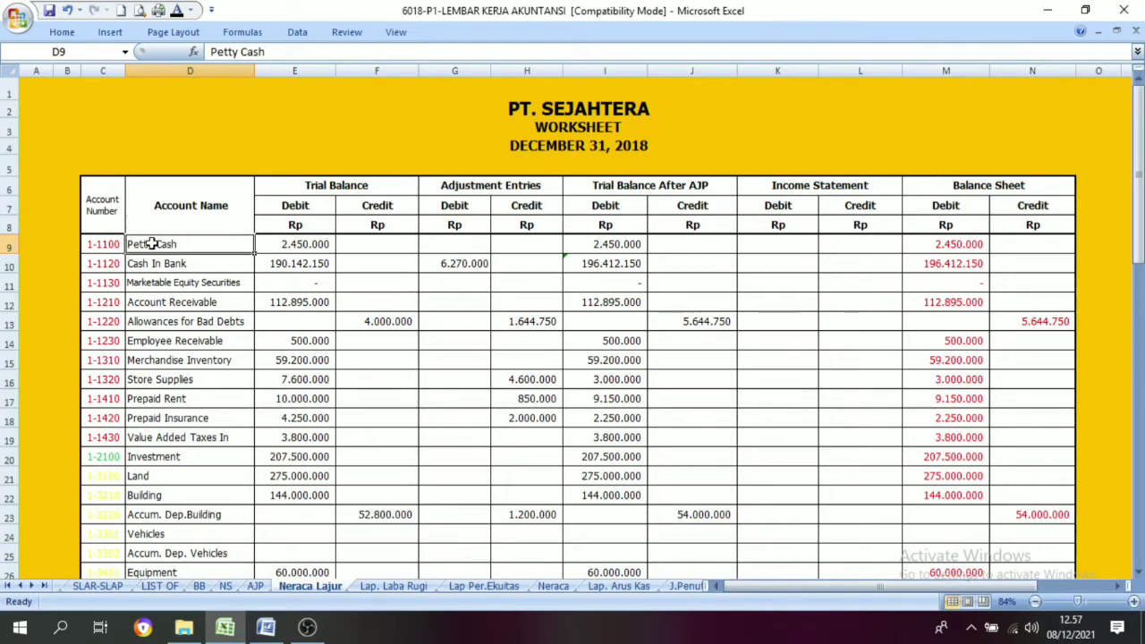
click(215, 438)
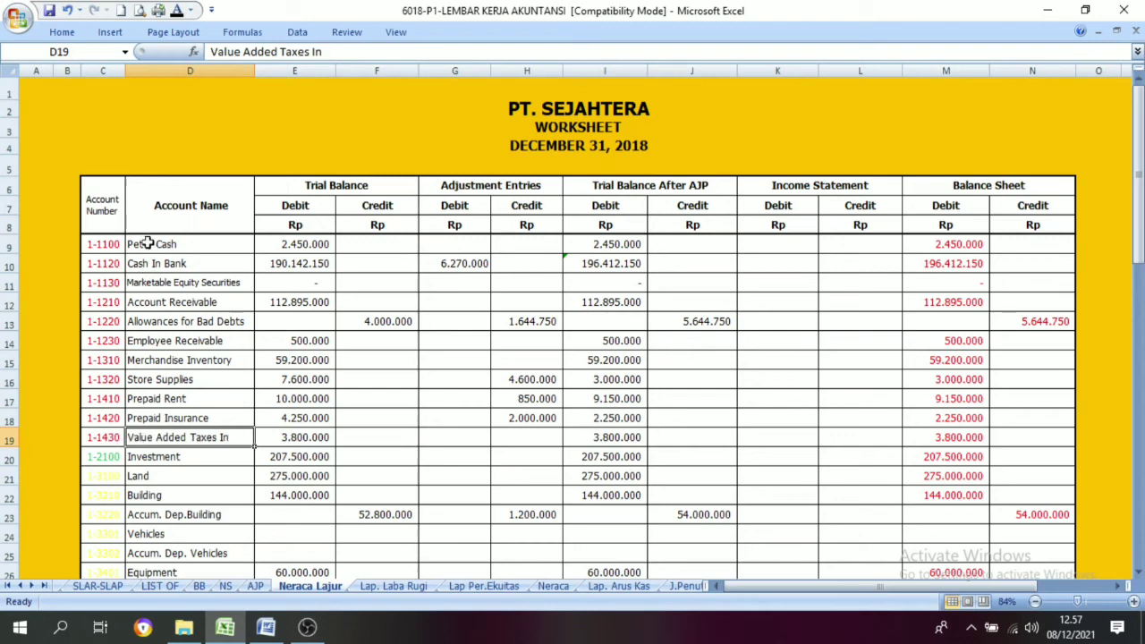
drag(146, 243, 177, 437)
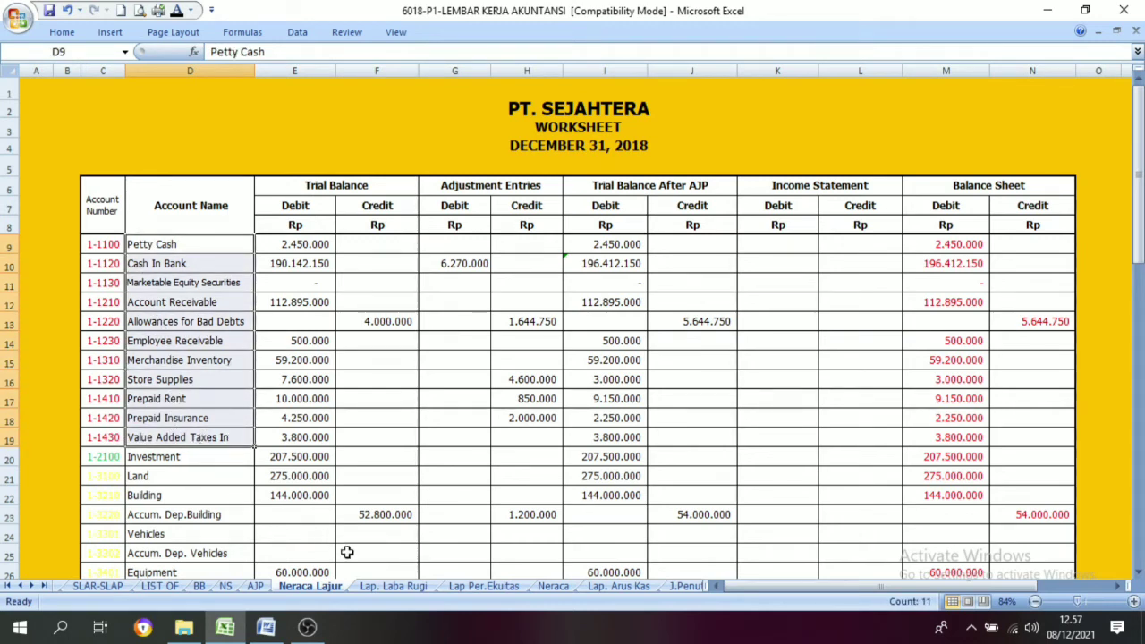
click(545, 588)
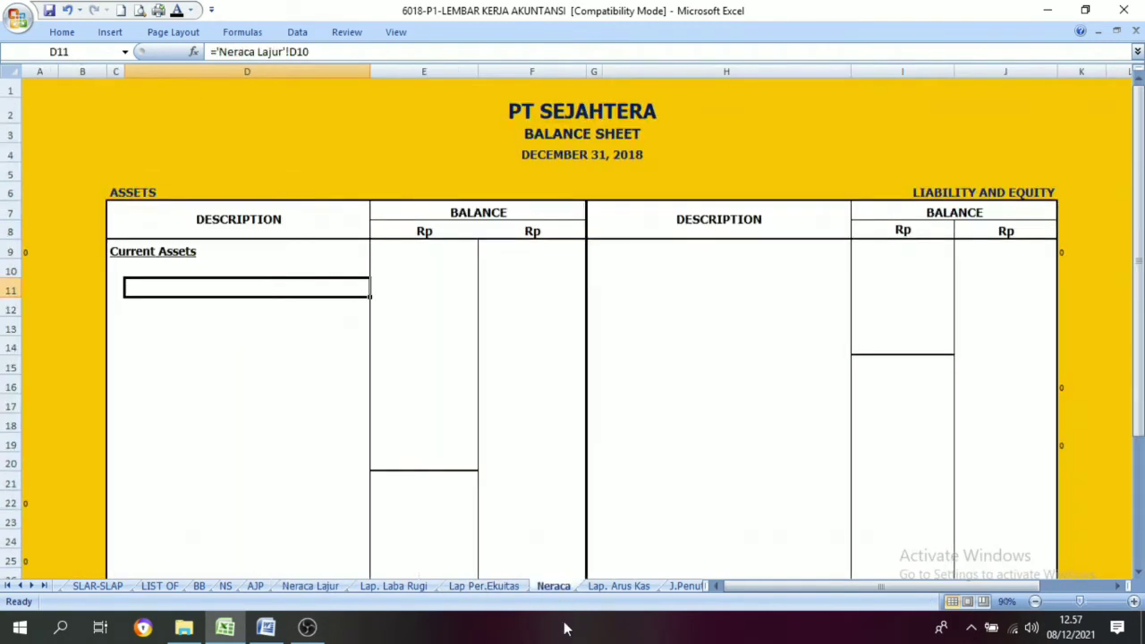
drag(143, 265, 193, 458)
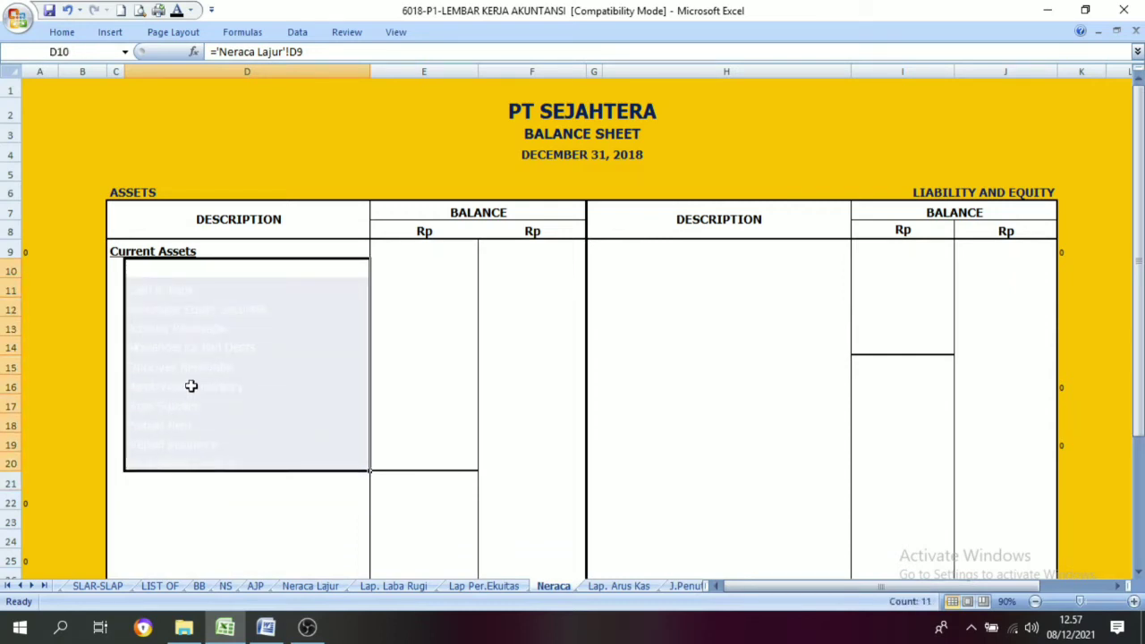
click(177, 10)
click(228, 439)
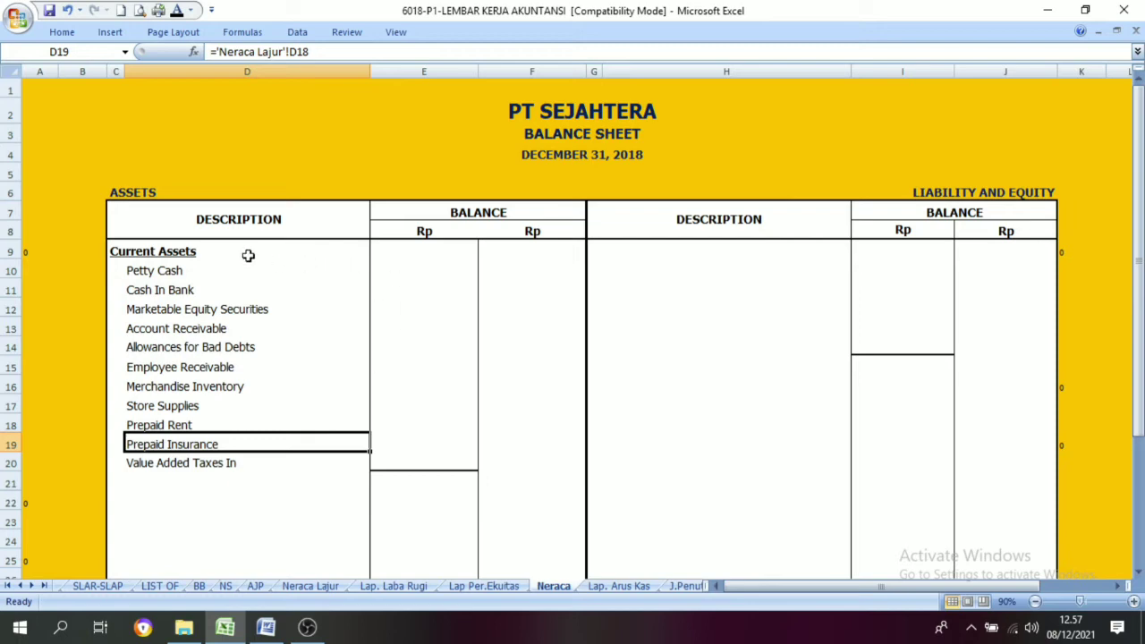
Check the current asset balances in Neraca Lajur and reveal the amounts in E10:E20 of Neraca with the Automatic font colour
click(311, 586)
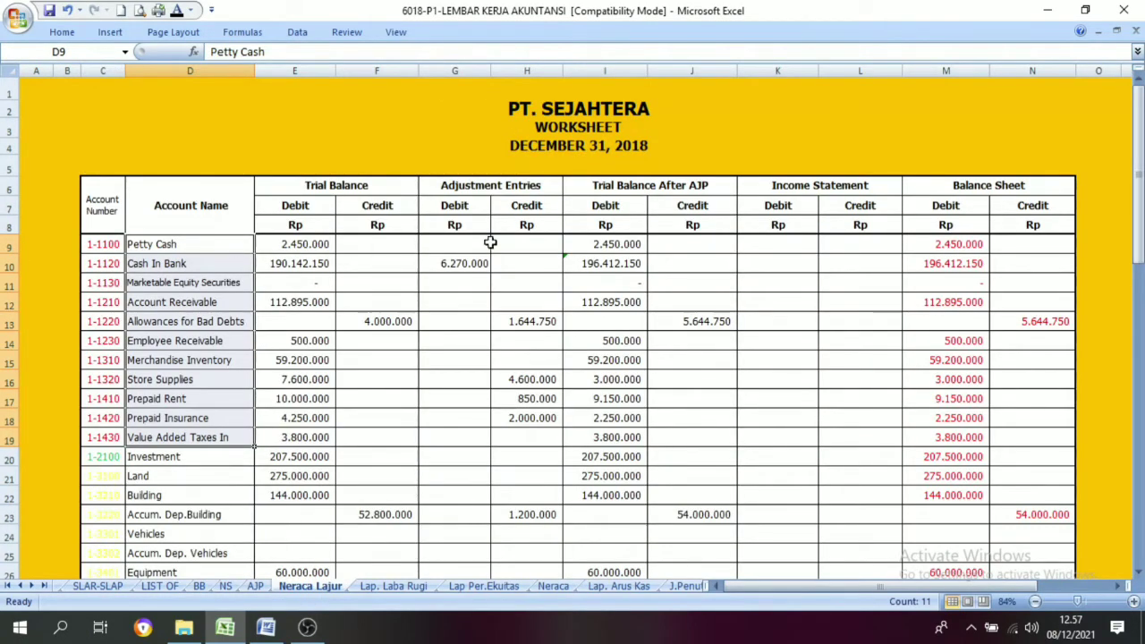
drag(962, 250, 1000, 436)
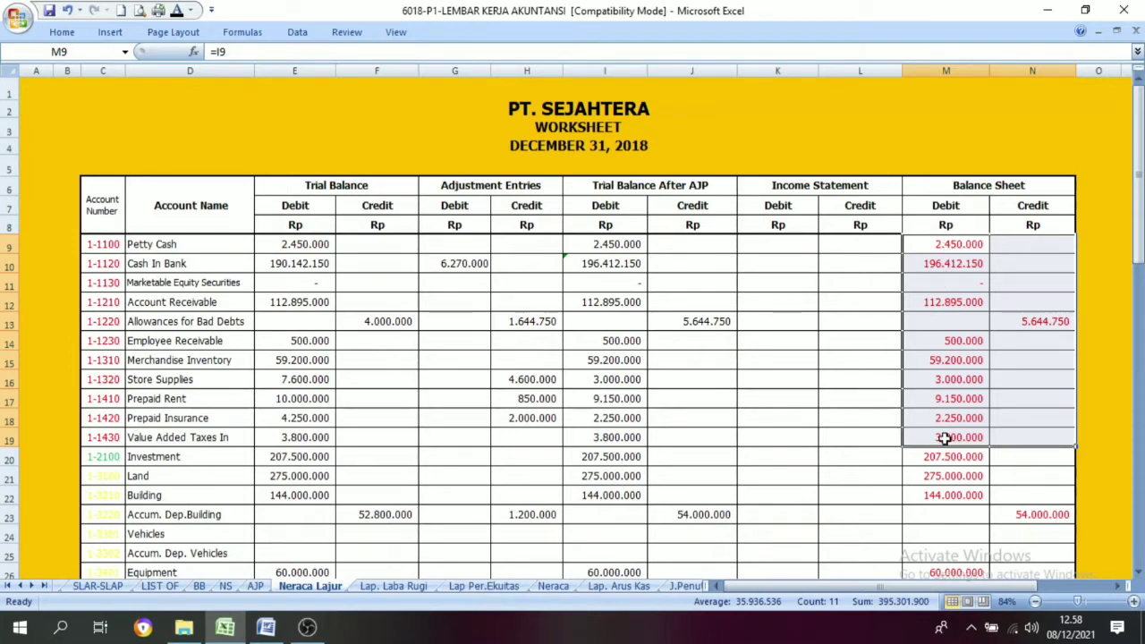
click(548, 587)
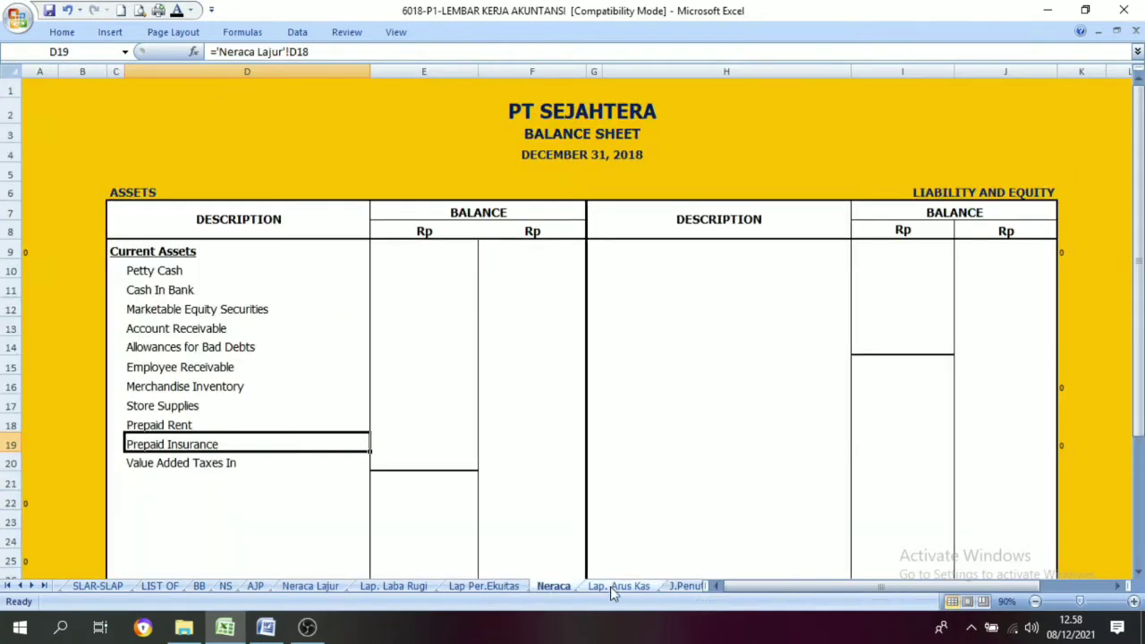
drag(395, 264, 417, 469)
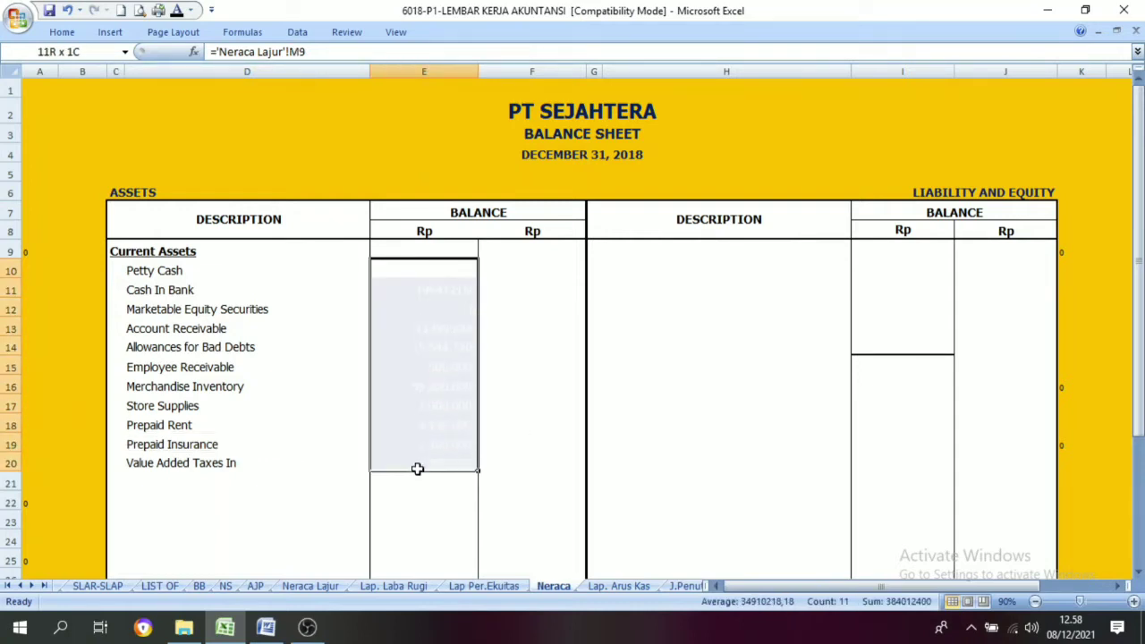
click(176, 11)
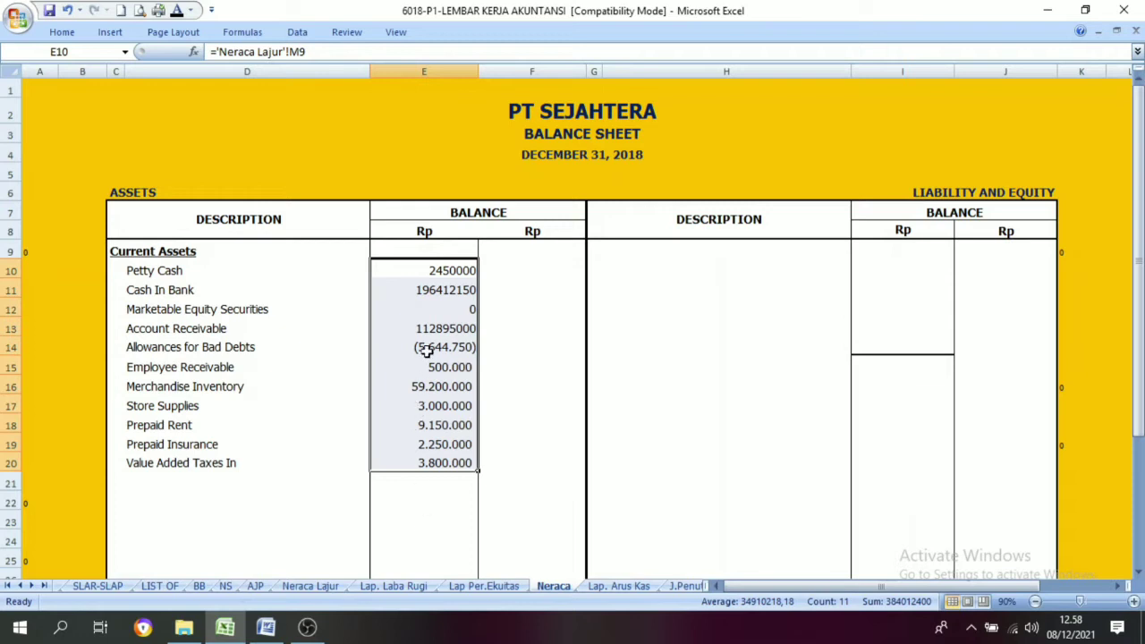
Examine the Allowances for Bad Debts amount in E14 of Neraca and compare it with its credit balance in Neraca Lajur
click(431, 385)
click(421, 348)
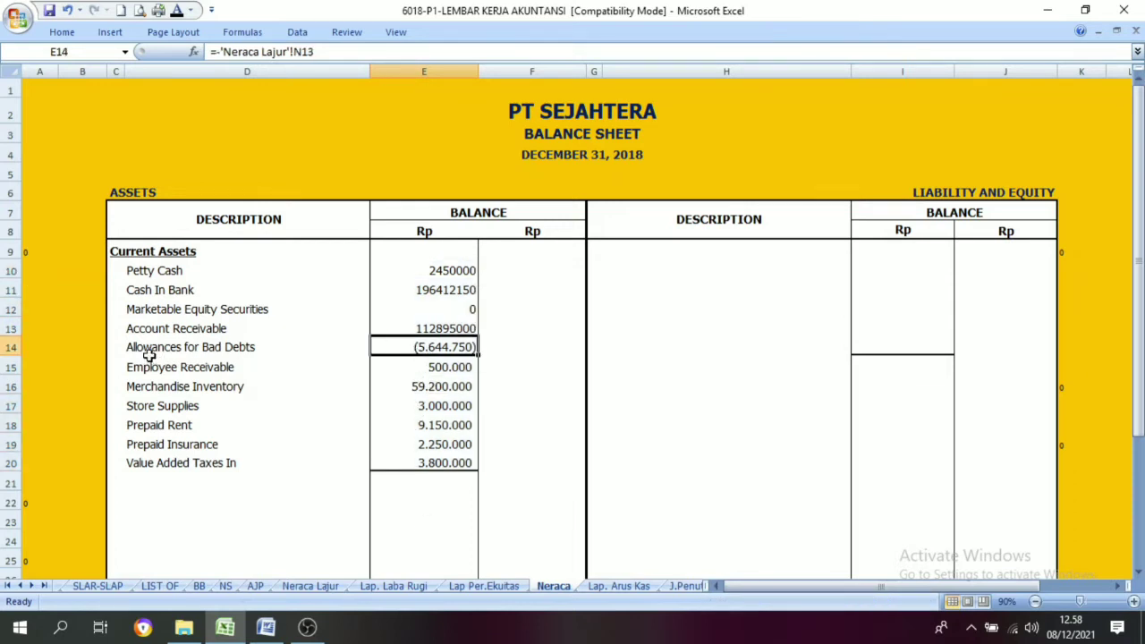
click(438, 370)
key(Up)
click(322, 588)
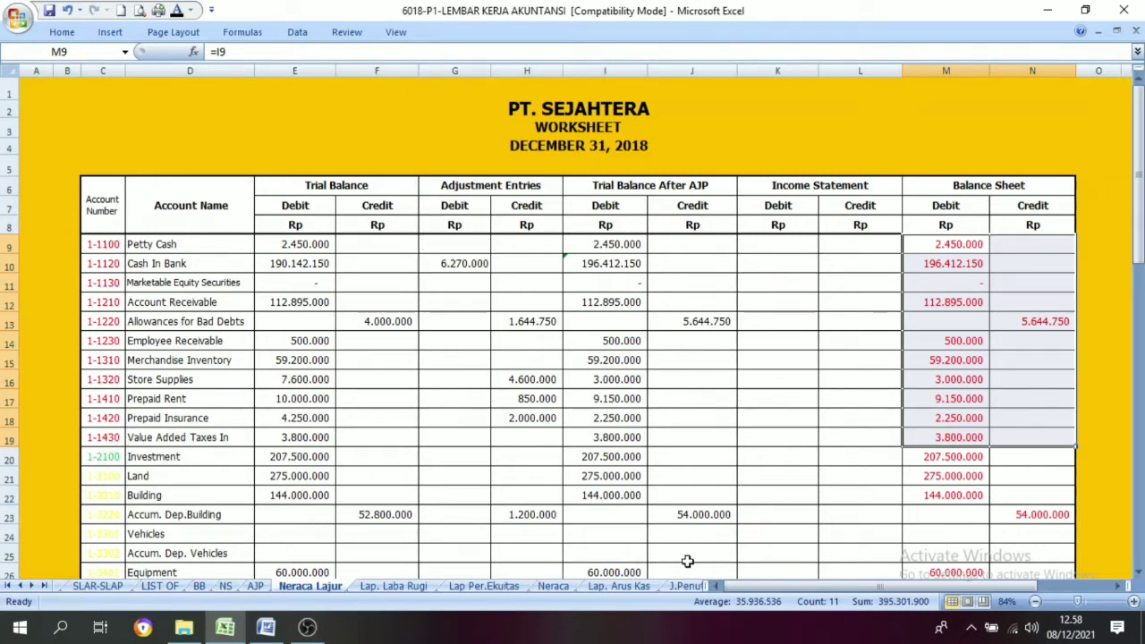
click(566, 590)
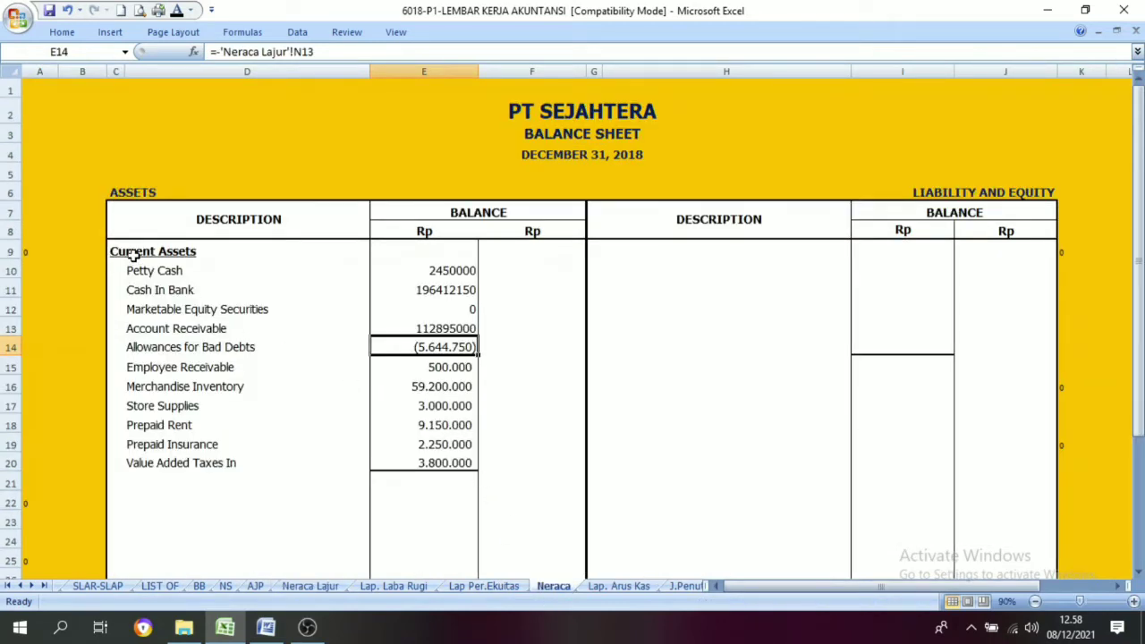
Reveal the sum of E10:E20 in F21 and the Total Current Assets label in row 21 with the Automatic font colour
click(472, 483)
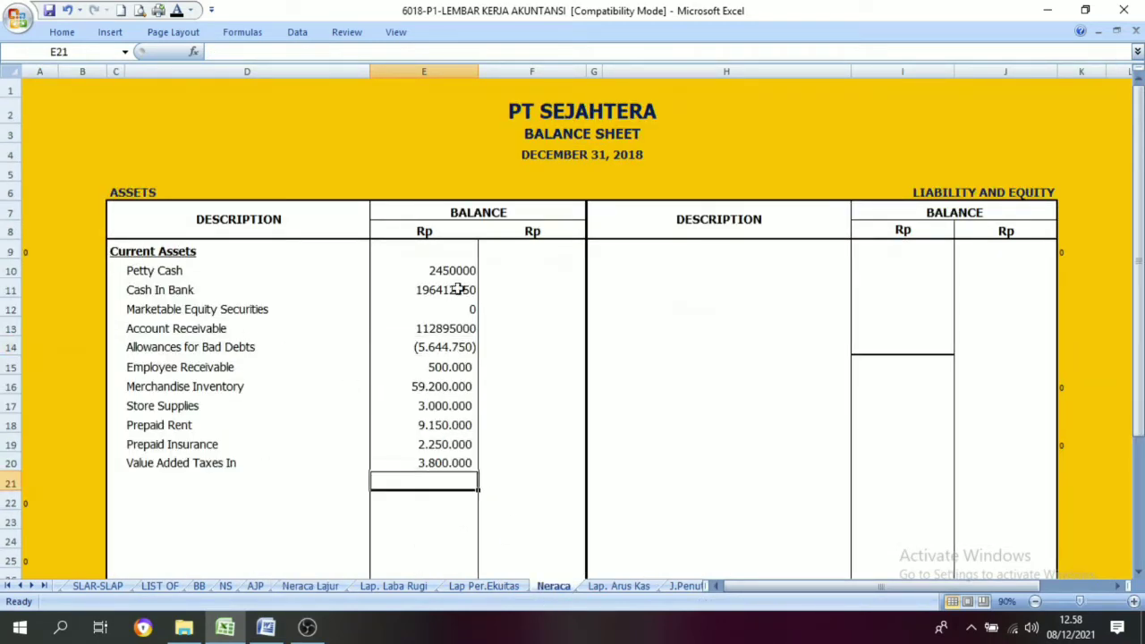
drag(440, 276, 439, 462)
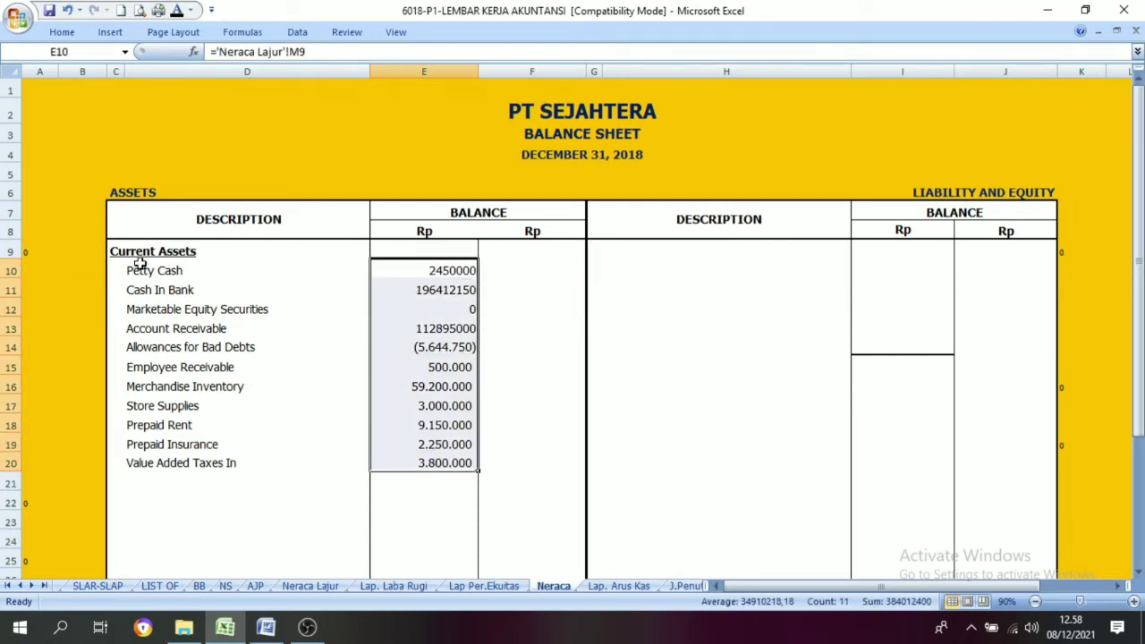
click(530, 479)
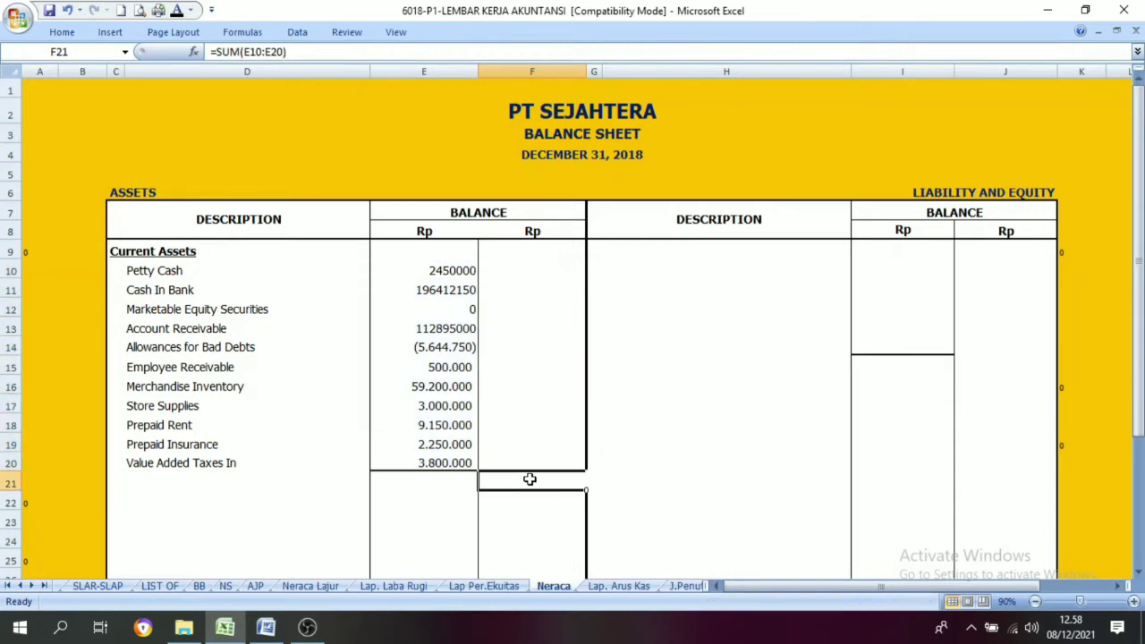
click(178, 11)
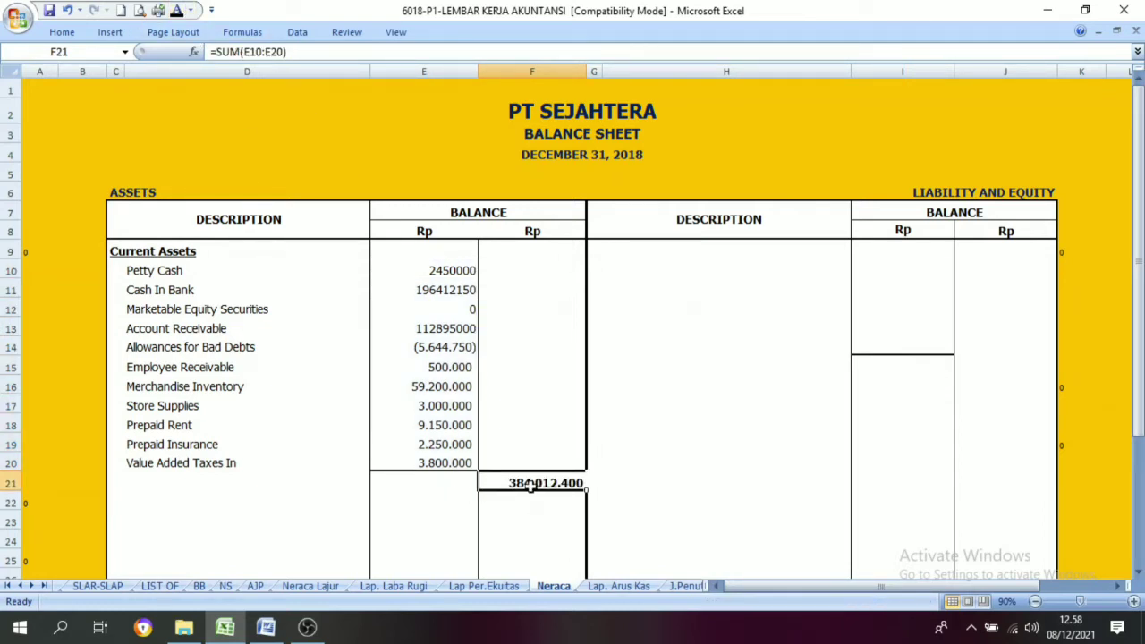
scroll(530, 484, down, 1)
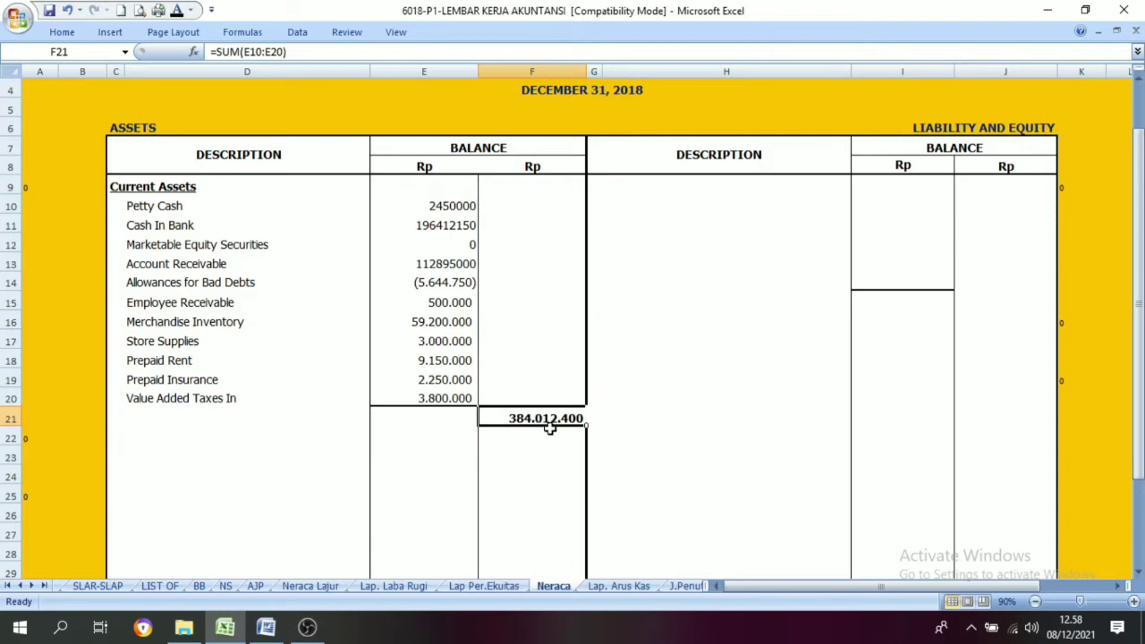
click(320, 424)
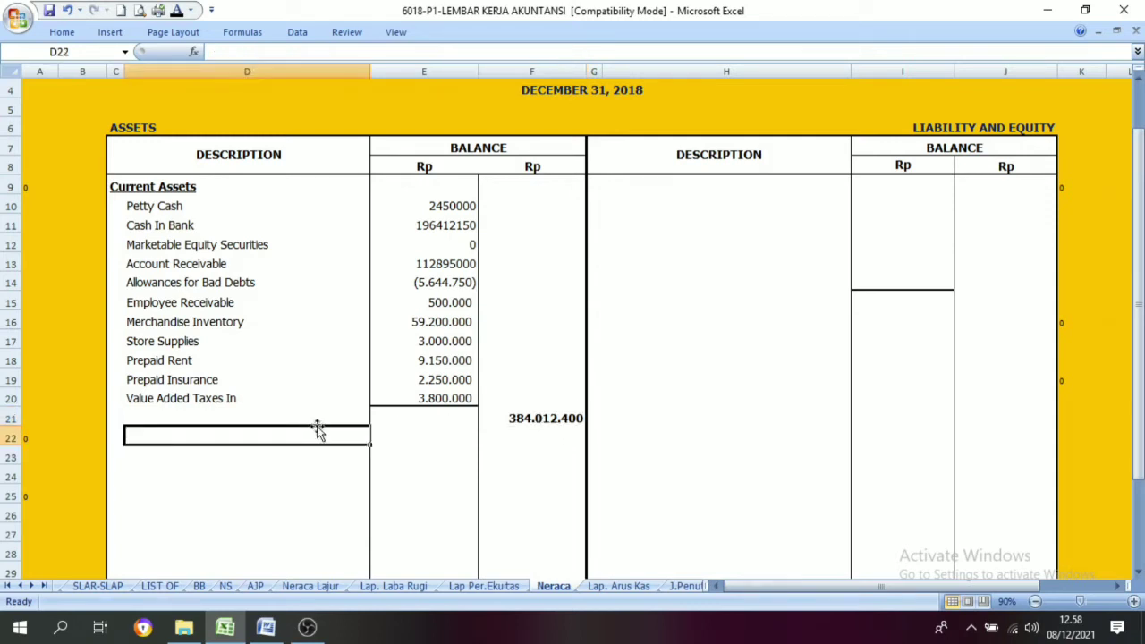
click(174, 11)
click(421, 515)
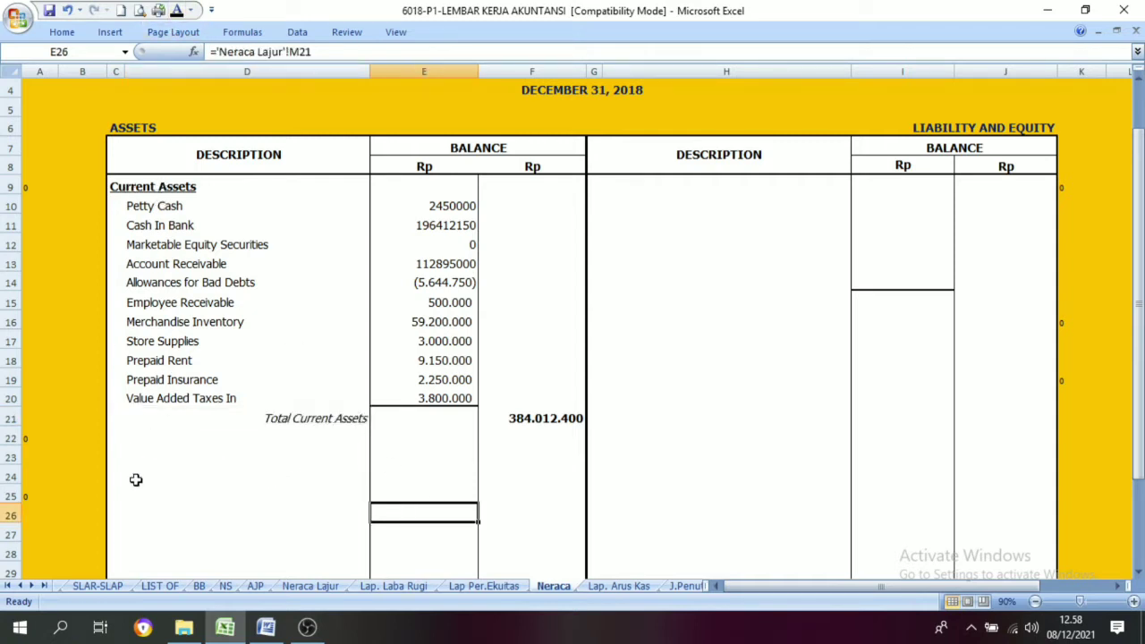
Reveal the Investment heading in C22 and the Investment account name in D23 of Neraca with the Automatic font colour
click(123, 440)
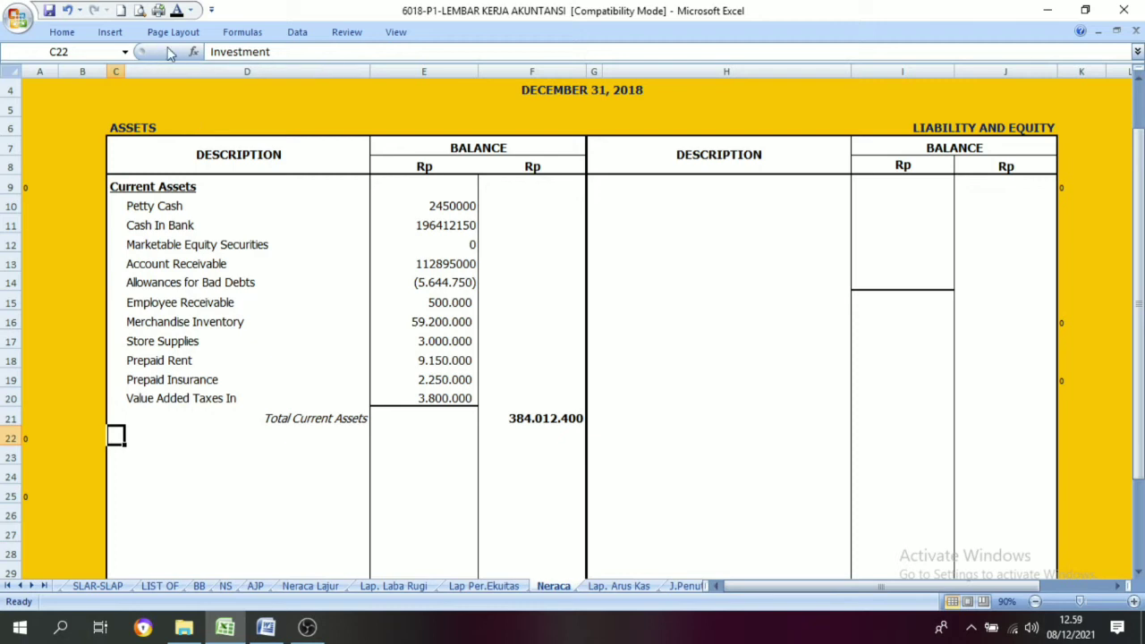
click(175, 11)
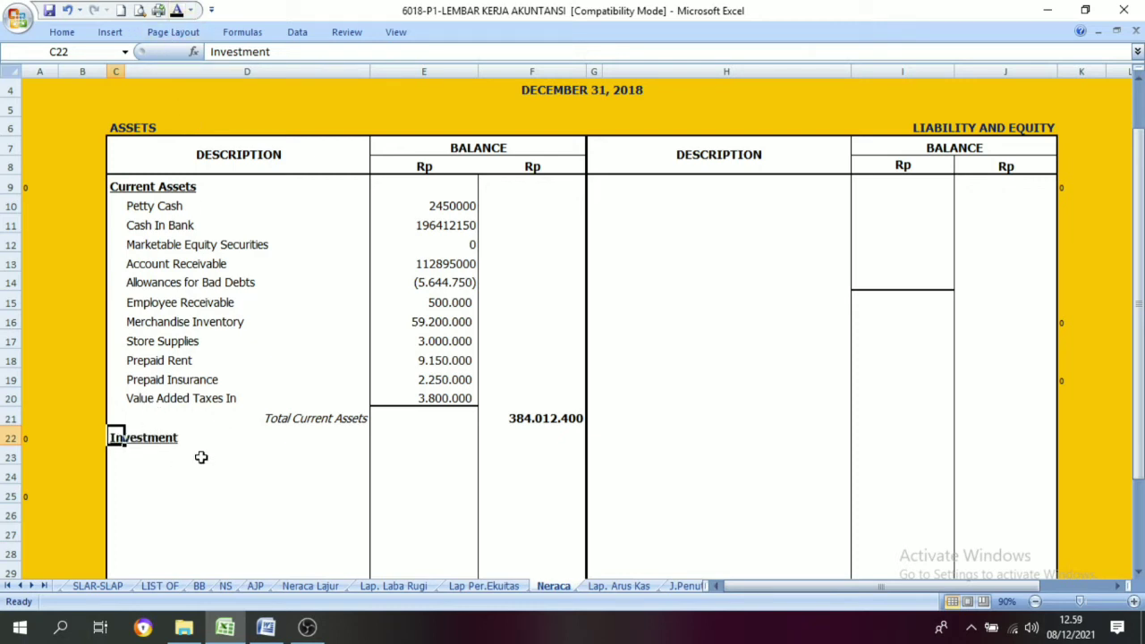
click(139, 458)
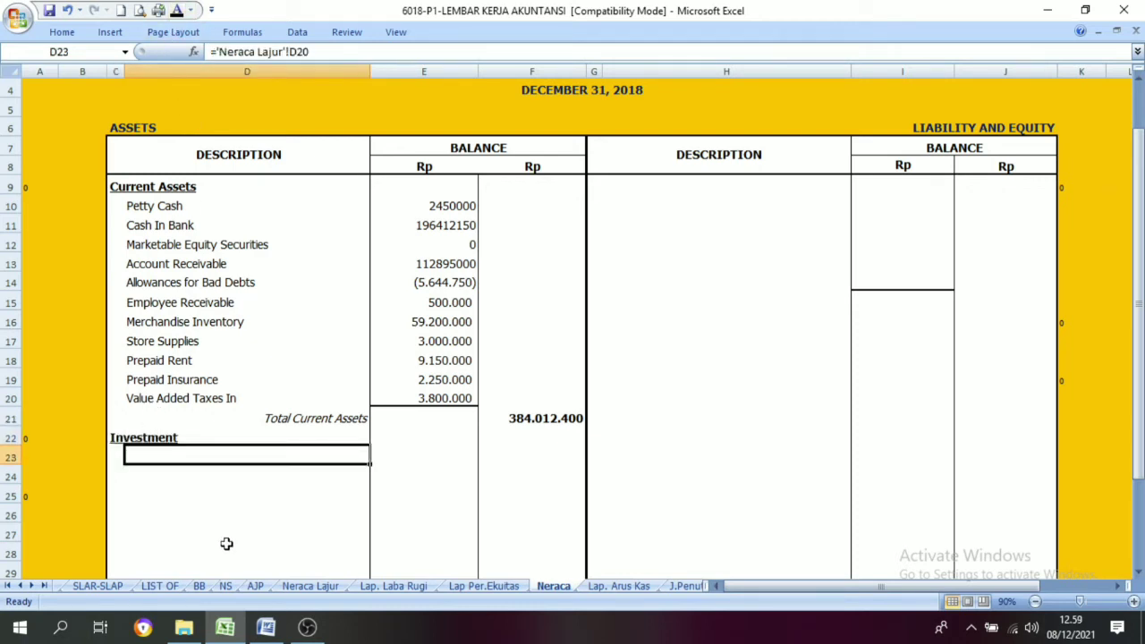
click(338, 585)
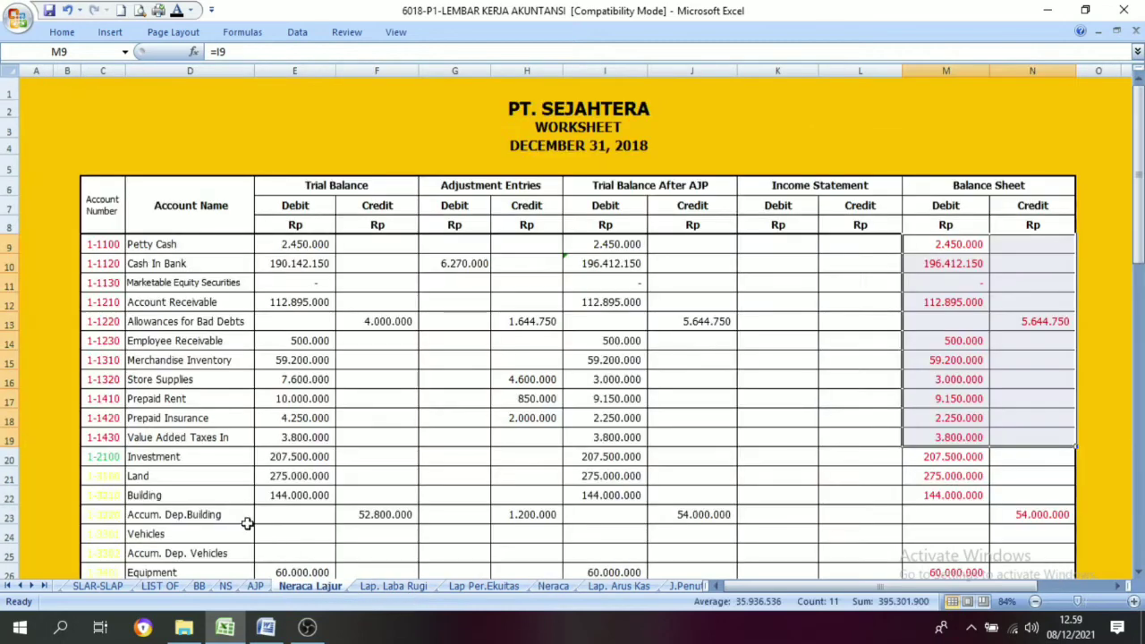
click(483, 585)
click(553, 585)
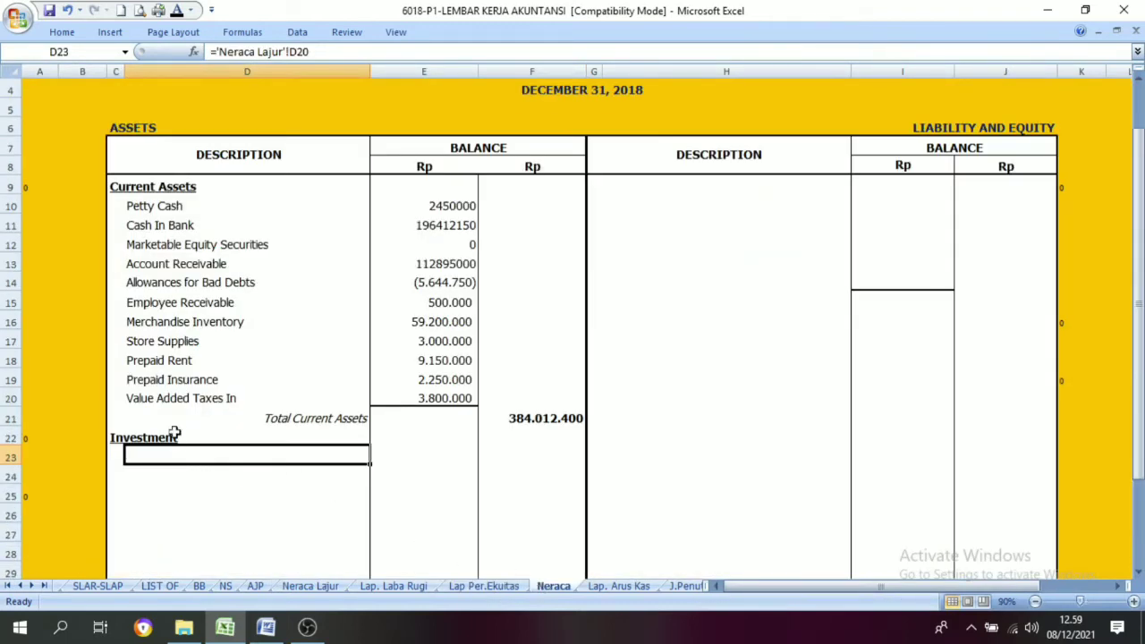
click(177, 10)
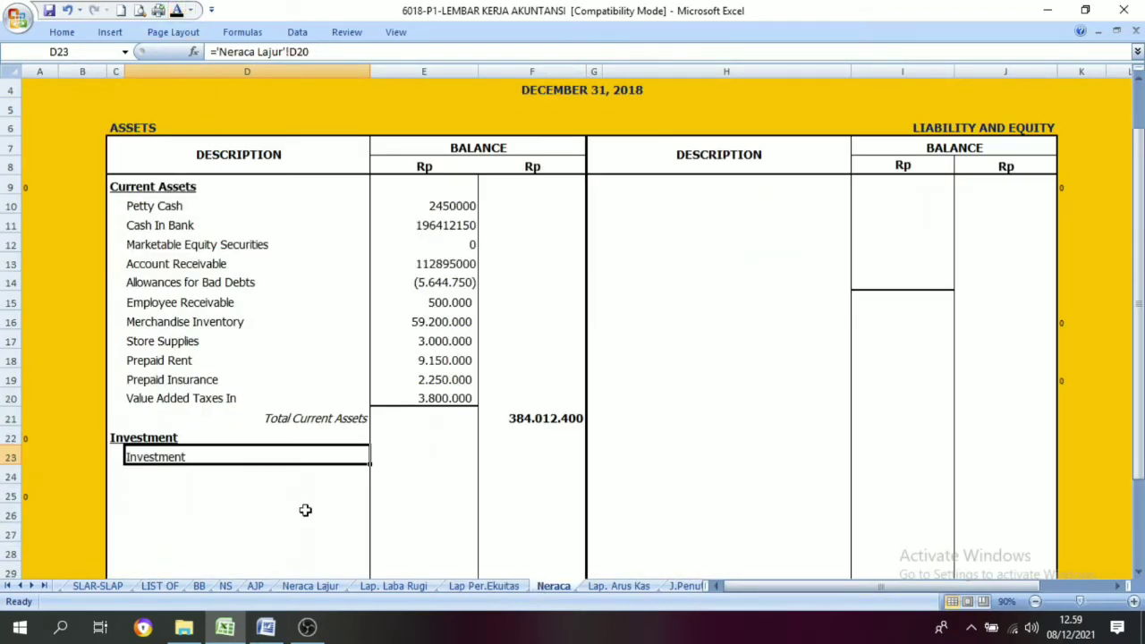
Check the Investment debit balance in M20 of Neraca Lajur and reveal the linked amount in F23 of Neraca
click(310, 585)
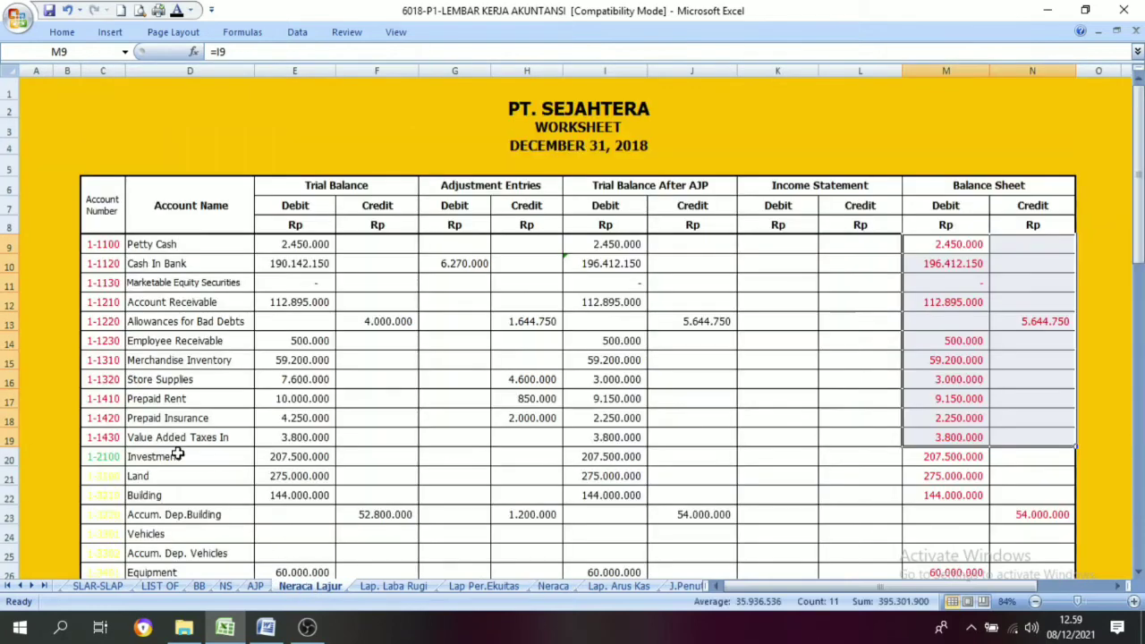
click(935, 459)
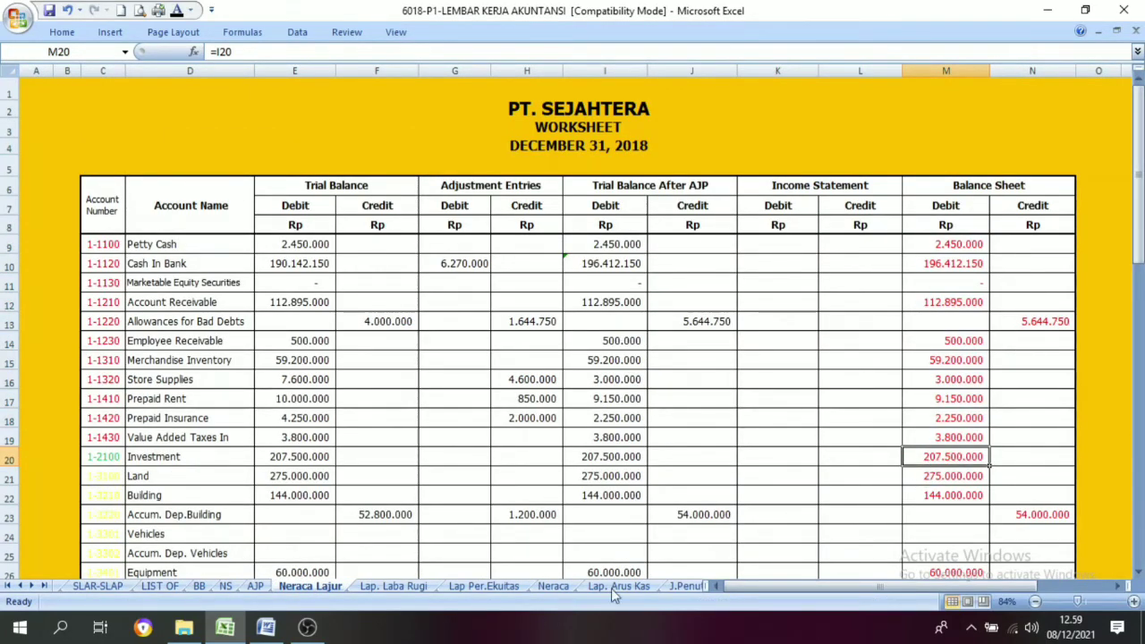
click(554, 587)
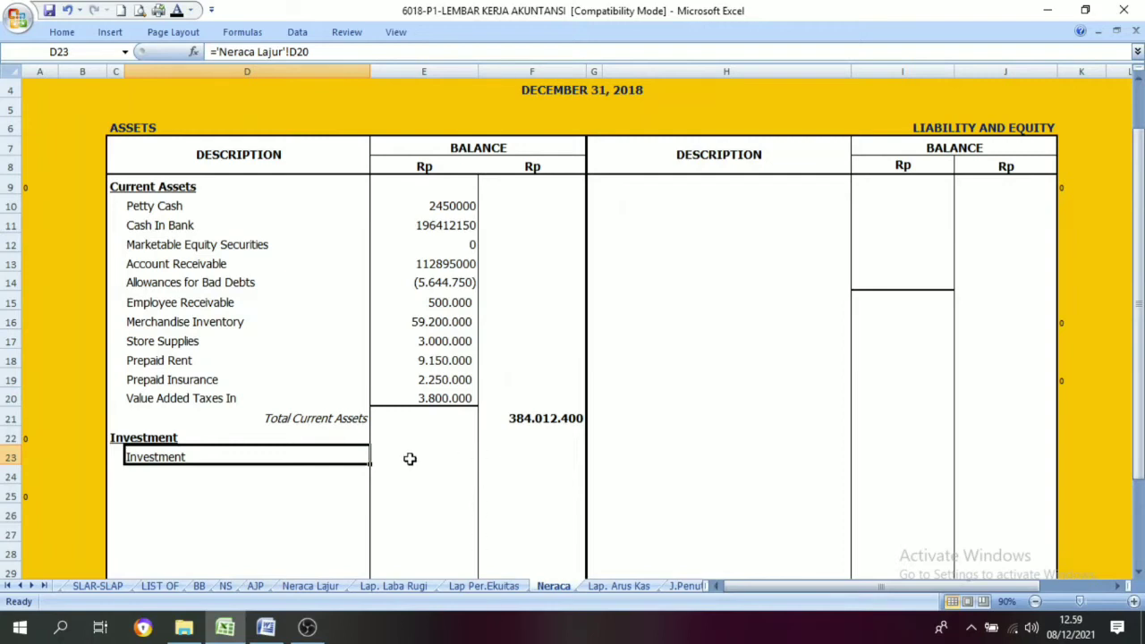
click(529, 458)
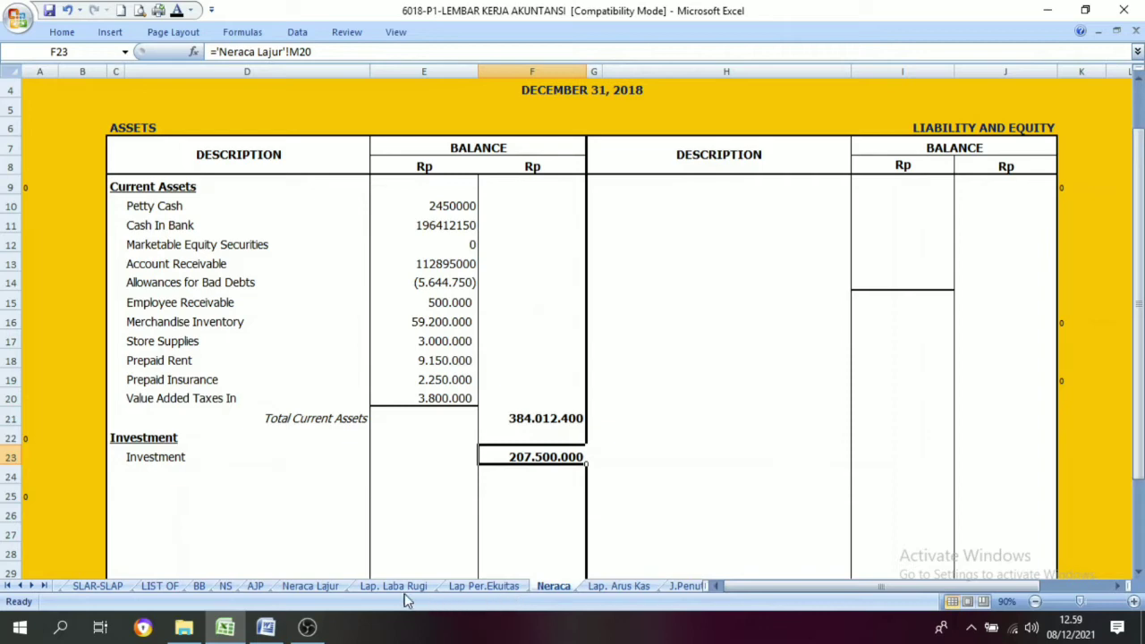
Check the fixed asset account numbers and names in C21:D27 of Neraca Lajur against the Neraca sheet
click(313, 588)
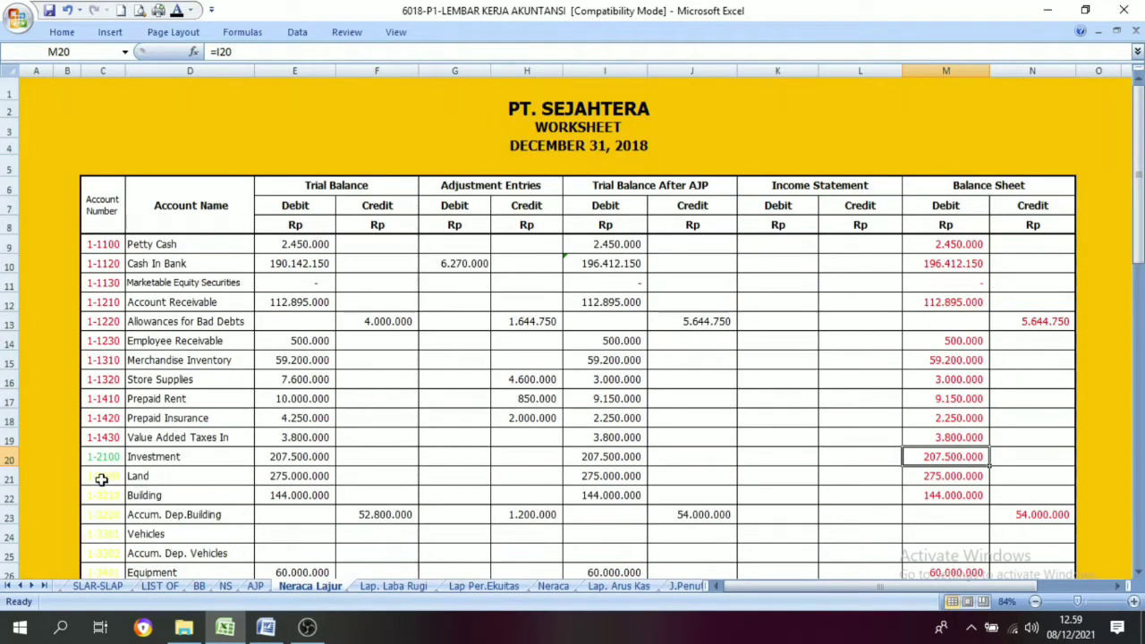
drag(101, 480, 170, 498)
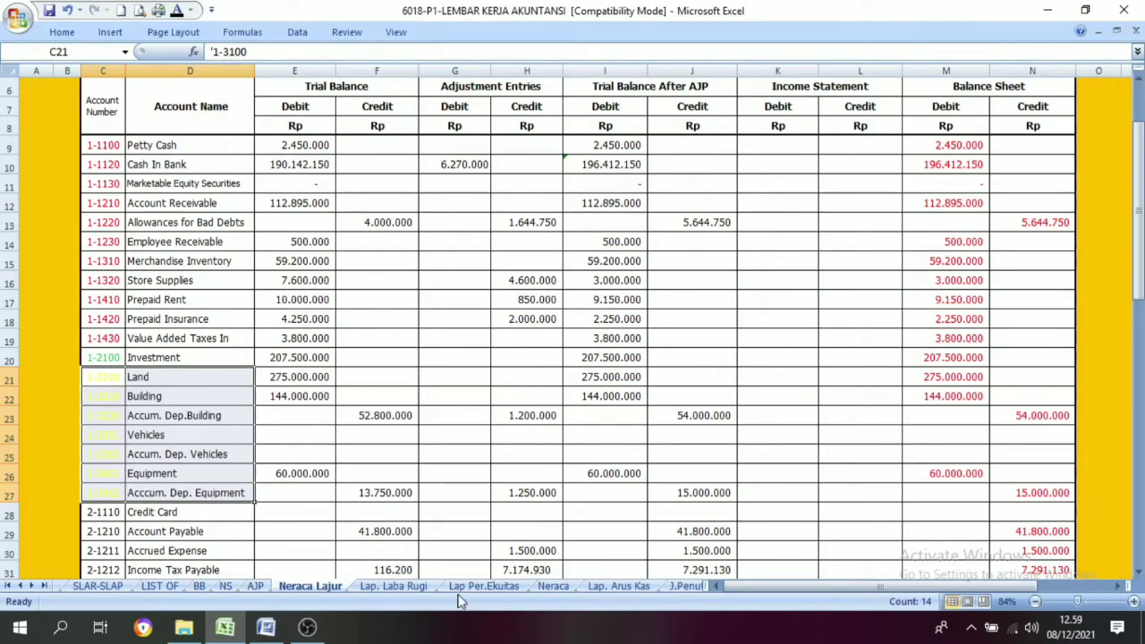
click(553, 586)
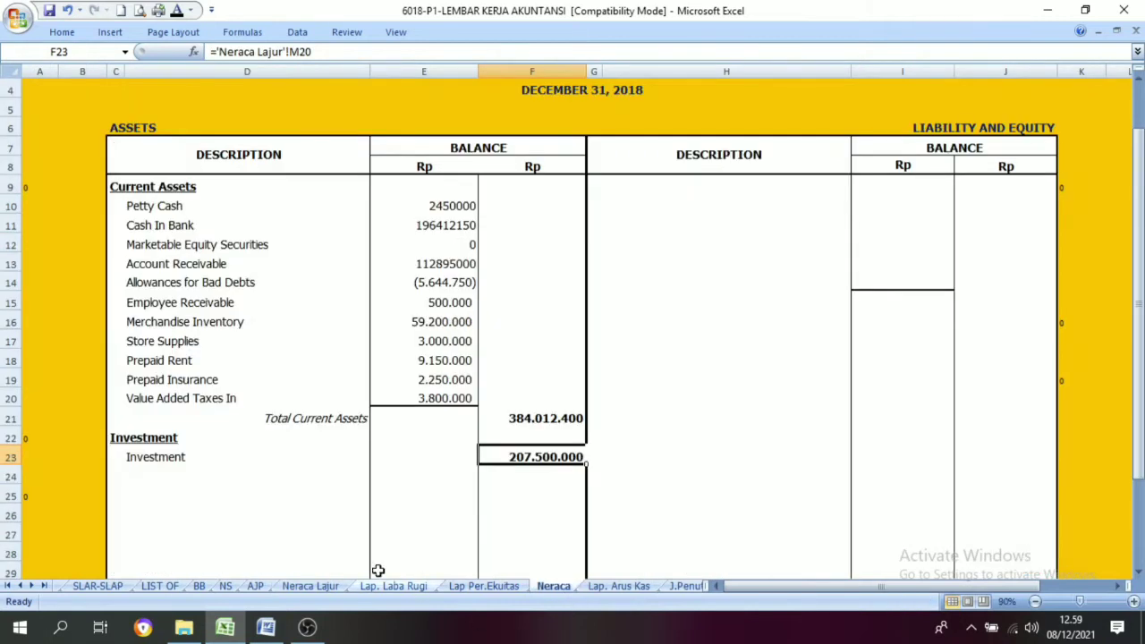
Reveal the Fixed Assets heading in C25 and the linked account names in D26:D32 of Neraca with the Automatic font colour
scroll(226, 501, down, 2)
click(118, 379)
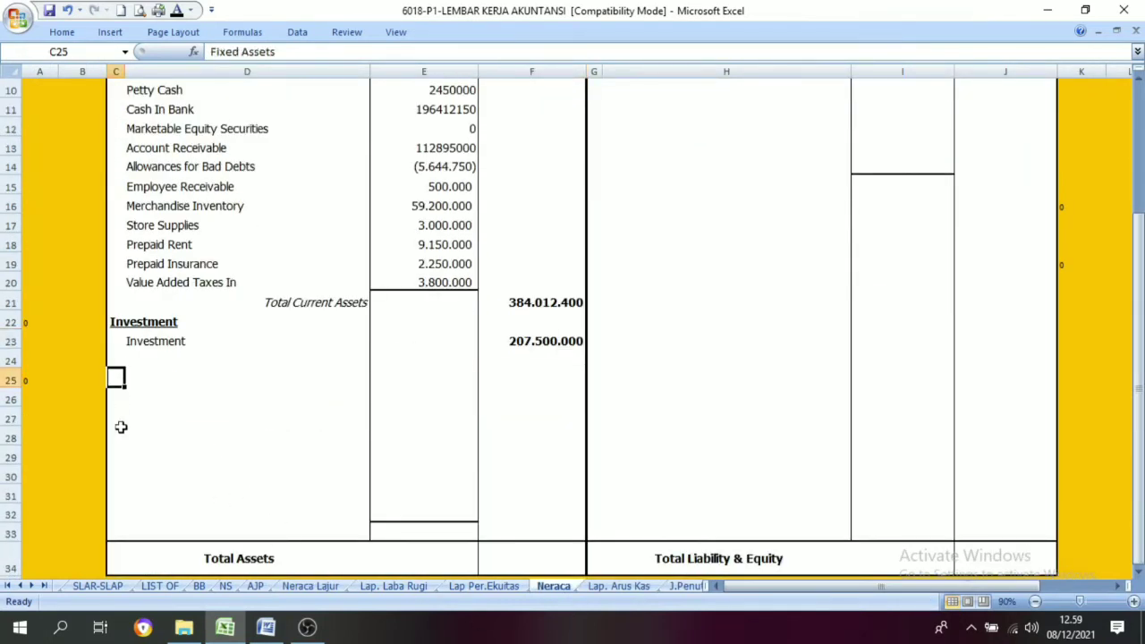
click(177, 11)
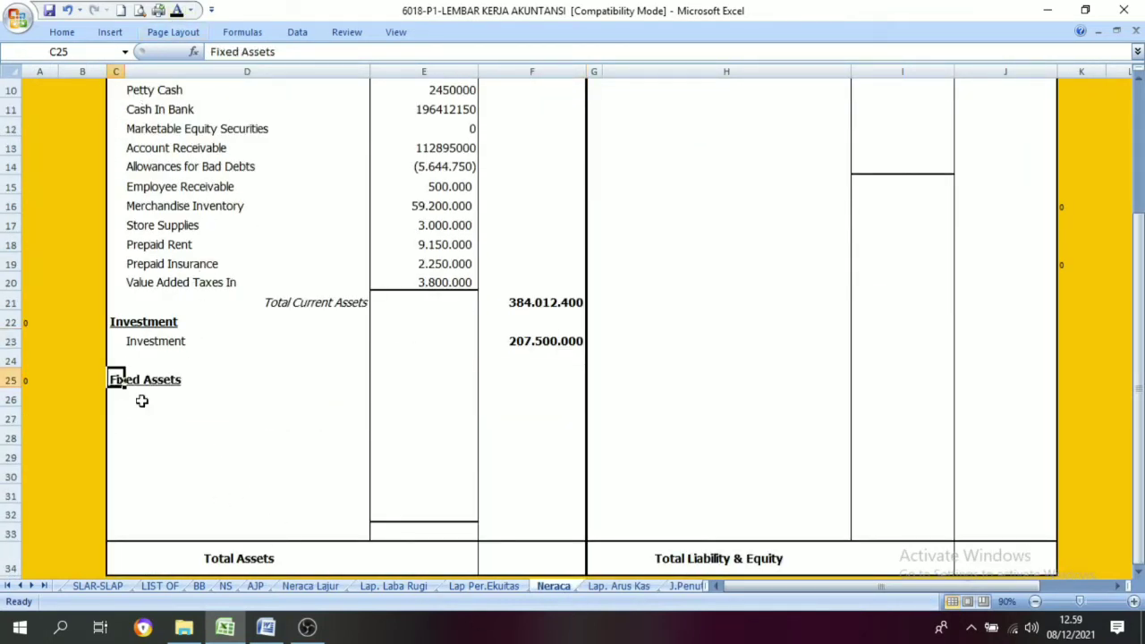
drag(130, 399, 184, 519)
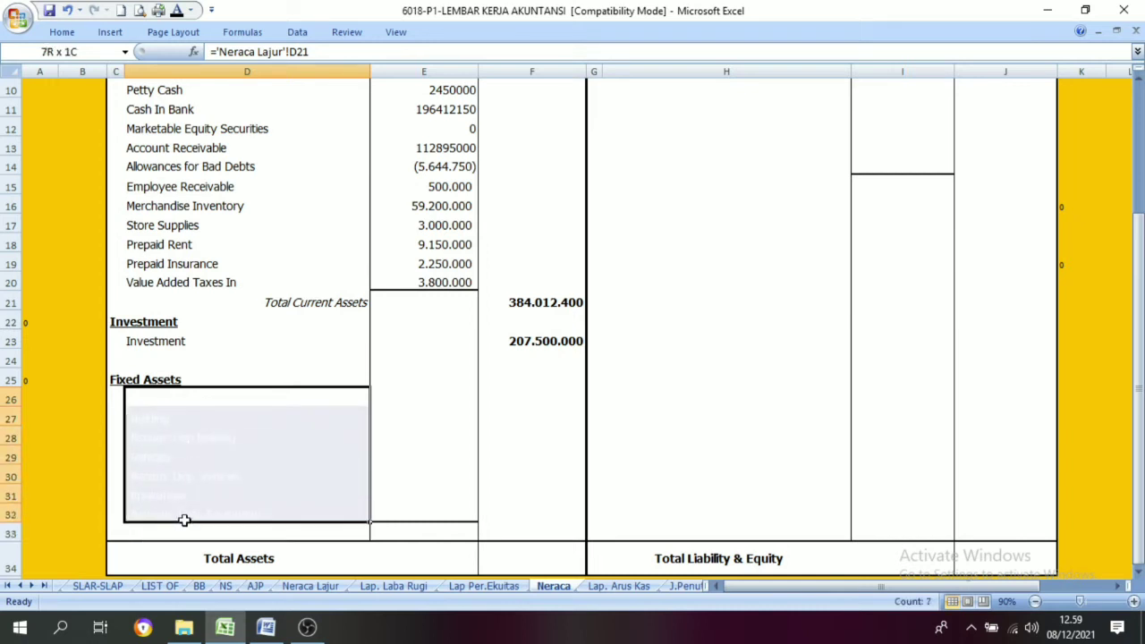
click(178, 11)
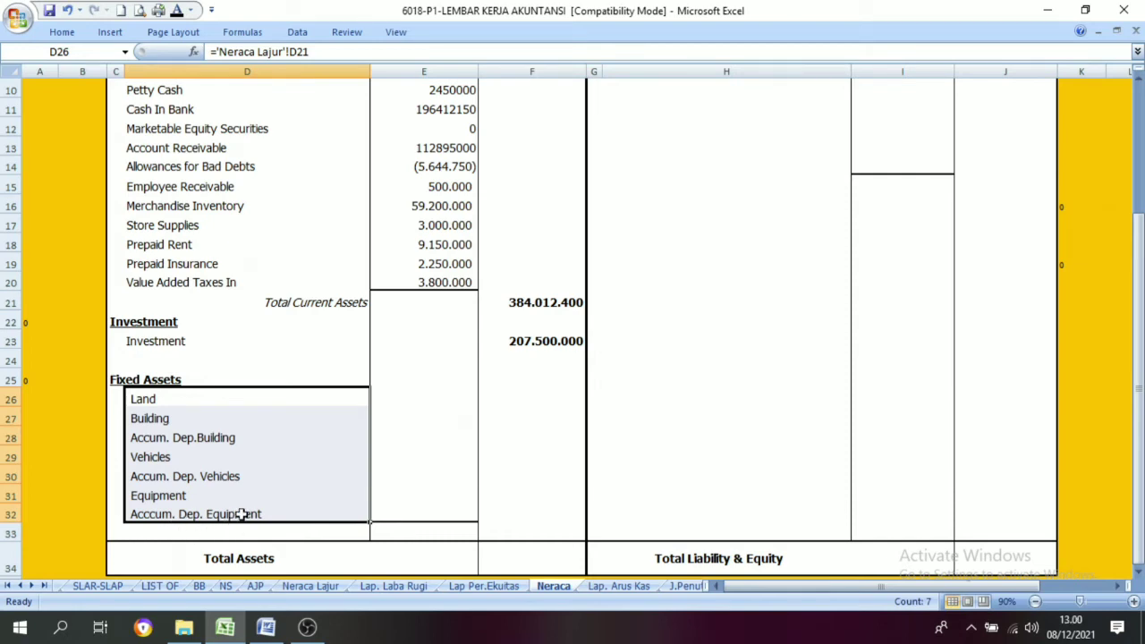
Check the fixed asset debit and credit balances in M21:N27 of Neraca Lajur and reveal the linked amounts in E26:E32 of Neraca
click(304, 587)
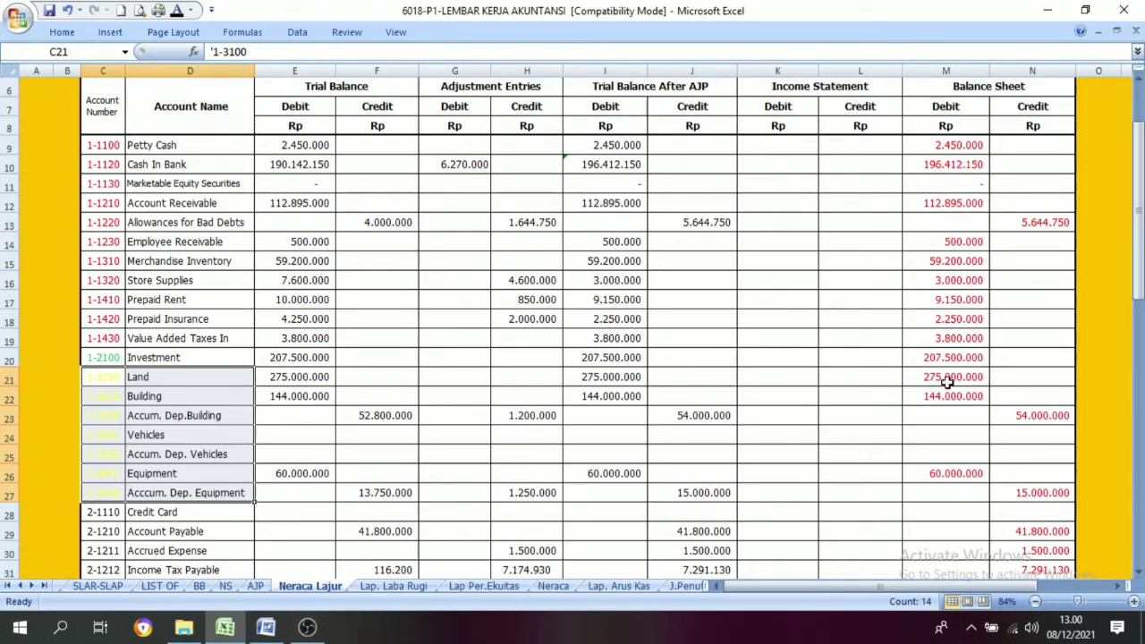
drag(948, 376, 1027, 494)
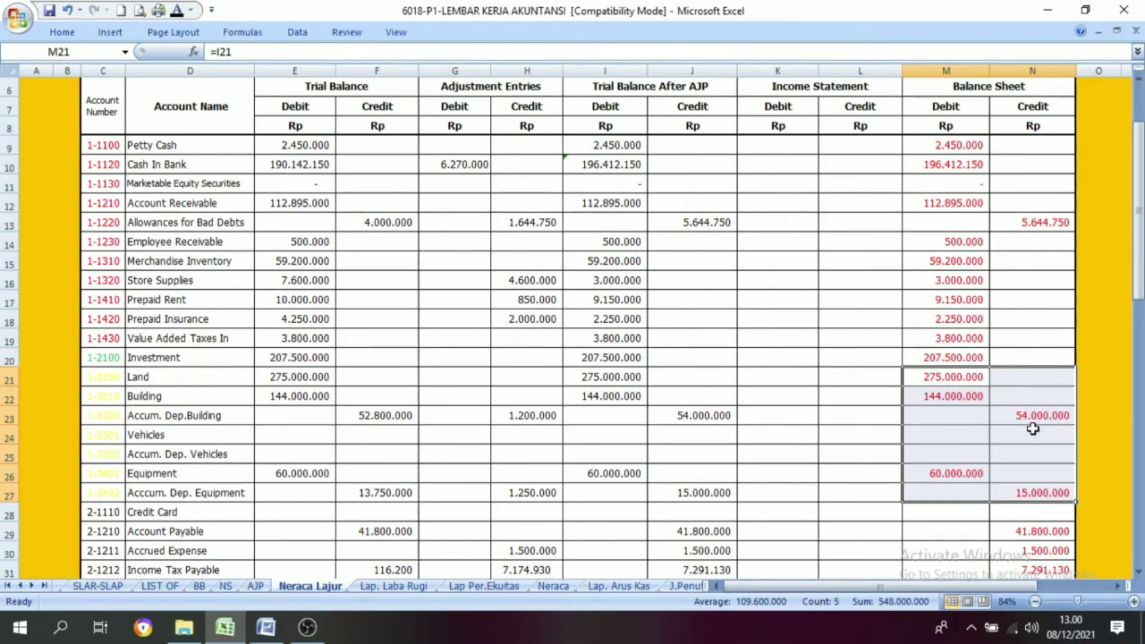
click(553, 586)
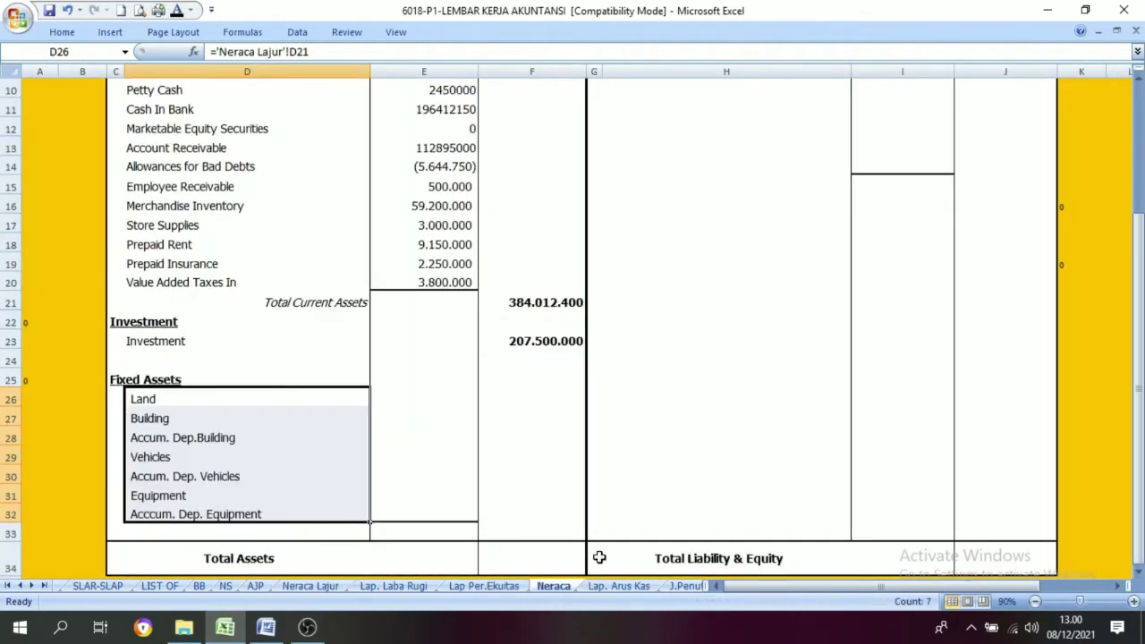
drag(410, 394, 414, 508)
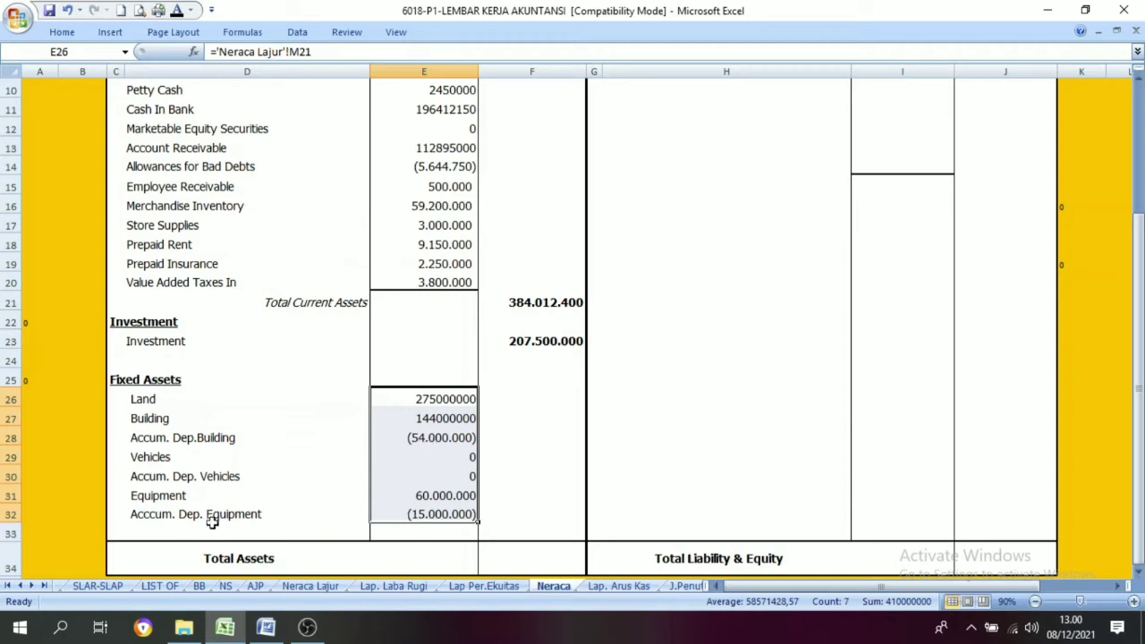
click(429, 516)
click(549, 493)
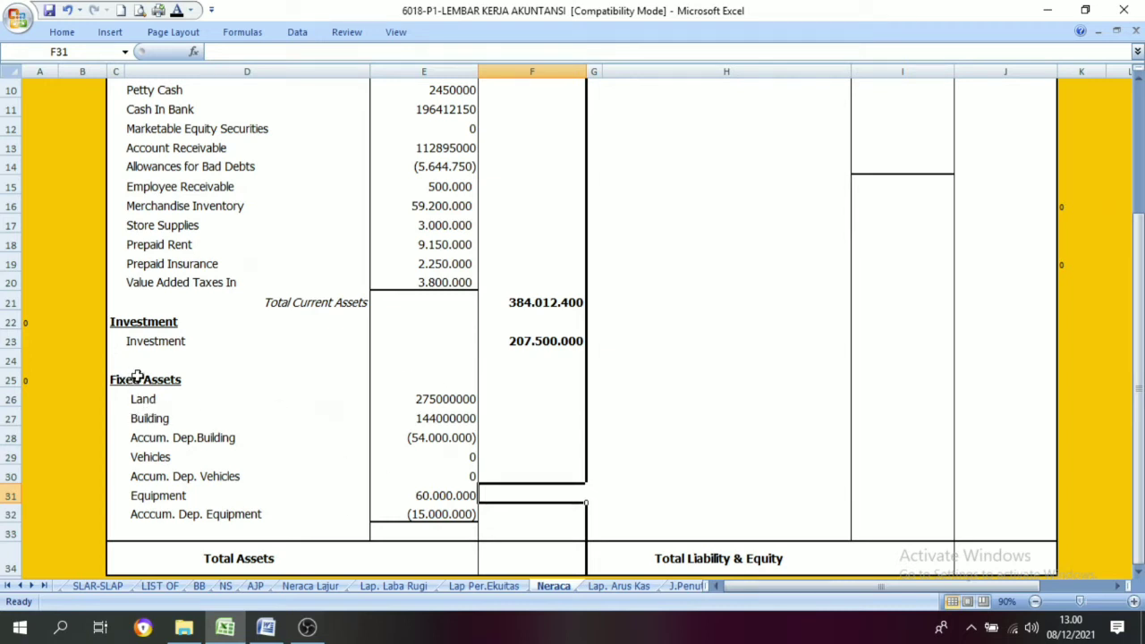
Reveal the sum of E26:E32 in F33 and the Total Fixed Assets label in D33 with the Automatic font colour
click(539, 534)
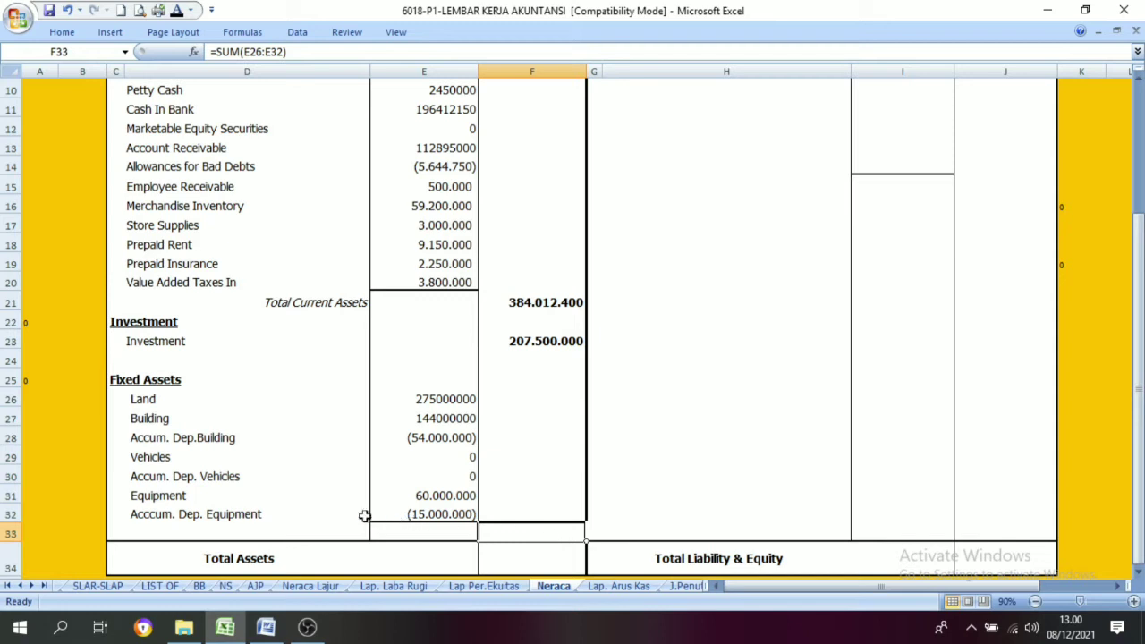
drag(444, 402, 439, 510)
click(528, 532)
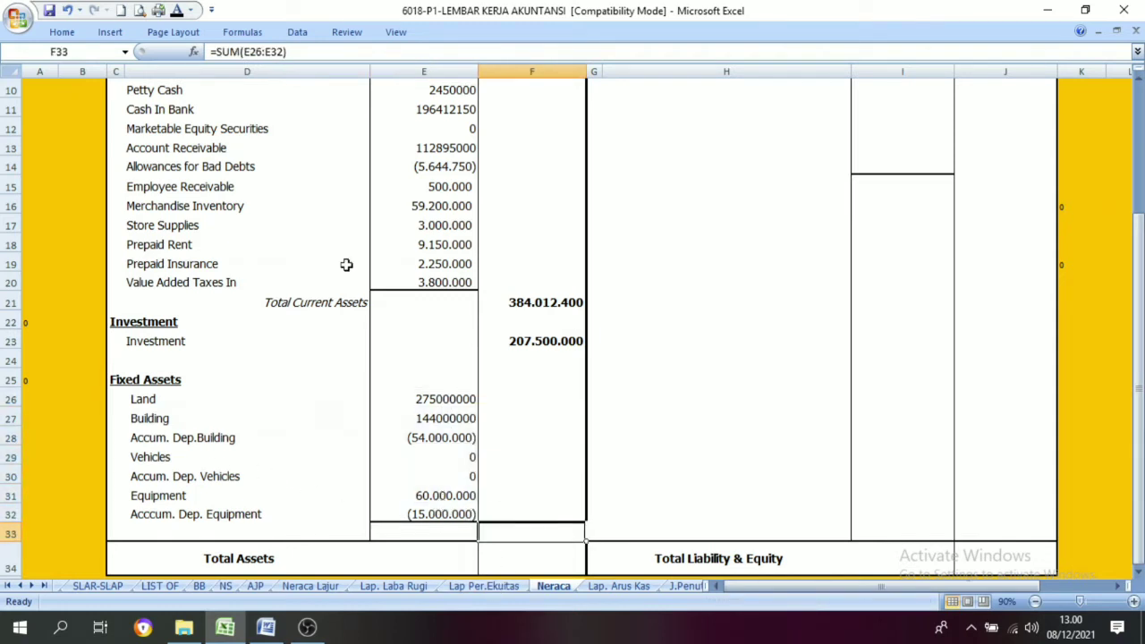
click(177, 13)
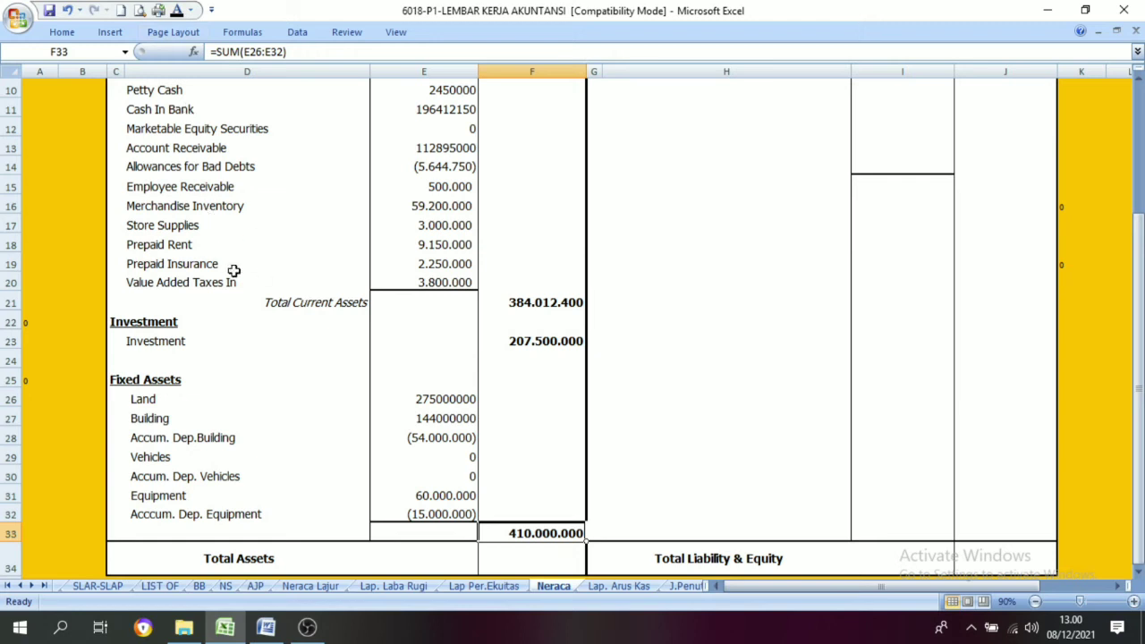
click(649, 457)
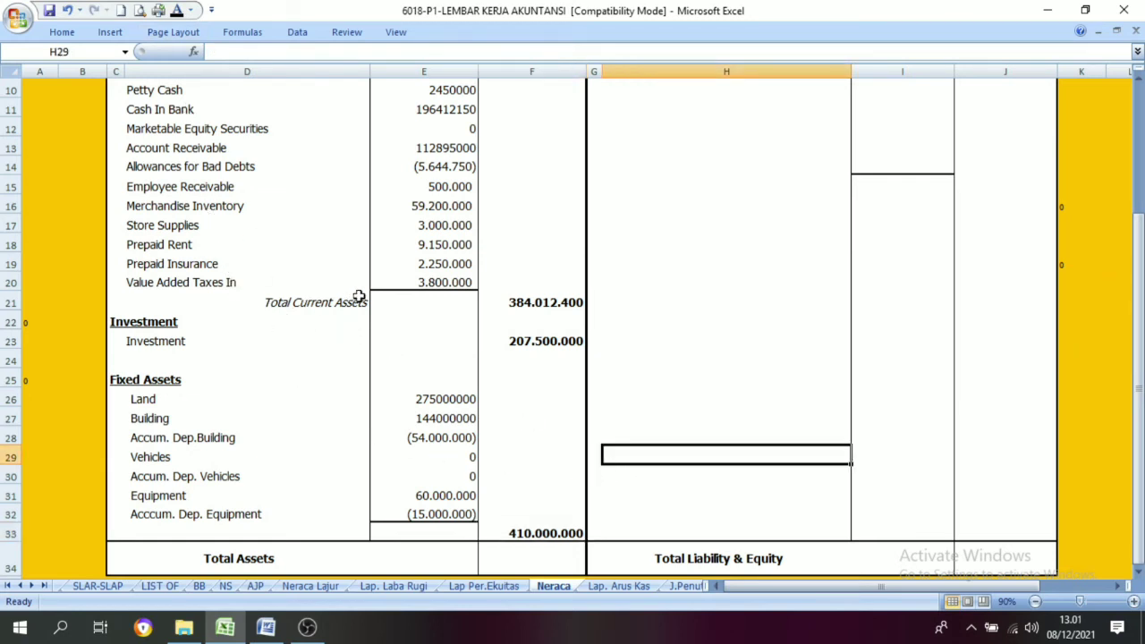
click(299, 532)
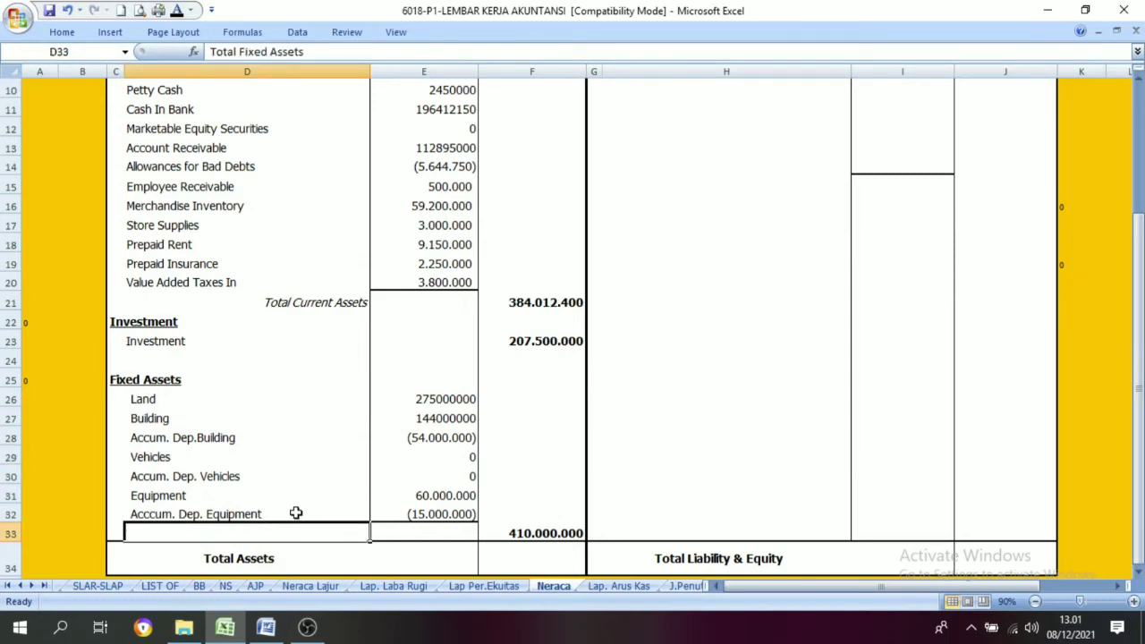
click(177, 13)
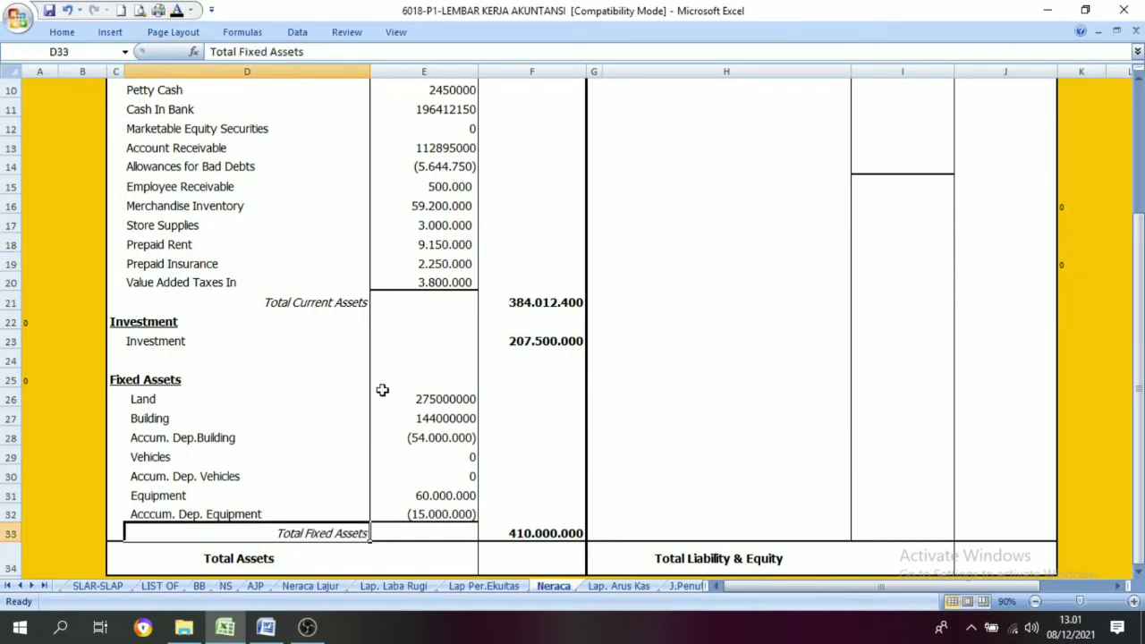
Review the group totals in F21, F23 and F33, and reveal the Total Assets sum of F9:F33 in F34
click(558, 355)
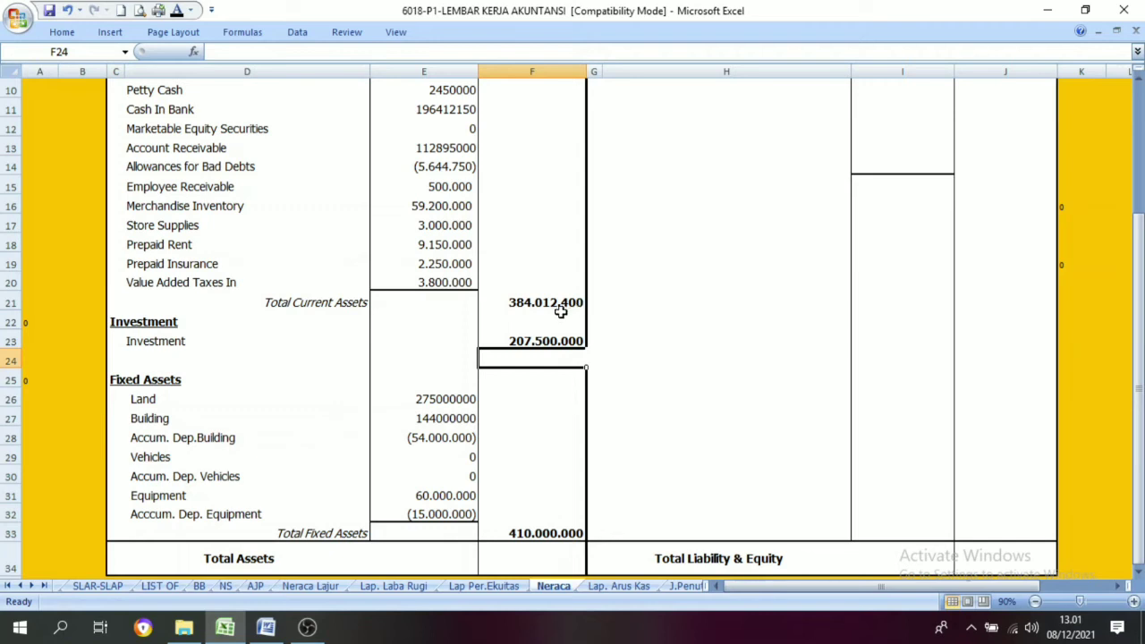
click(543, 341)
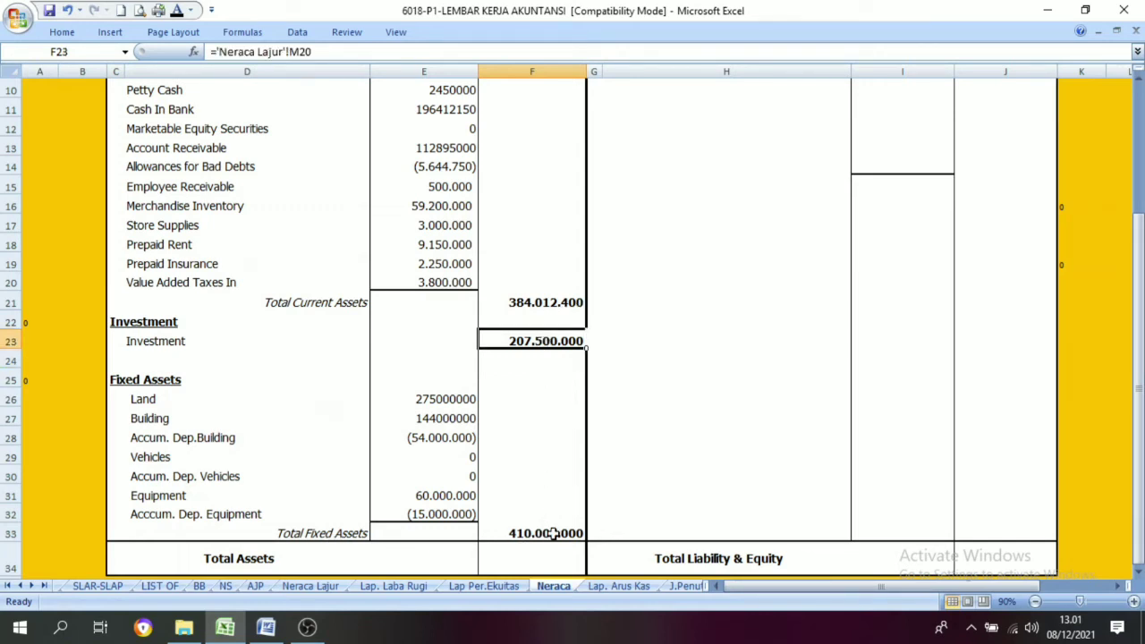
click(553, 534)
drag(546, 302, 541, 559)
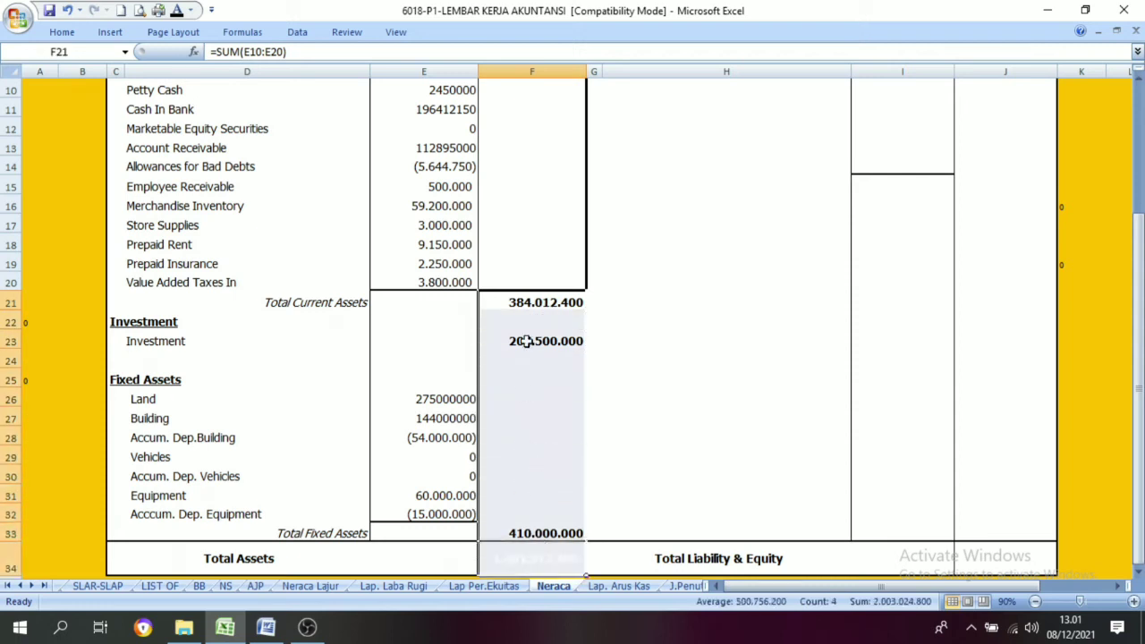
click(514, 570)
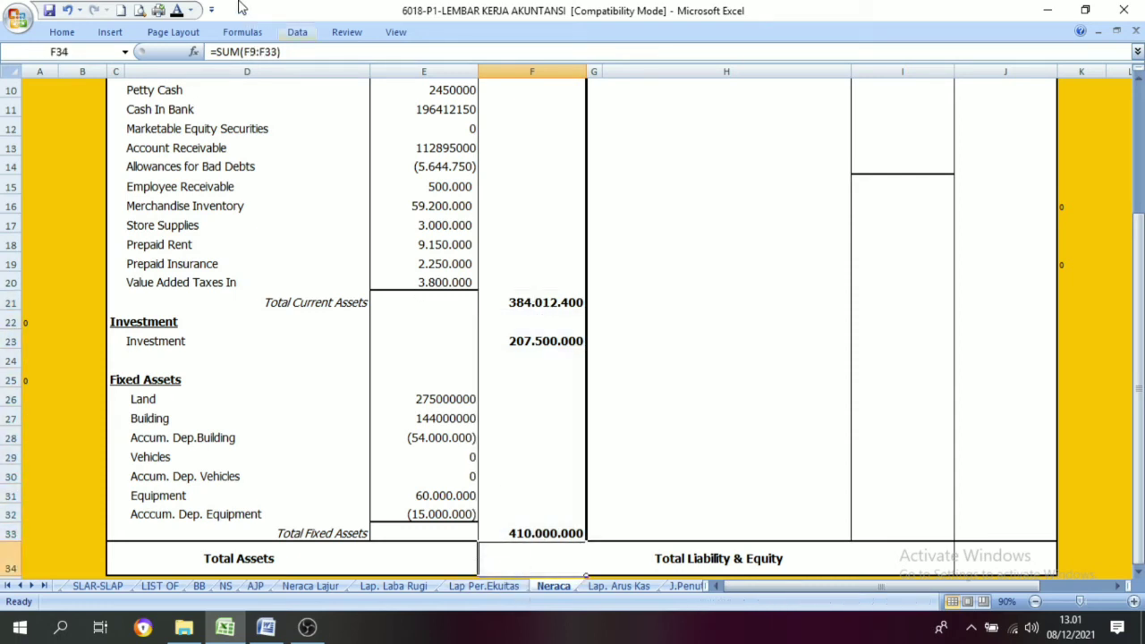
click(178, 11)
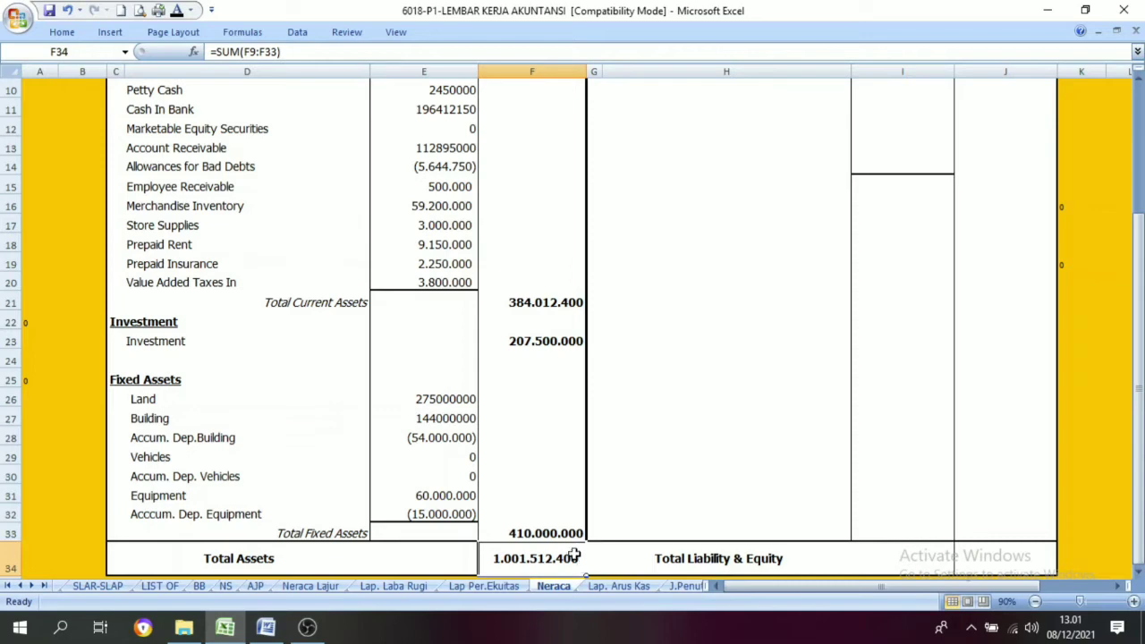
Review the Current Assets, Investment and Fixed Assets group headings on the assets side of the balance sheet
click(545, 495)
scroll(511, 503, up, 3)
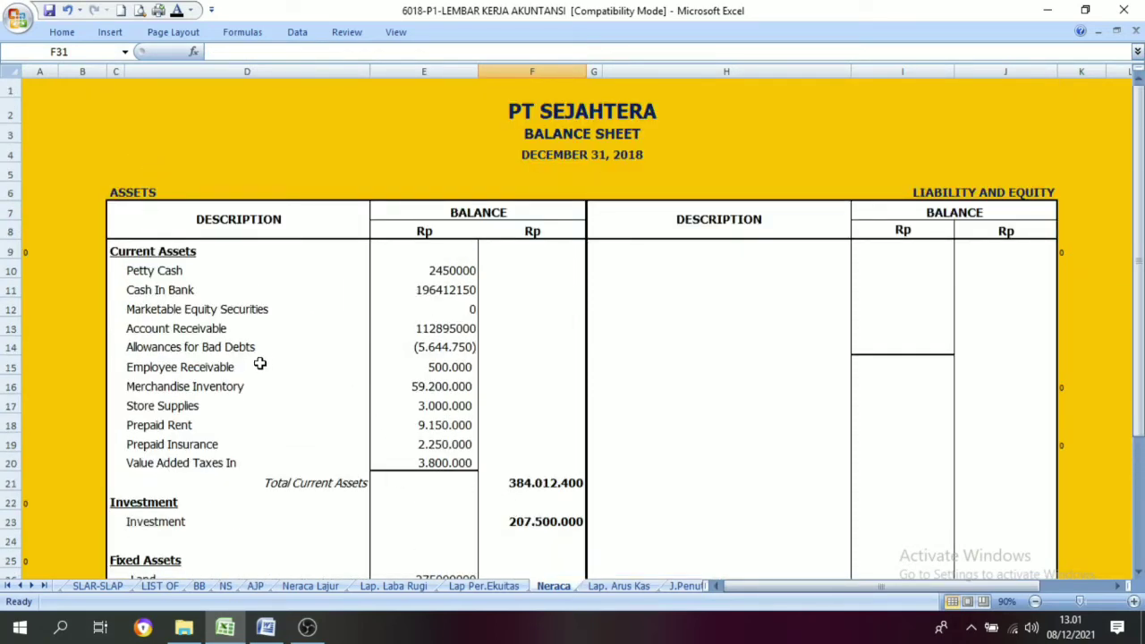
click(116, 252)
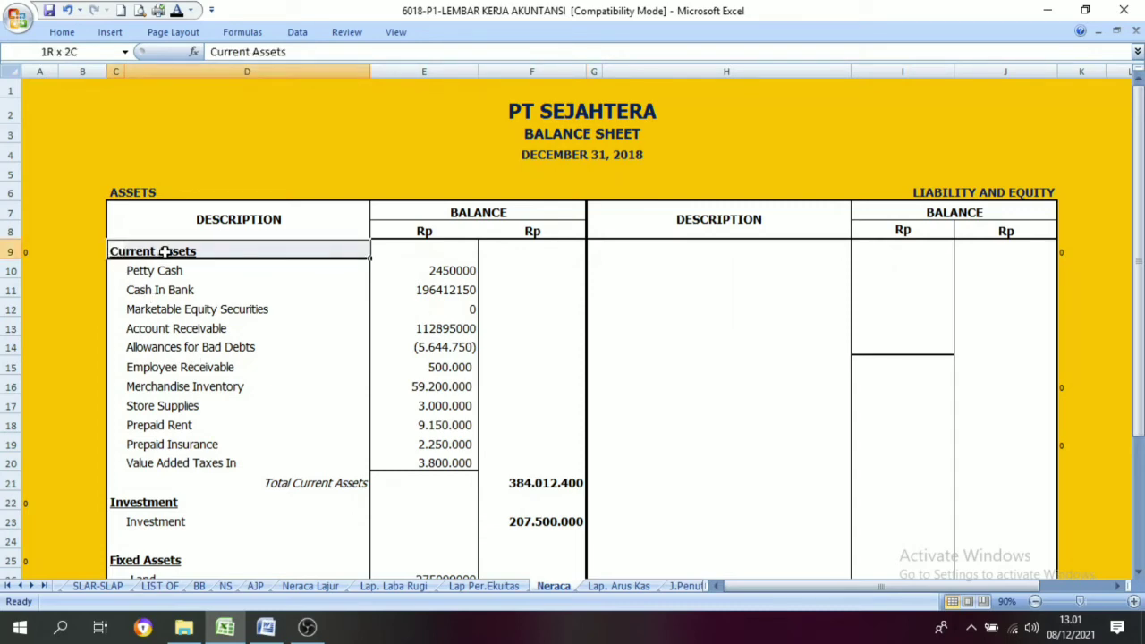
click(223, 309)
scroll(218, 403, down, 2)
scroll(214, 407, down, 1)
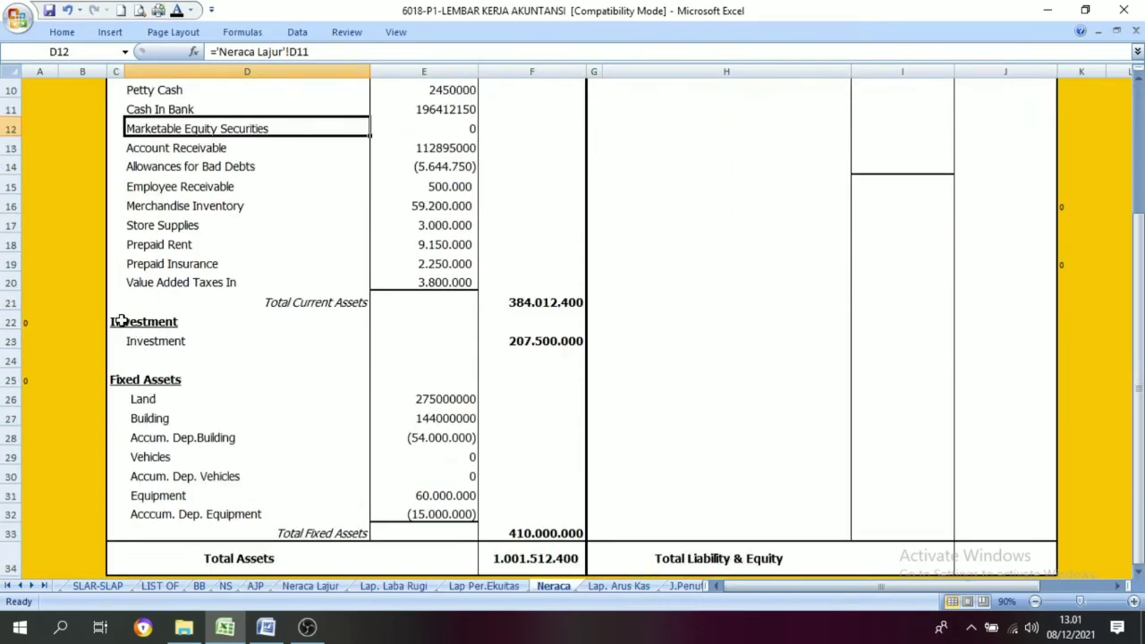
click(121, 321)
click(224, 344)
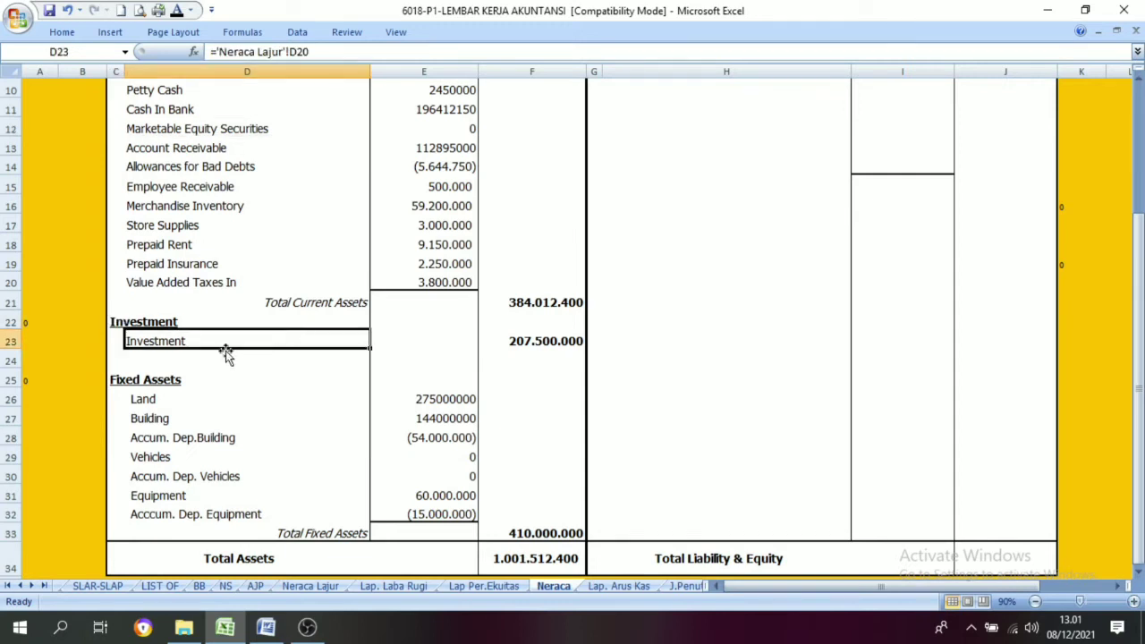
click(121, 381)
drag(112, 379, 199, 379)
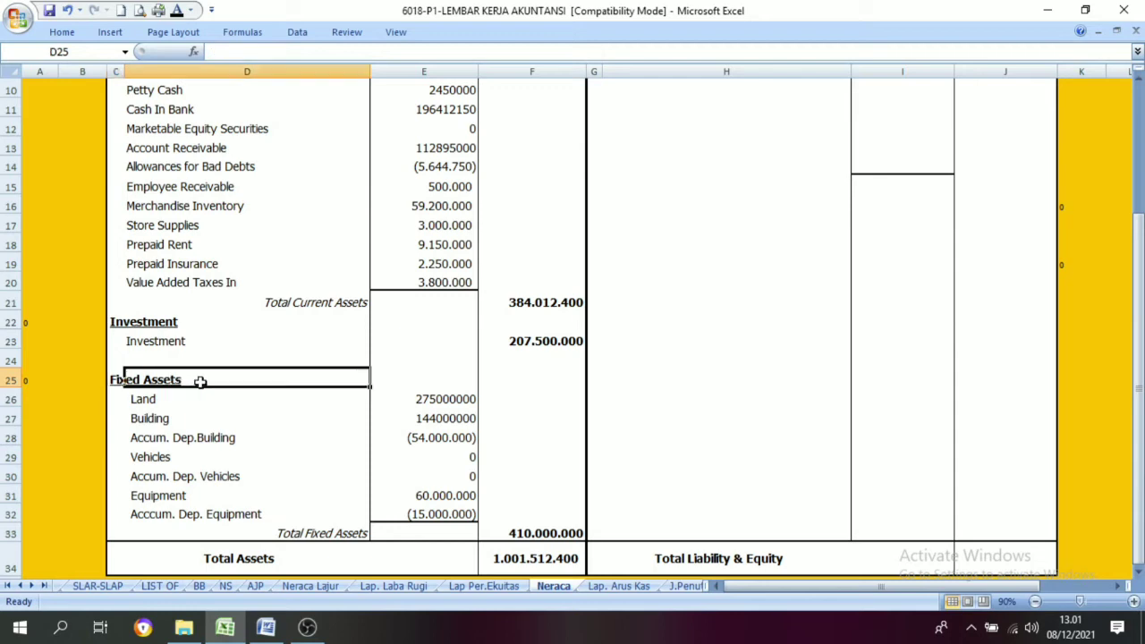
click(116, 380)
click(234, 384)
Look over the full assets side of Neraca and examine the Total Assets formula in F34
scroll(248, 313, up, 3)
scroll(248, 345, down, 5)
scroll(509, 236, up, 4)
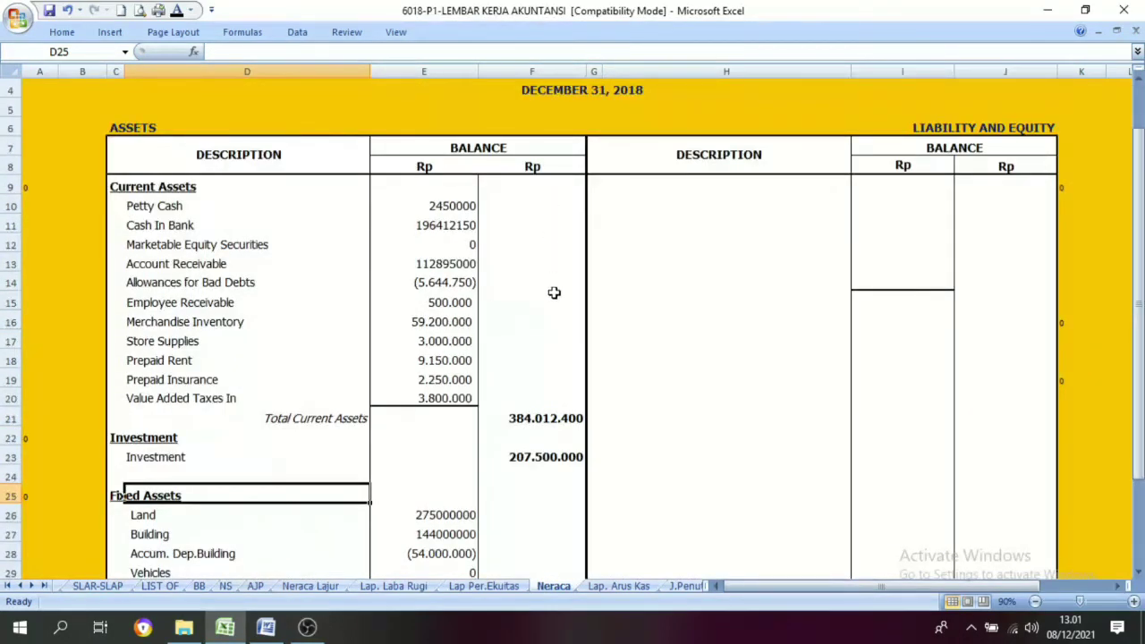
scroll(554, 293, down, 3)
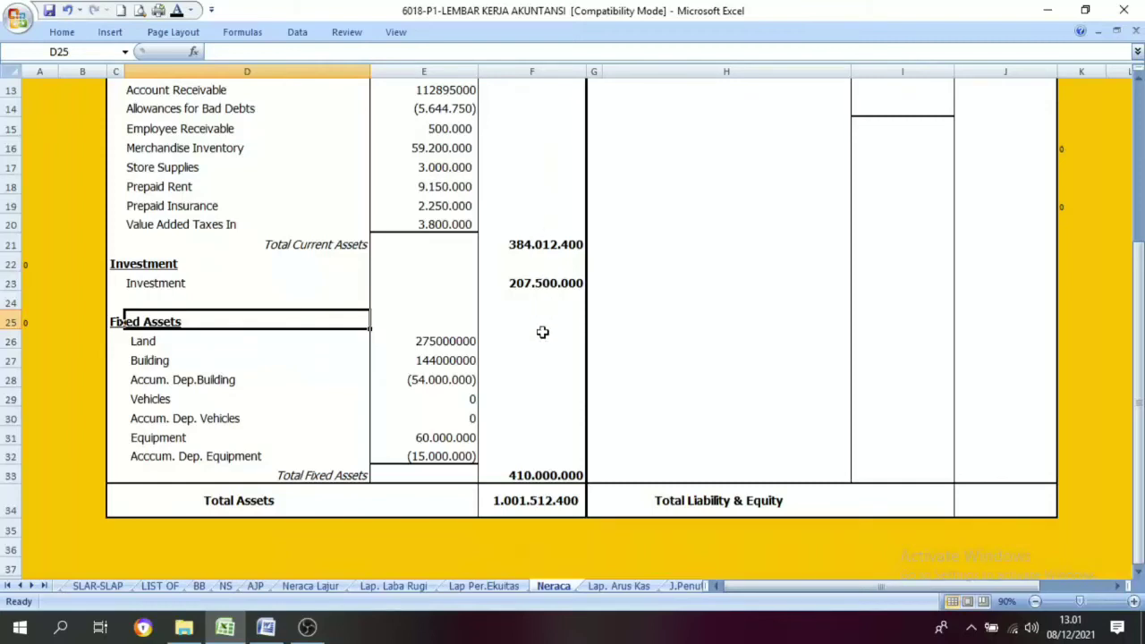
click(528, 504)
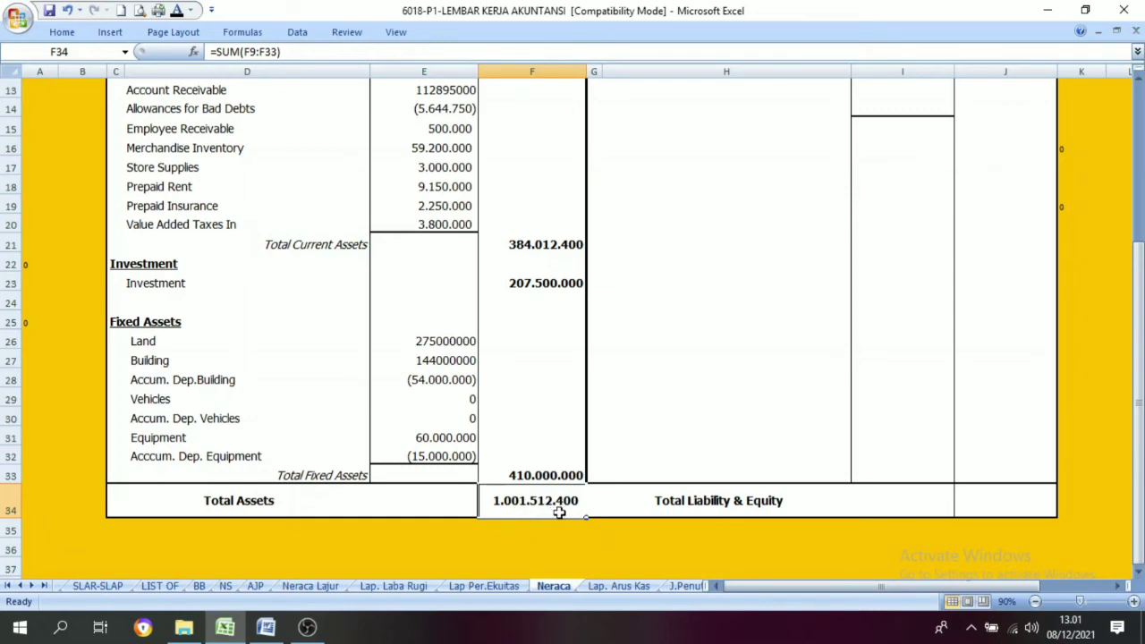
Check liability accounts 2-1110 to 2-2100 in Neraca Lajur and reveal the Current Liabilites heading in Neraca G9 with the Automatic font colour
scroll(700, 477, up, 4)
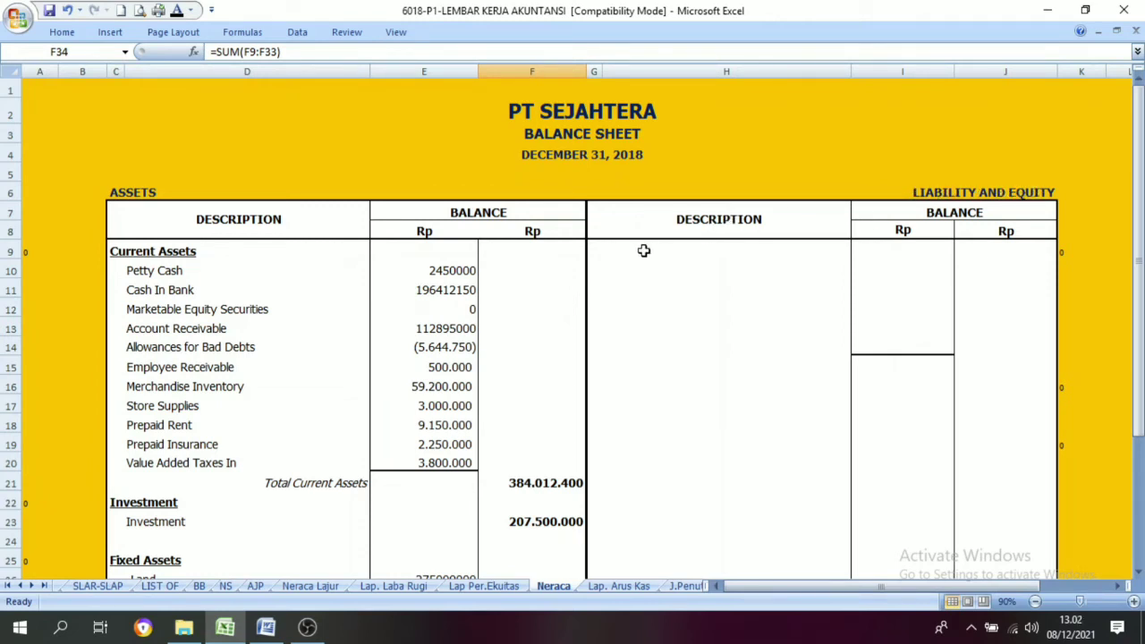
click(607, 259)
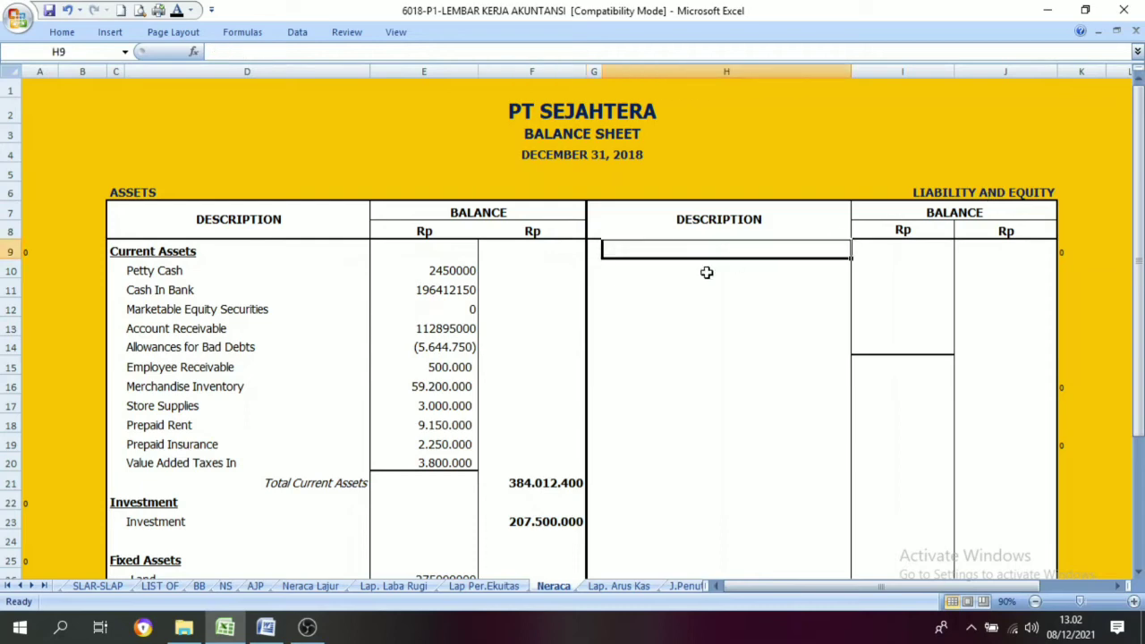
key(Down)
click(595, 252)
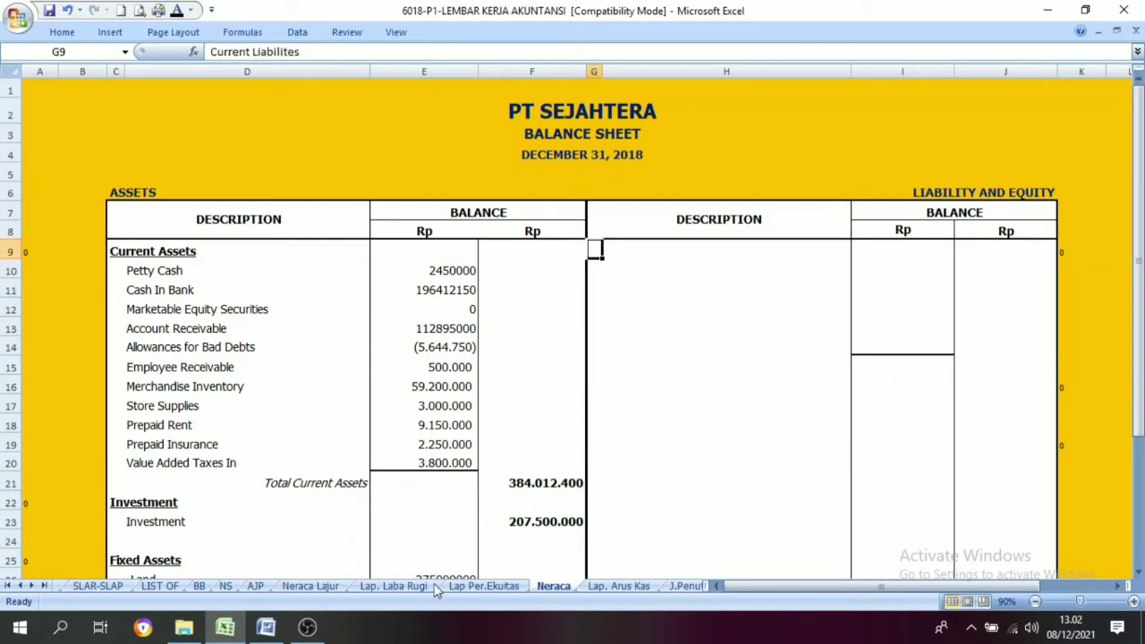
click(309, 586)
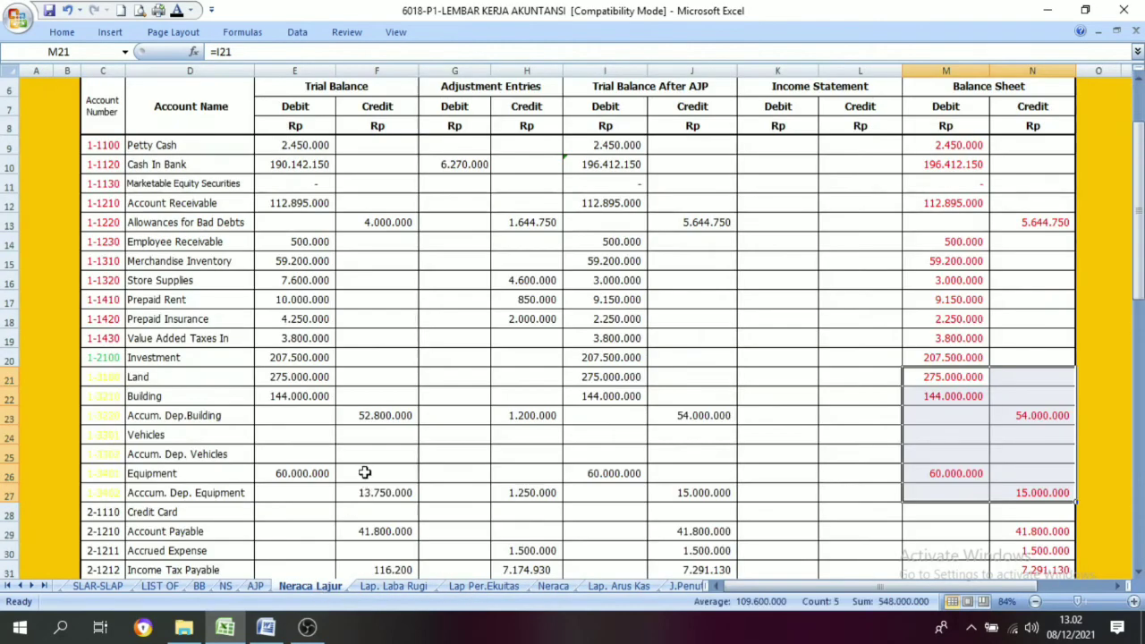
scroll(365, 472, down, 3)
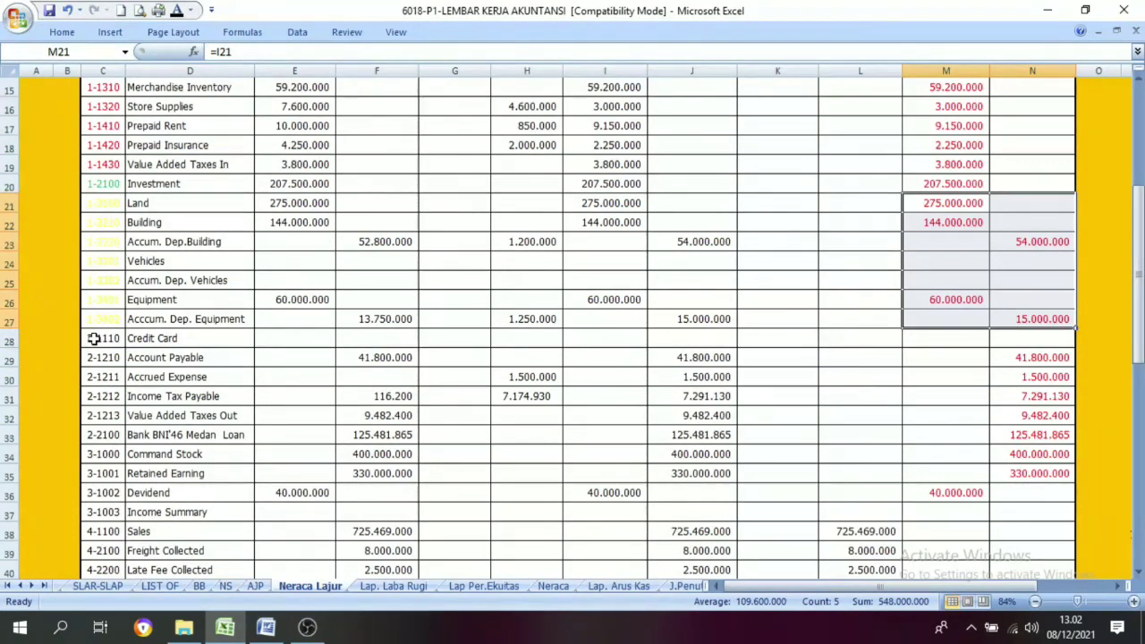
drag(97, 339, 1030, 438)
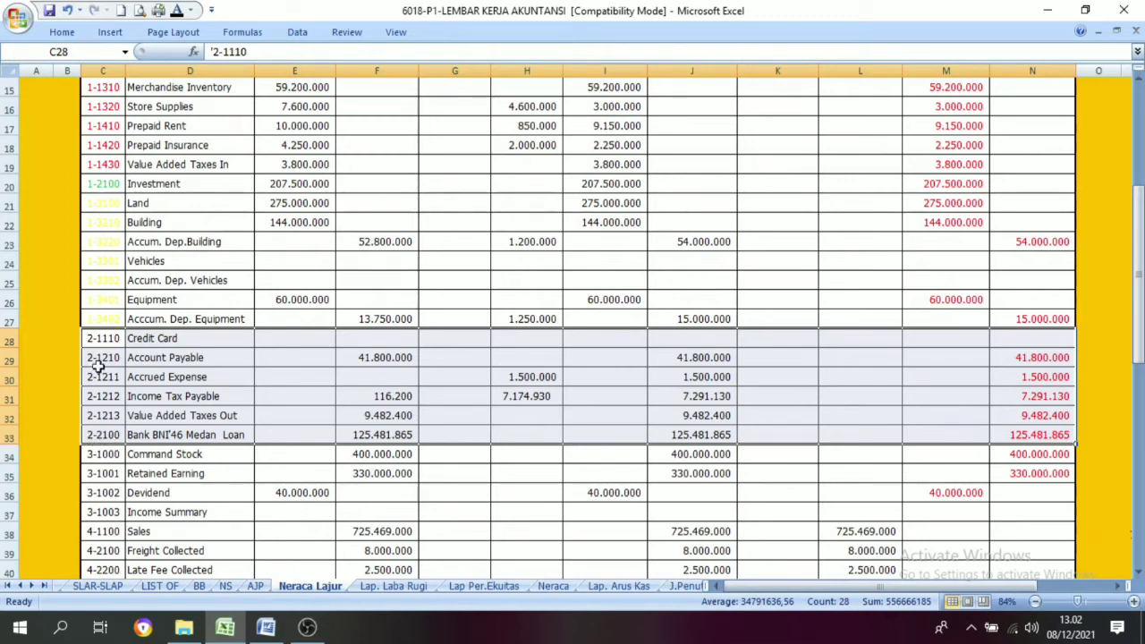
click(554, 586)
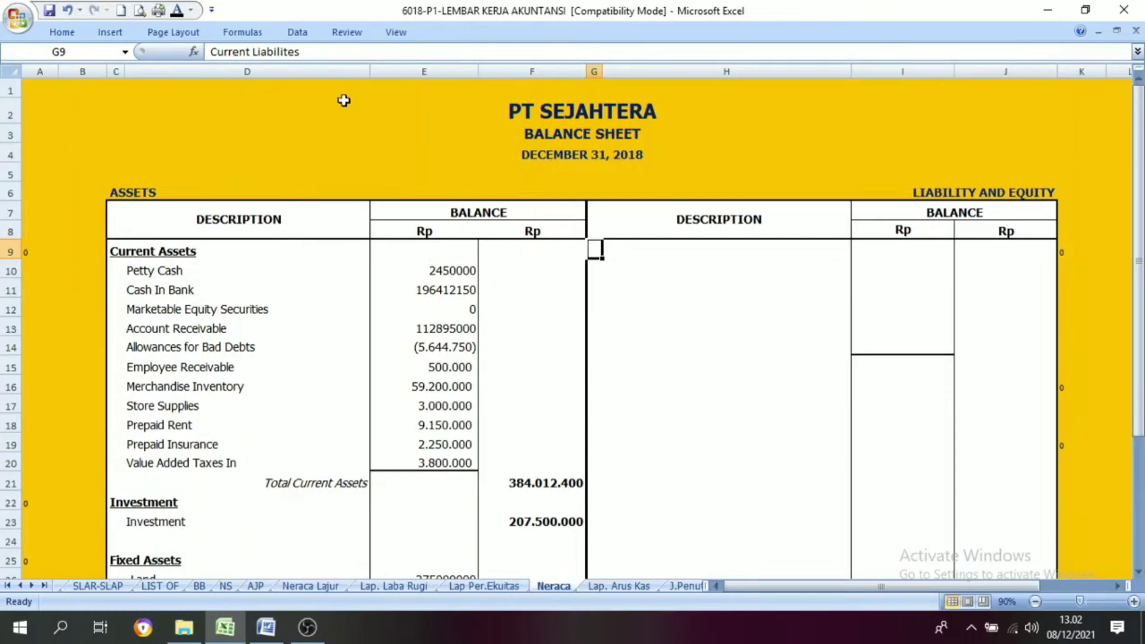
click(177, 12)
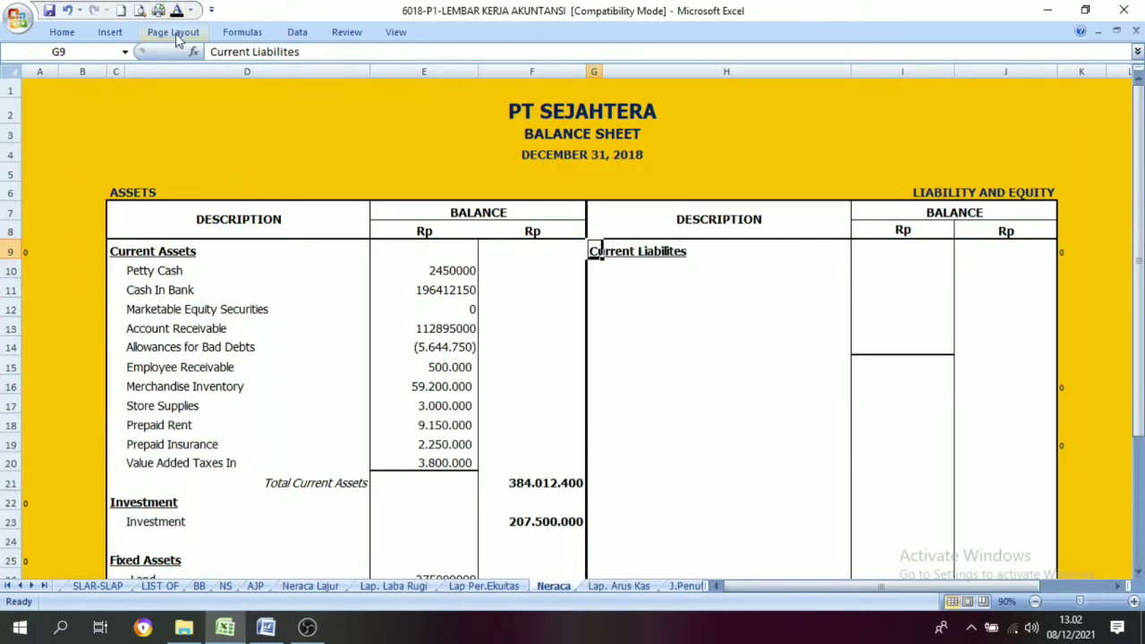
Reveal the Long Term Liabilities heading in G16 with the Automatic font colour
click(606, 401)
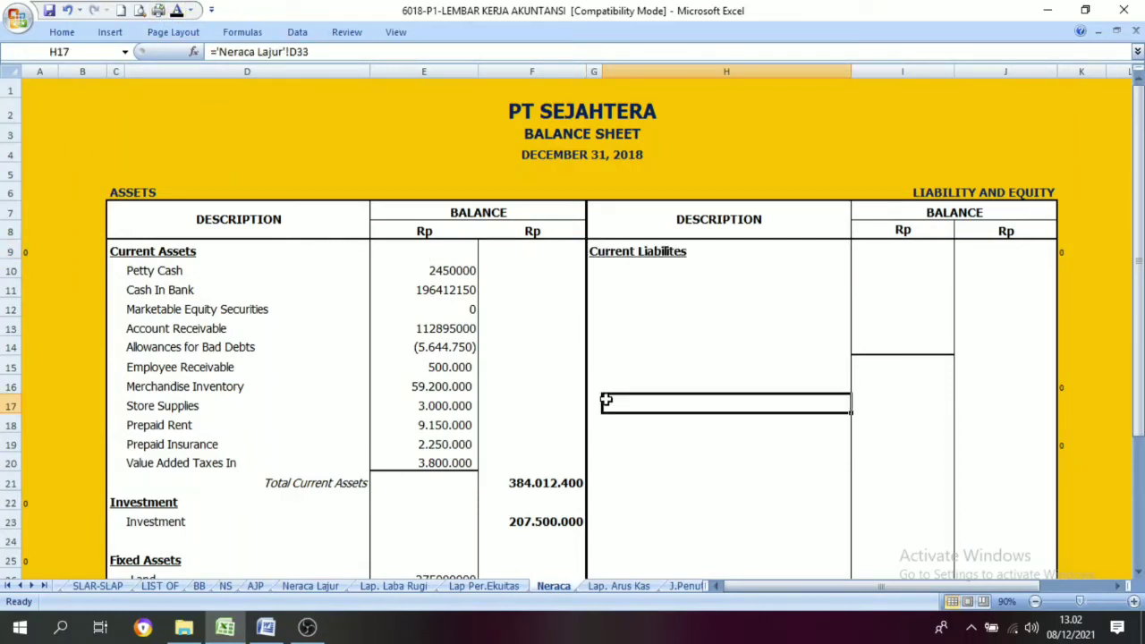
click(599, 386)
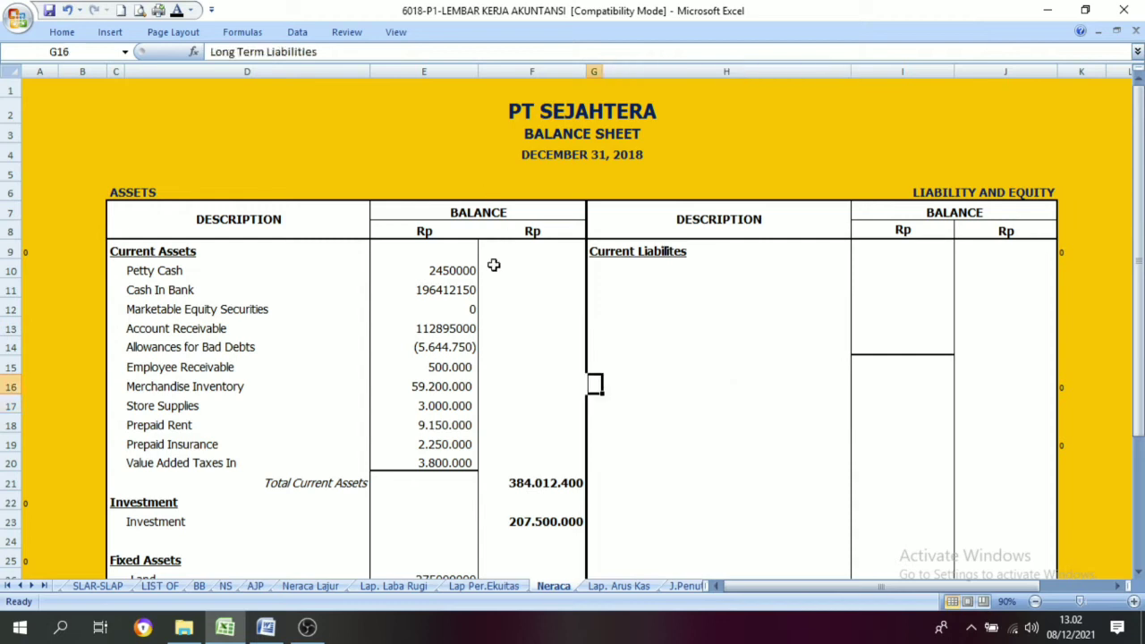
click(177, 12)
click(633, 402)
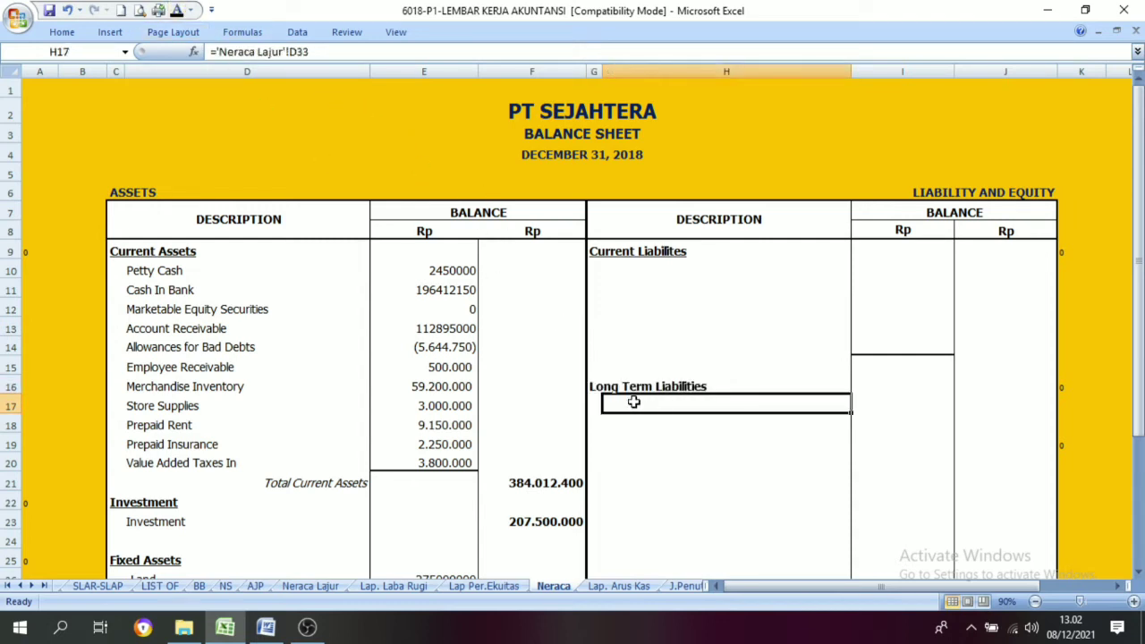
Examine the current liability accounts 2-1110 to 2-1213 in Neraca Lajur, from Credit Card to Value Added Taxes Out
click(617, 267)
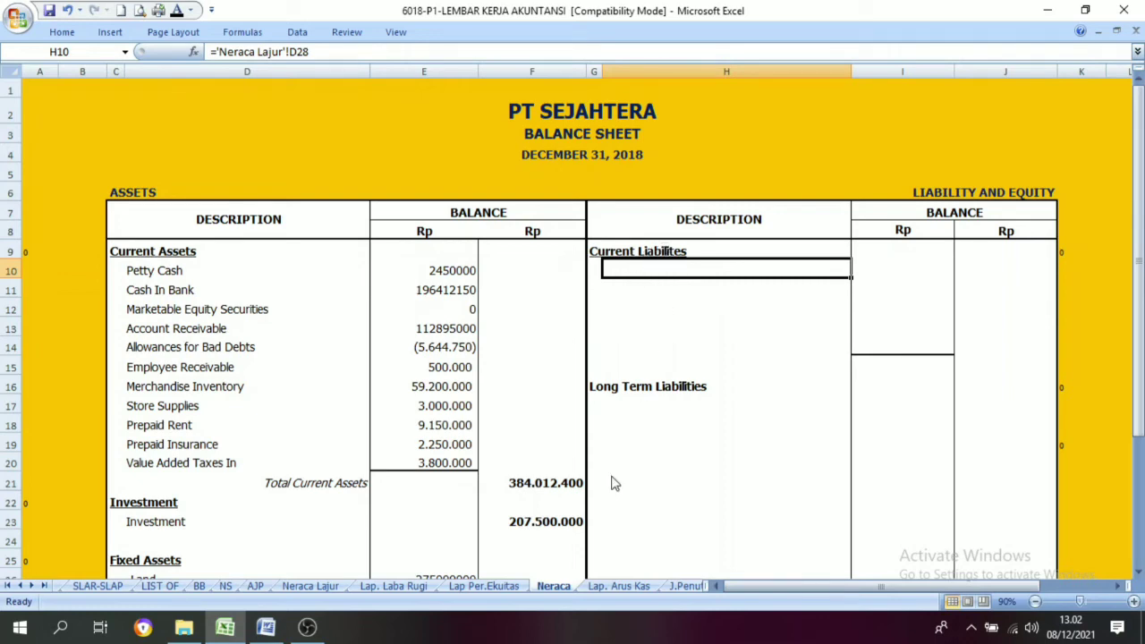
click(312, 587)
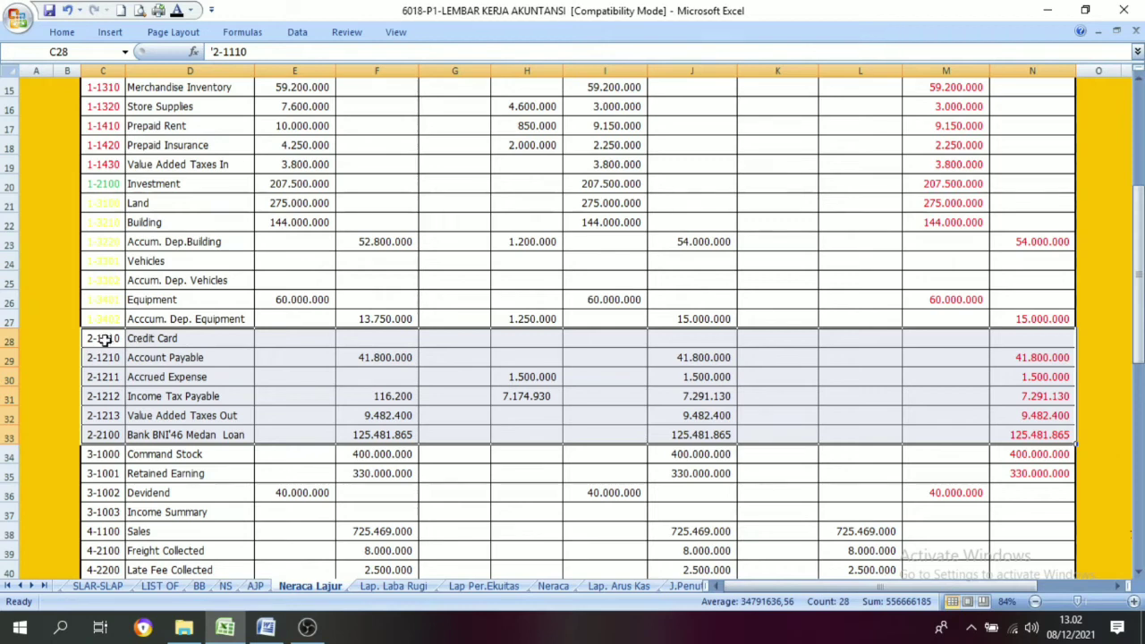
click(154, 338)
click(105, 340)
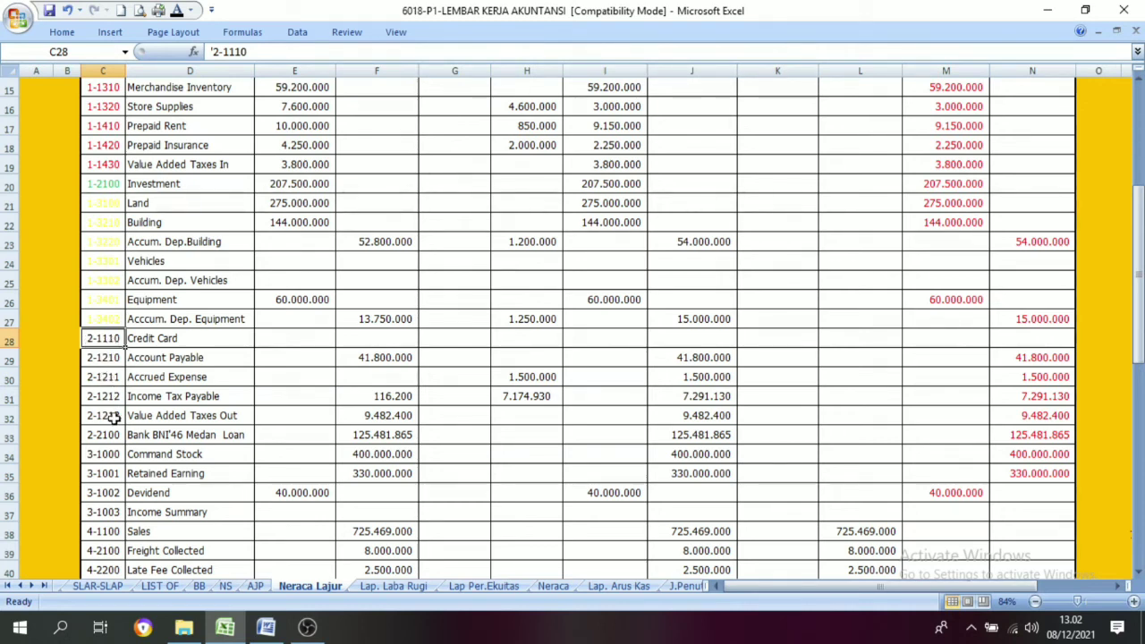
click(158, 415)
drag(114, 415, 214, 419)
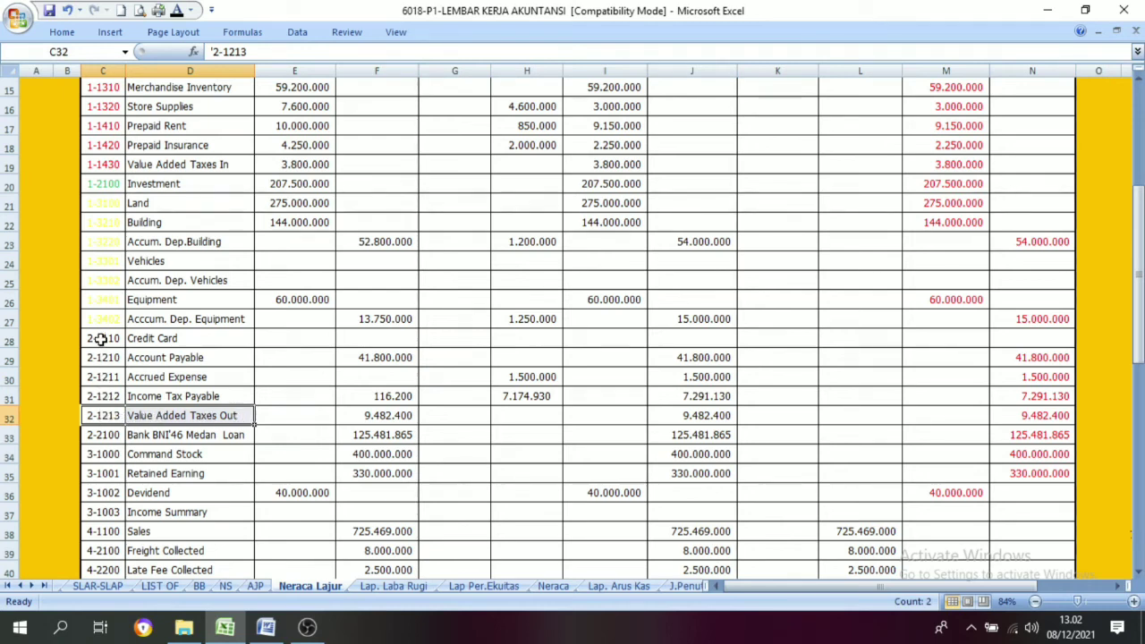
click(164, 340)
click(164, 357)
click(161, 376)
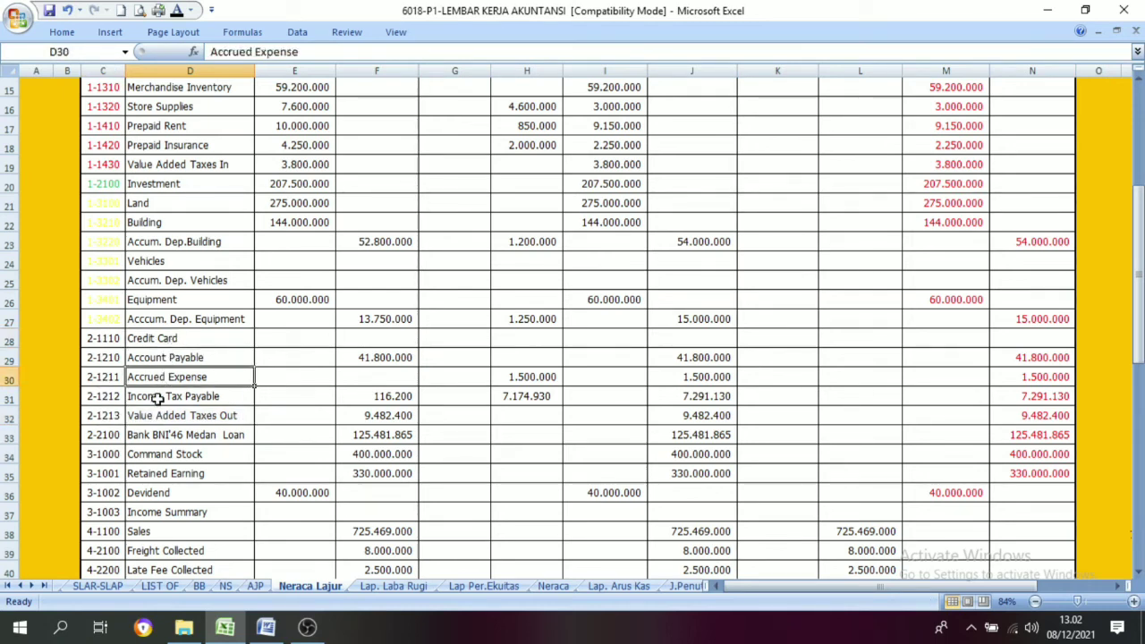
click(157, 399)
click(150, 415)
click(143, 338)
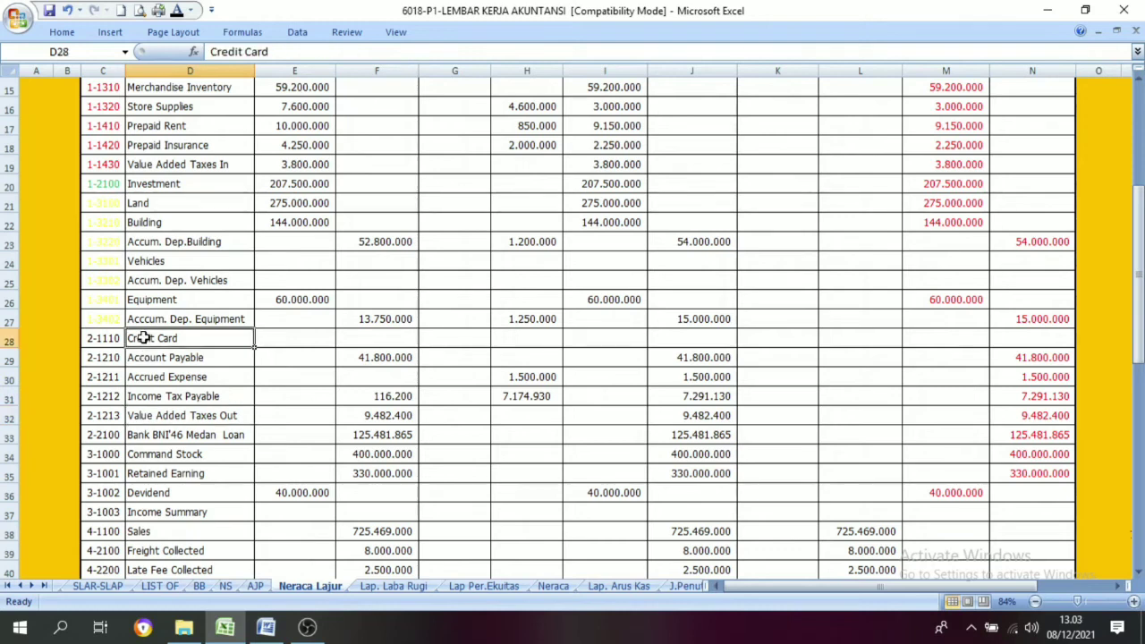
drag(143, 338, 145, 417)
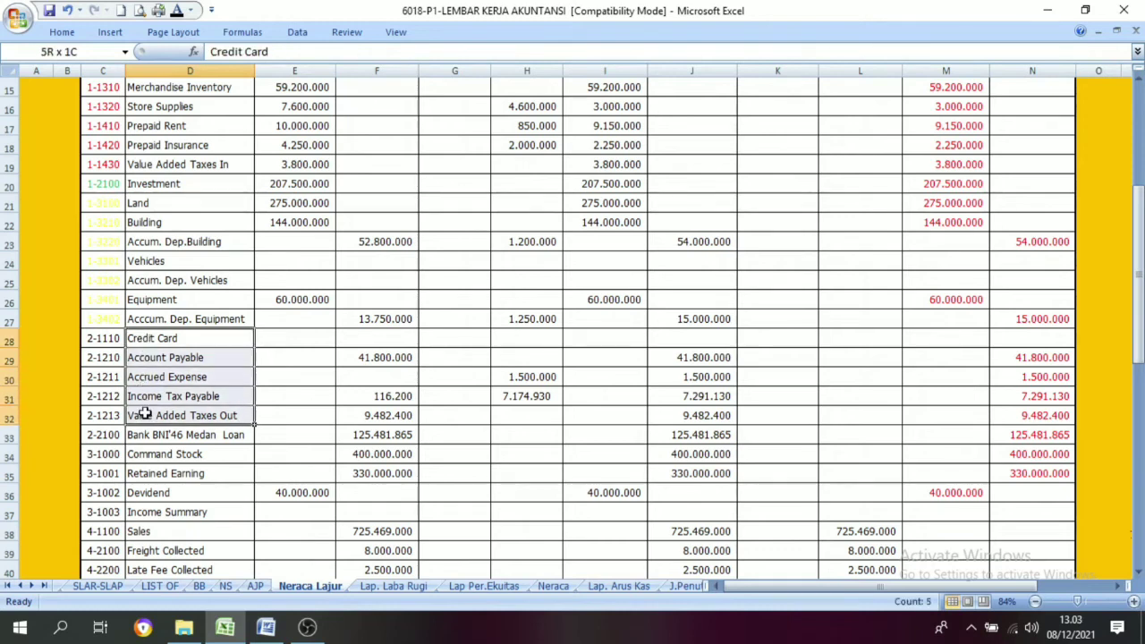
Reveal the current liability account names in H10:H14 of Neraca, from Credit Card to Value Added Taxes Out
click(549, 592)
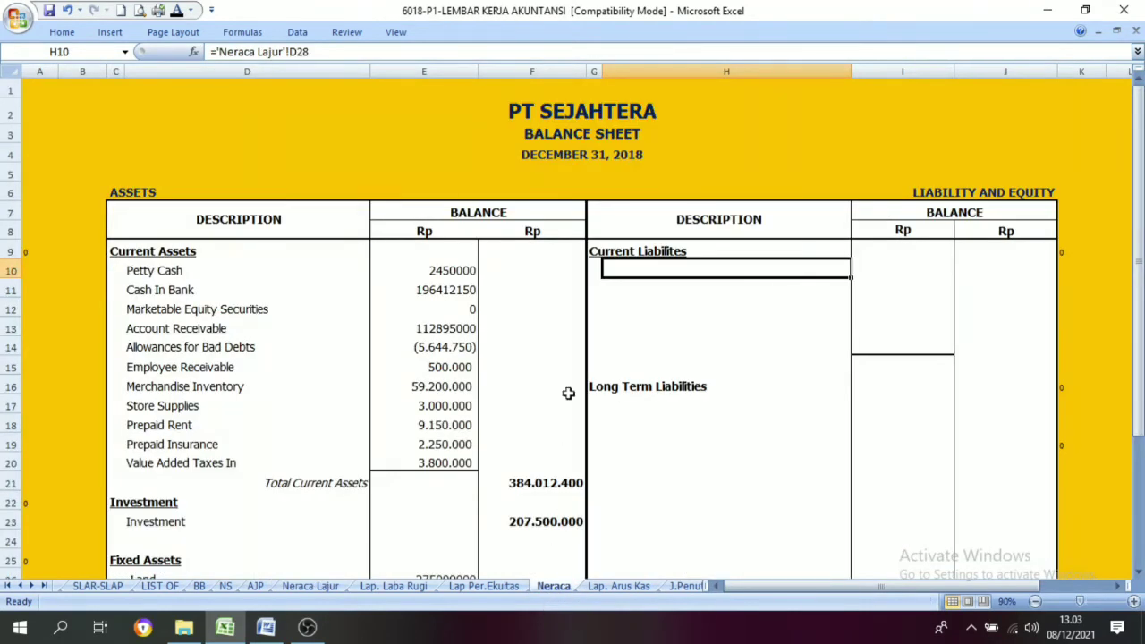
drag(629, 273, 636, 347)
click(177, 10)
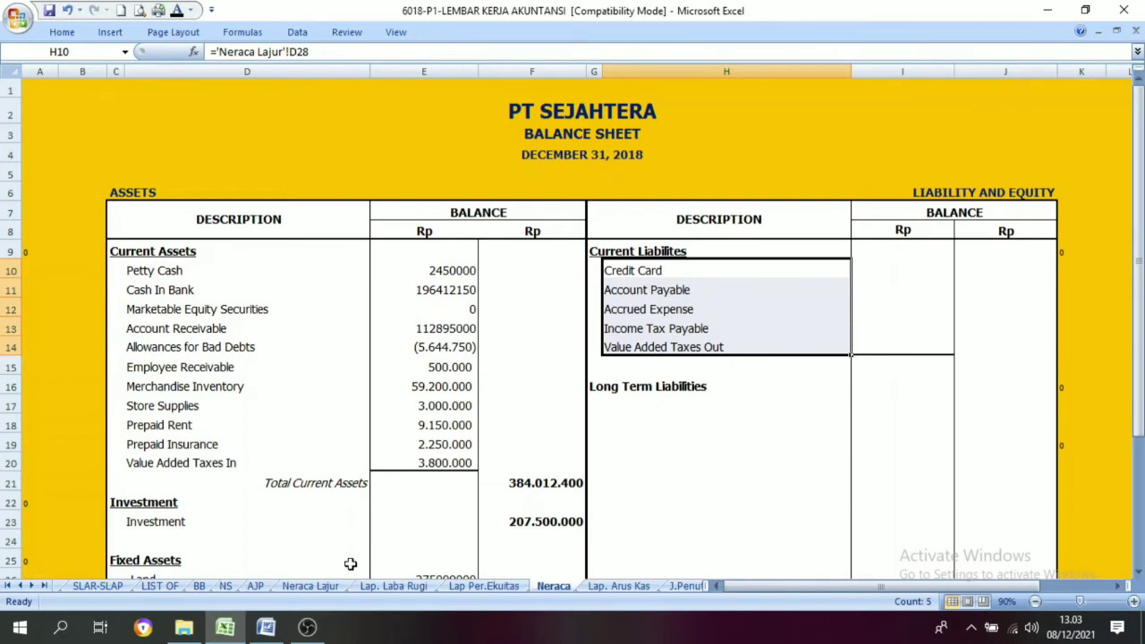
Check the current liability balances N28:N32 in Neraca Lajur and reveal the linked amounts in I10:I14 of Neraca
click(319, 584)
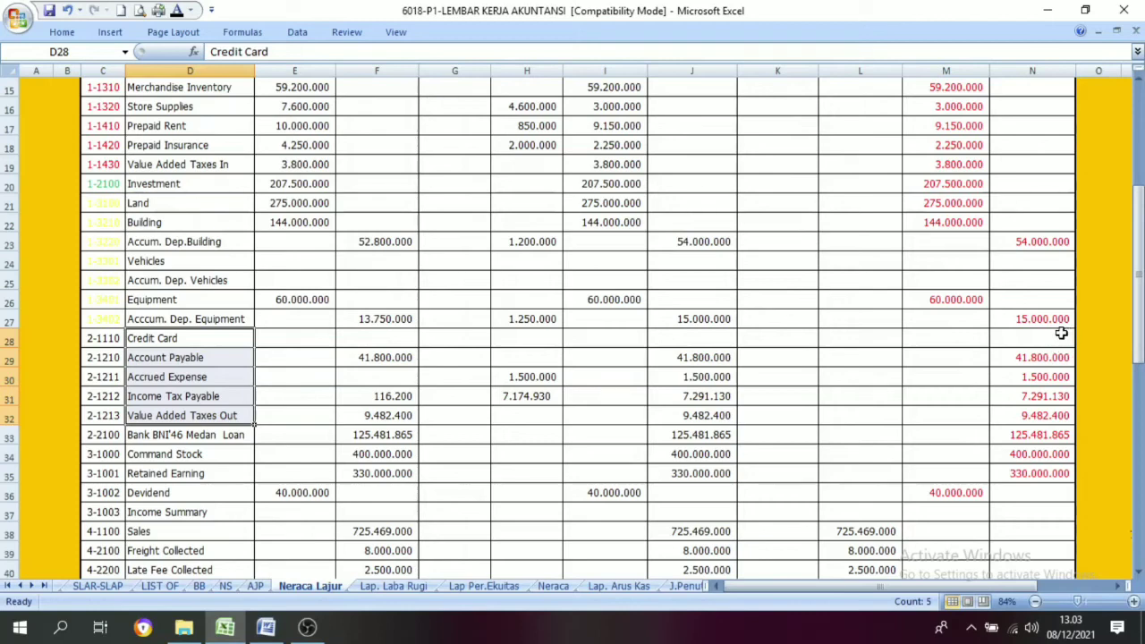
drag(1042, 342, 1043, 425)
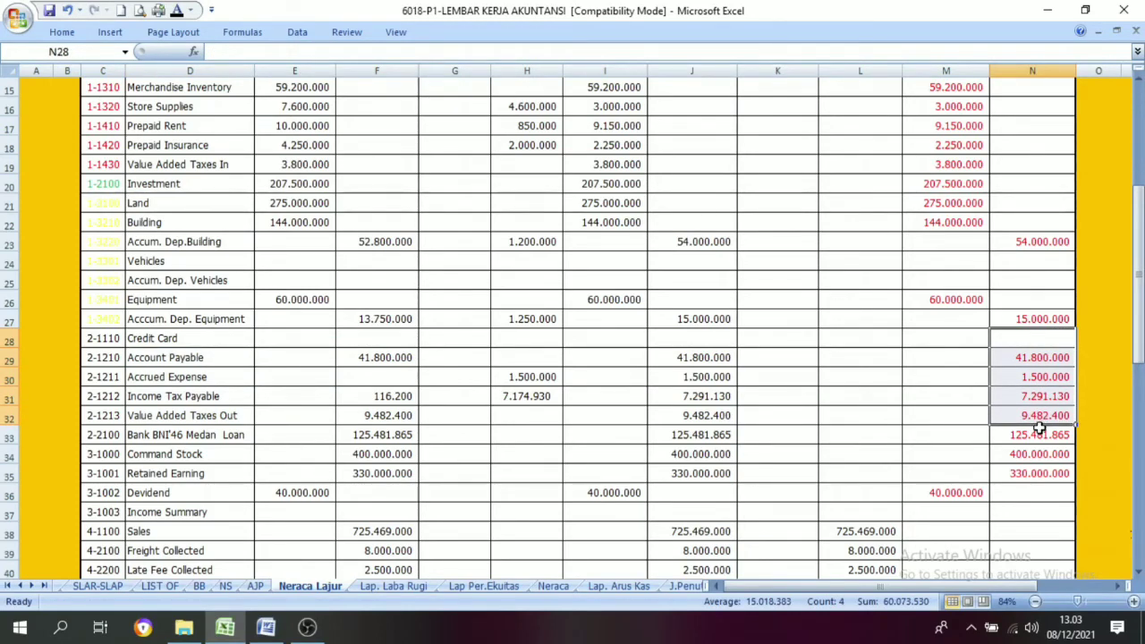
click(551, 586)
click(912, 268)
key(ctrl+v)
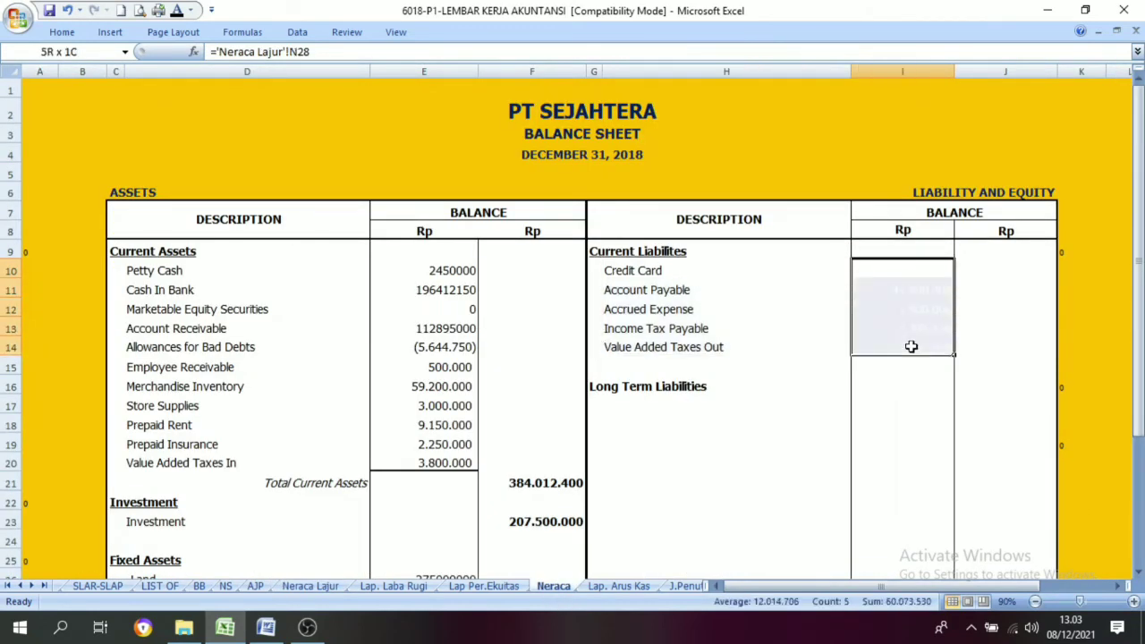
click(870, 417)
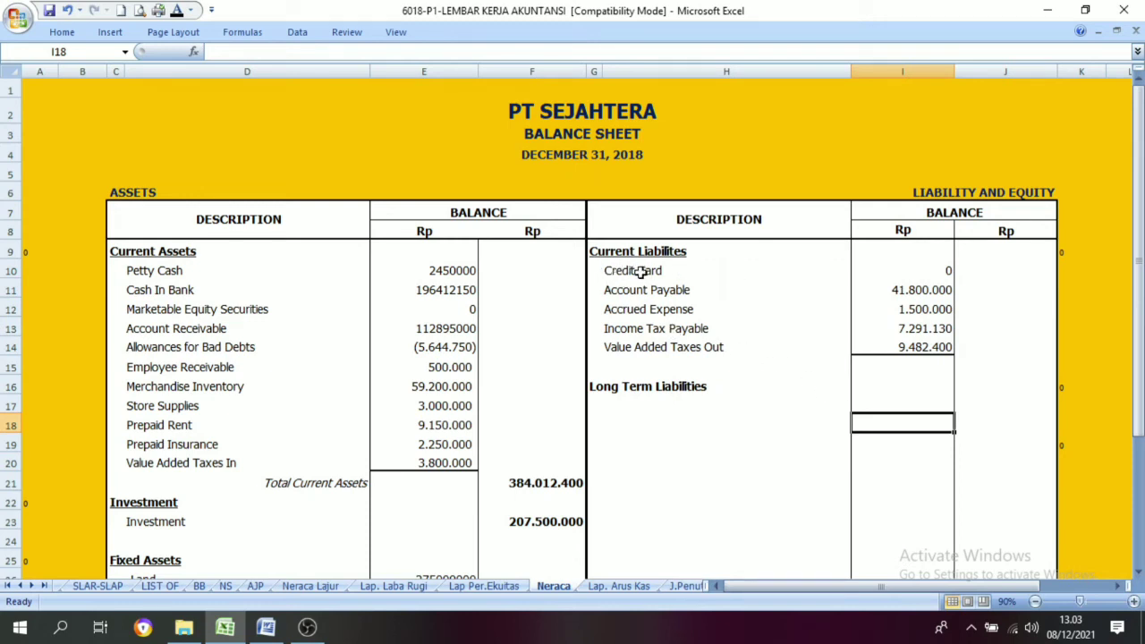
drag(639, 273, 895, 349)
click(925, 409)
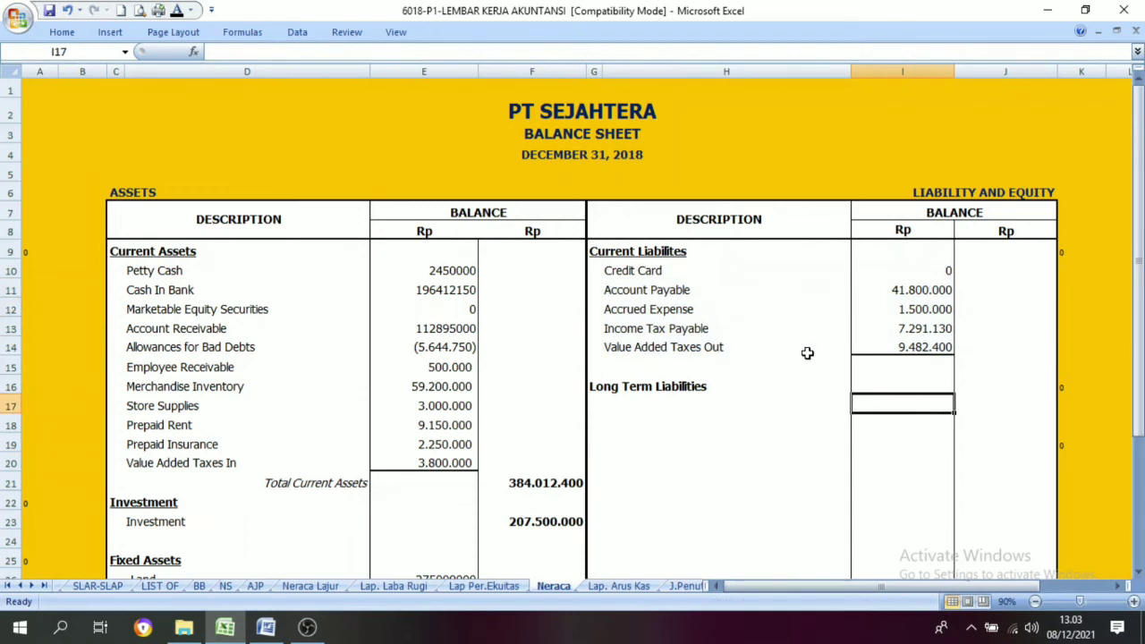
Reveal the current liabilities total in J15, the sum of I10:I14, with the Automatic font colour
click(1005, 363)
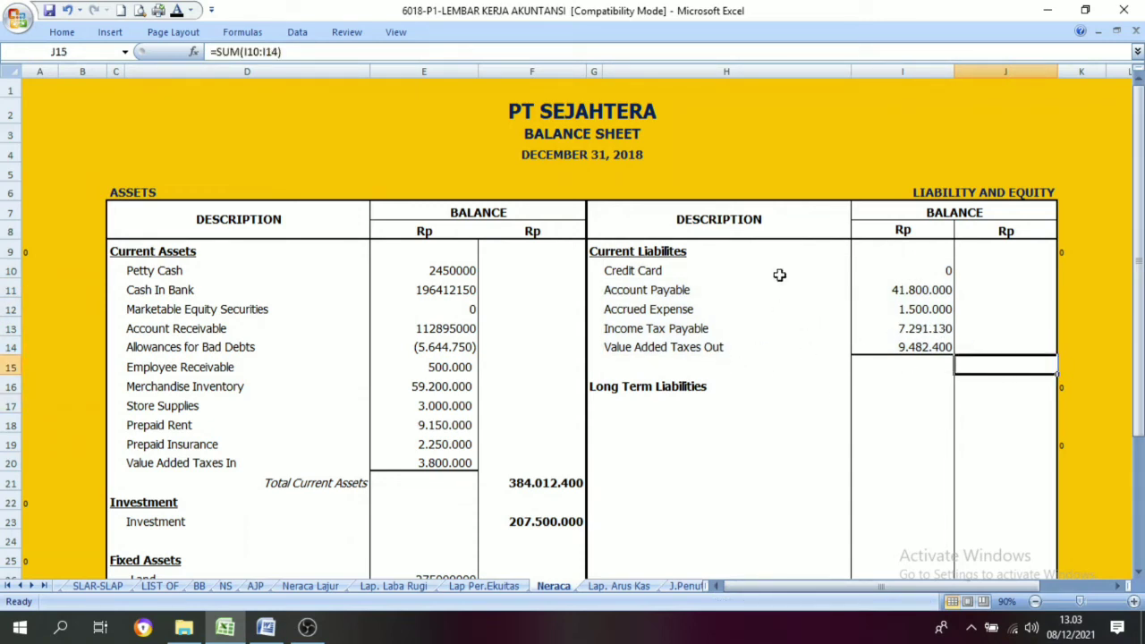
click(176, 10)
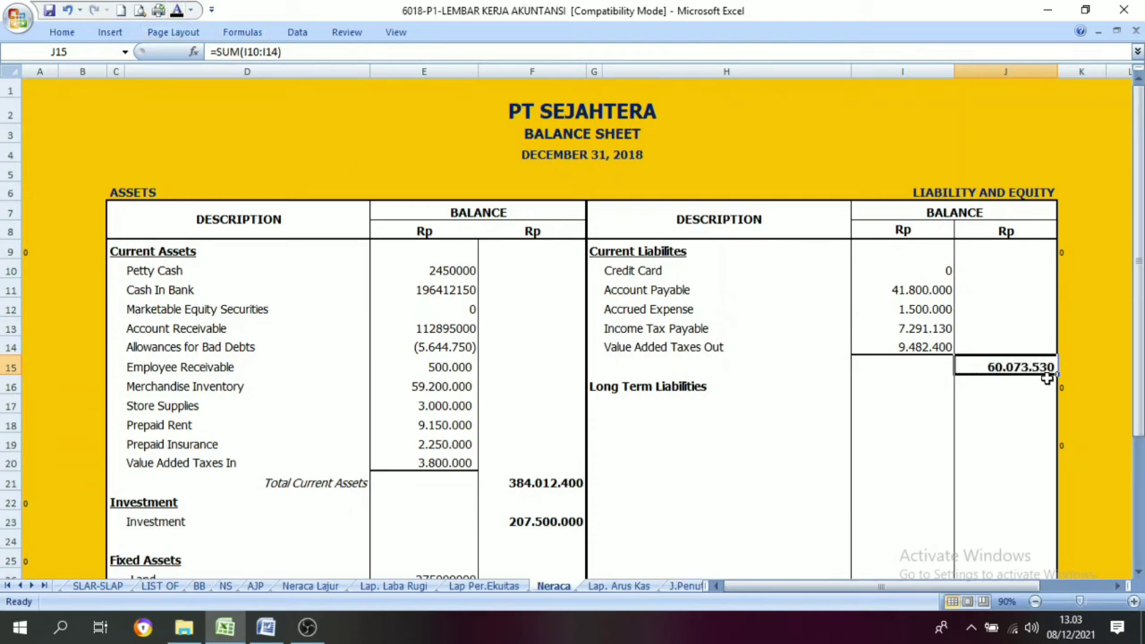
click(807, 369)
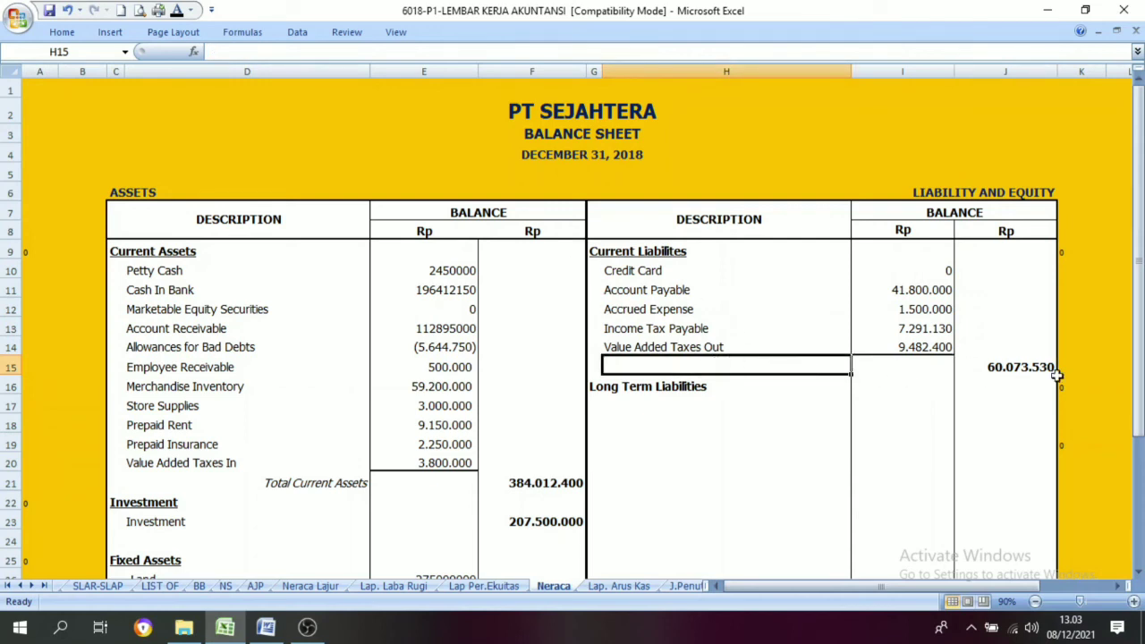
click(1025, 369)
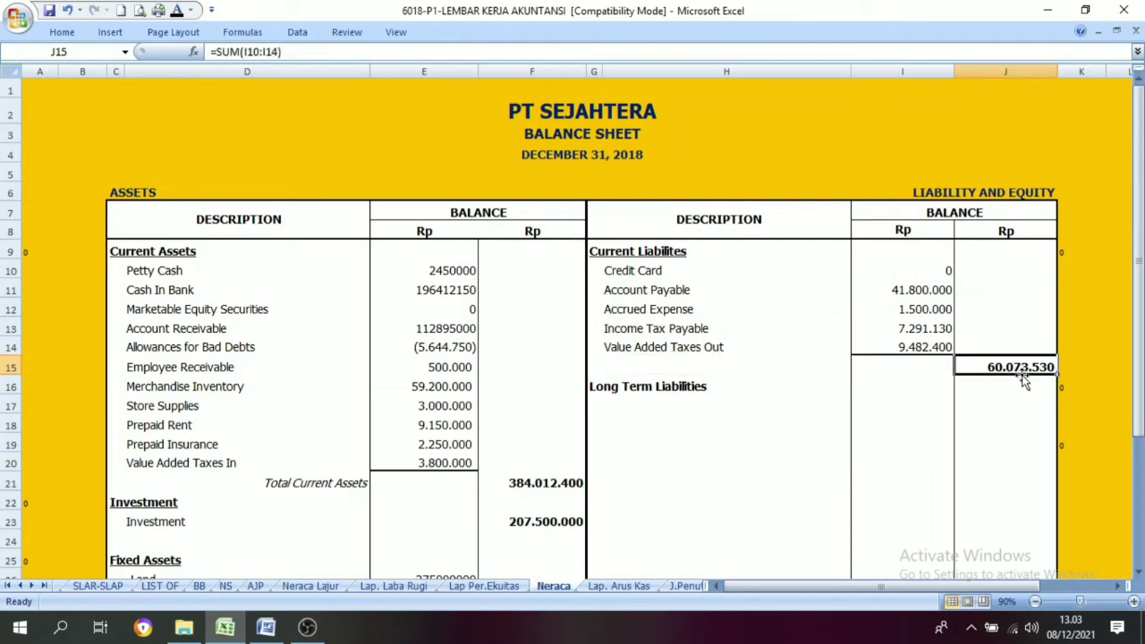
Check the Bank BNI'46 Medan Loan row 33 in Neraca Lajur and reveal its linked name in H17 of Neraca in black font
click(617, 388)
drag(587, 387, 575, 388)
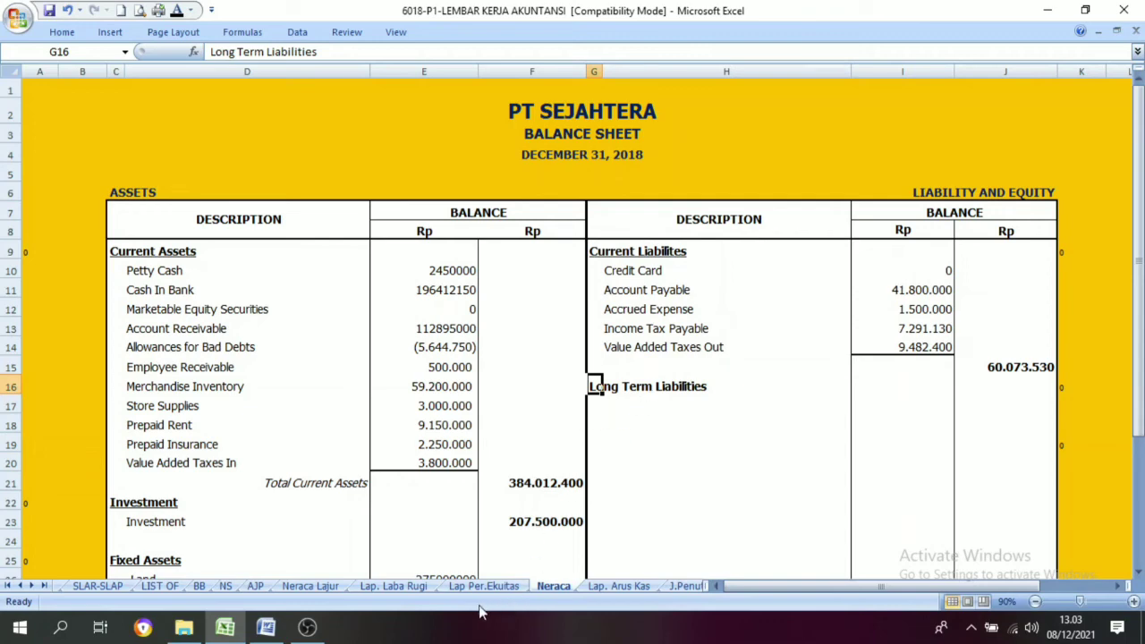
click(302, 590)
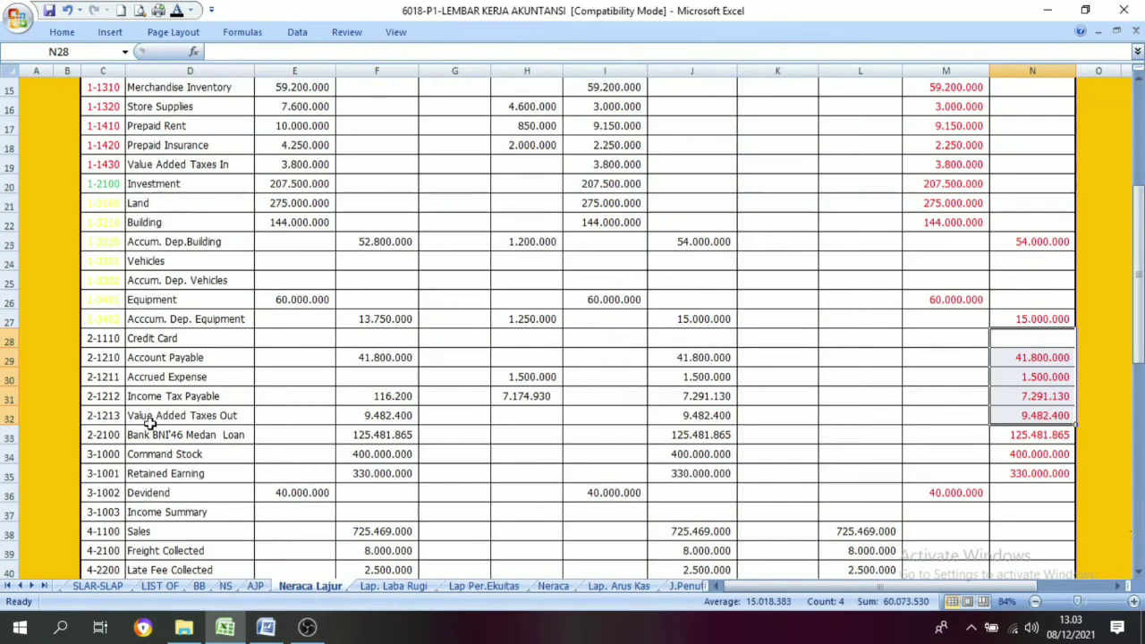
drag(125, 435, 1036, 436)
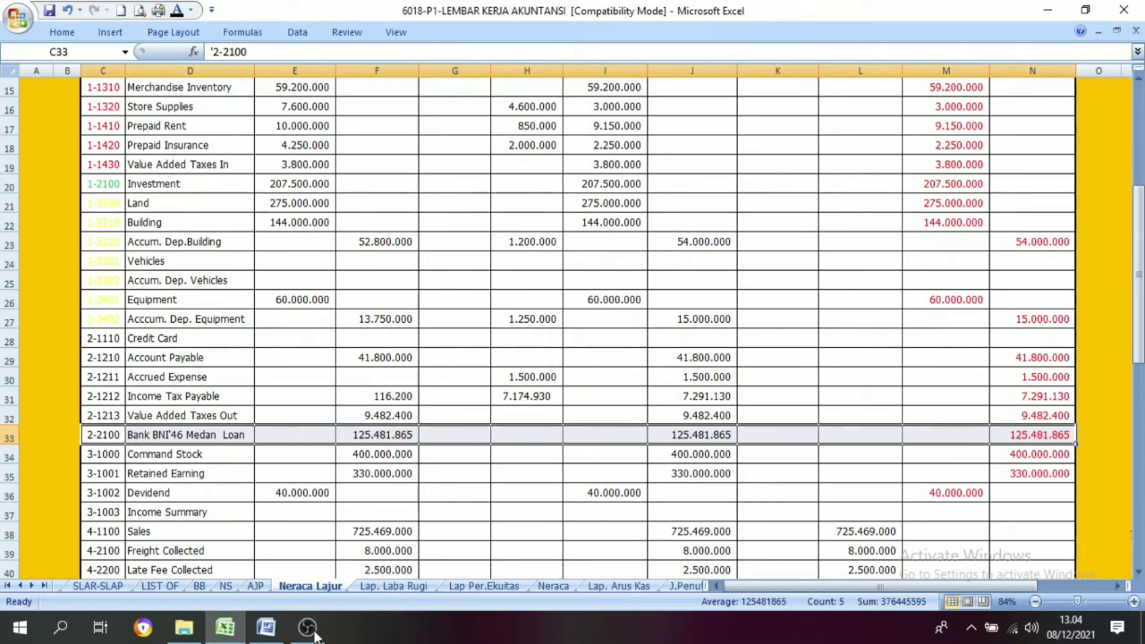
click(553, 586)
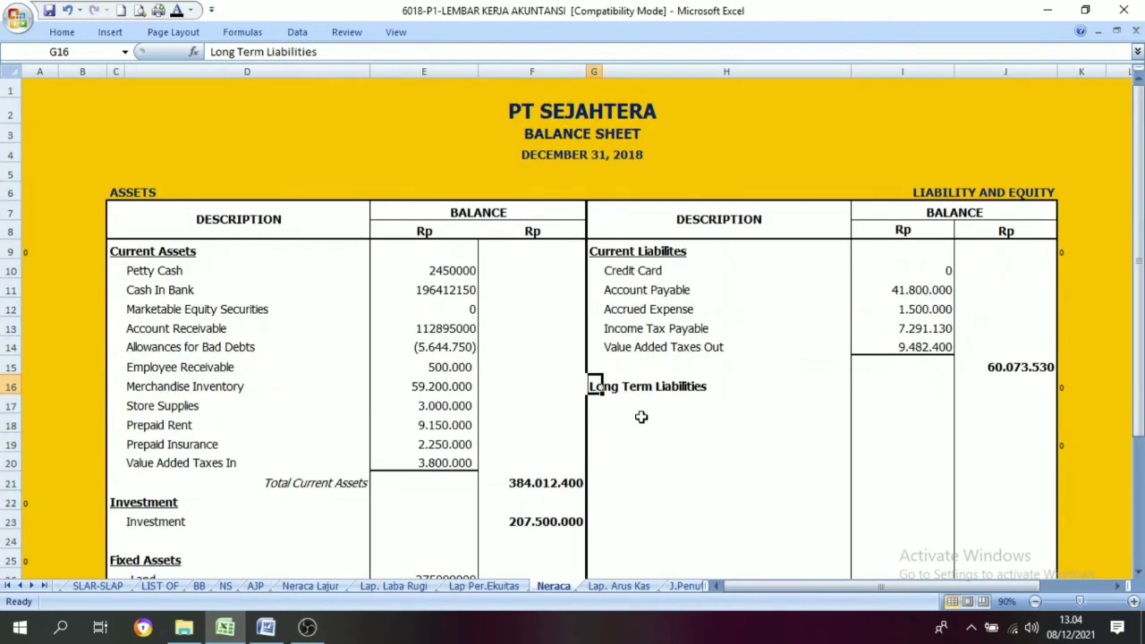
click(614, 403)
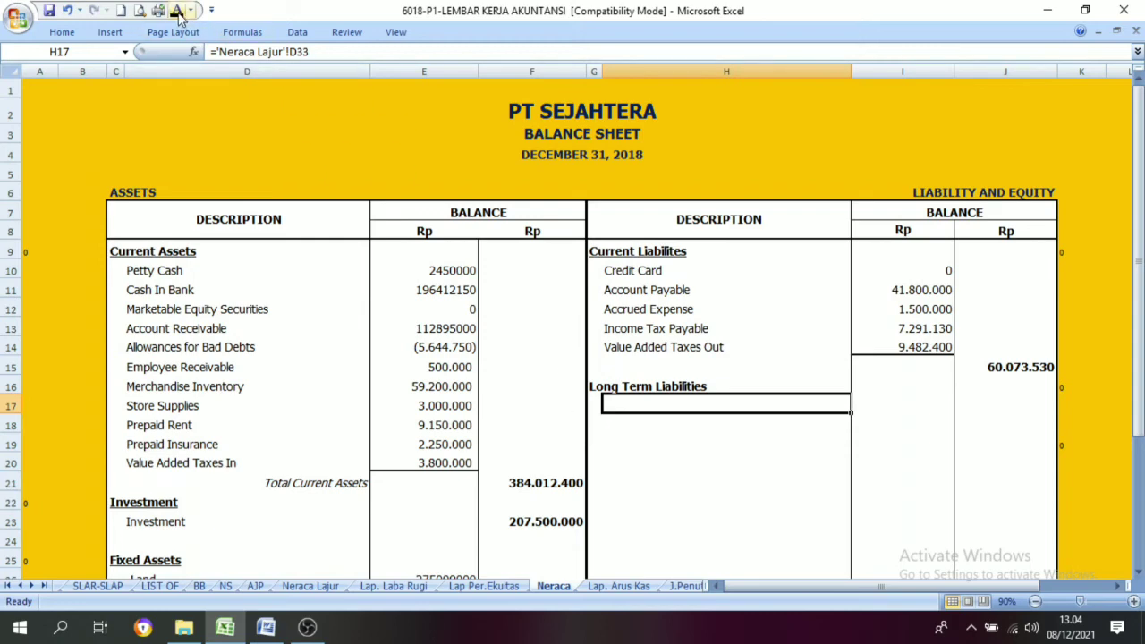
Reveal the long-term loan amount in J17 of Neraca and check it against its source cell N33 in Neraca Lajur
click(1012, 405)
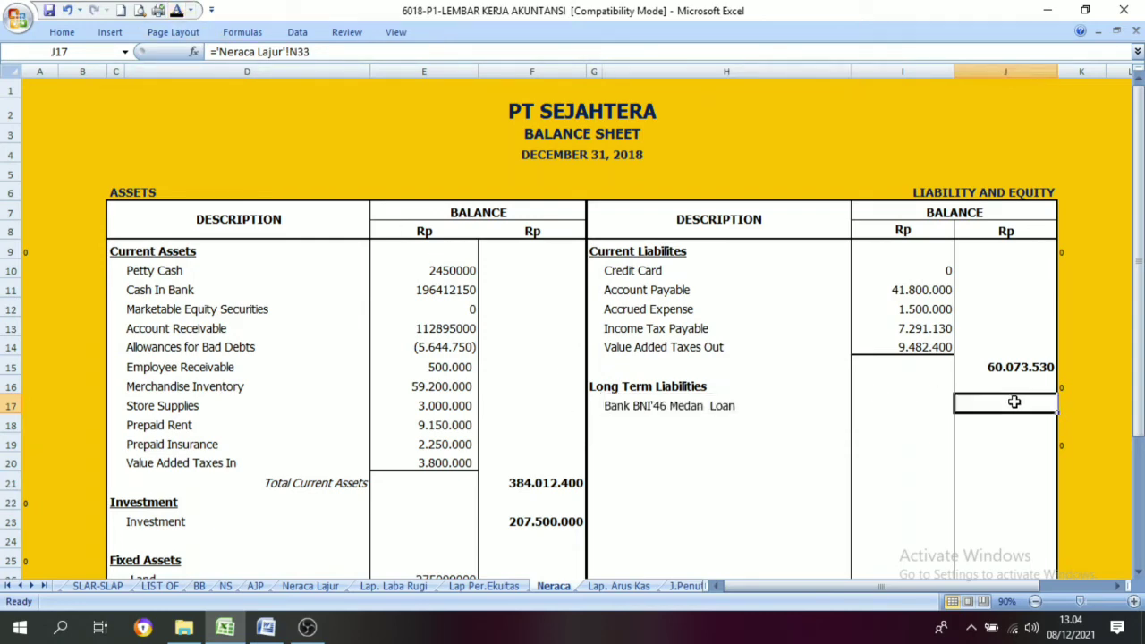
click(310, 586)
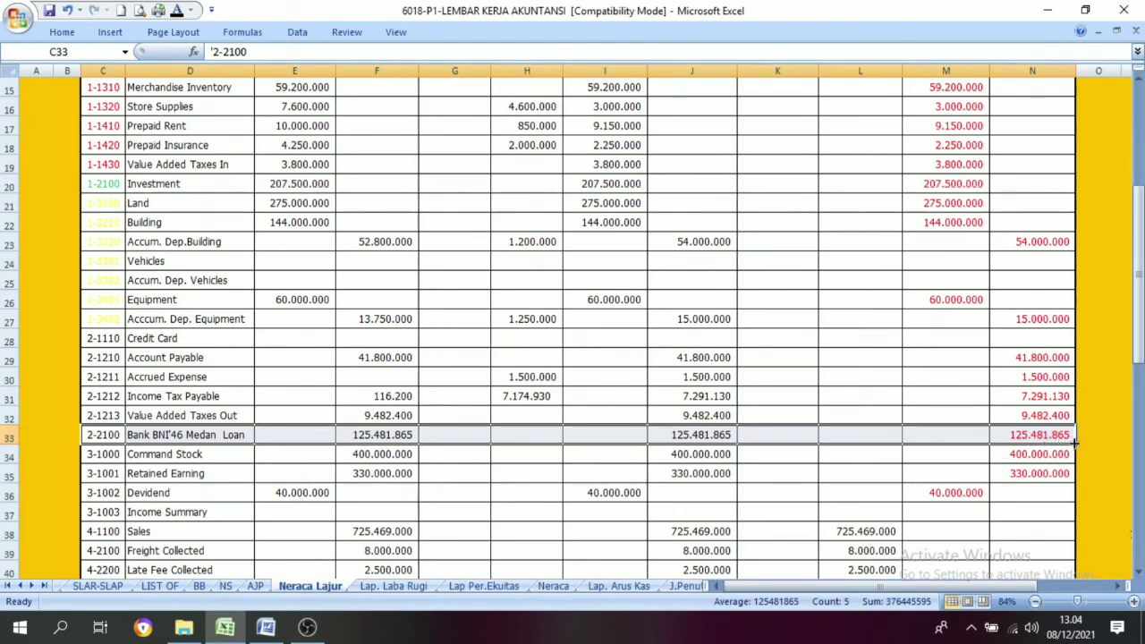
click(551, 589)
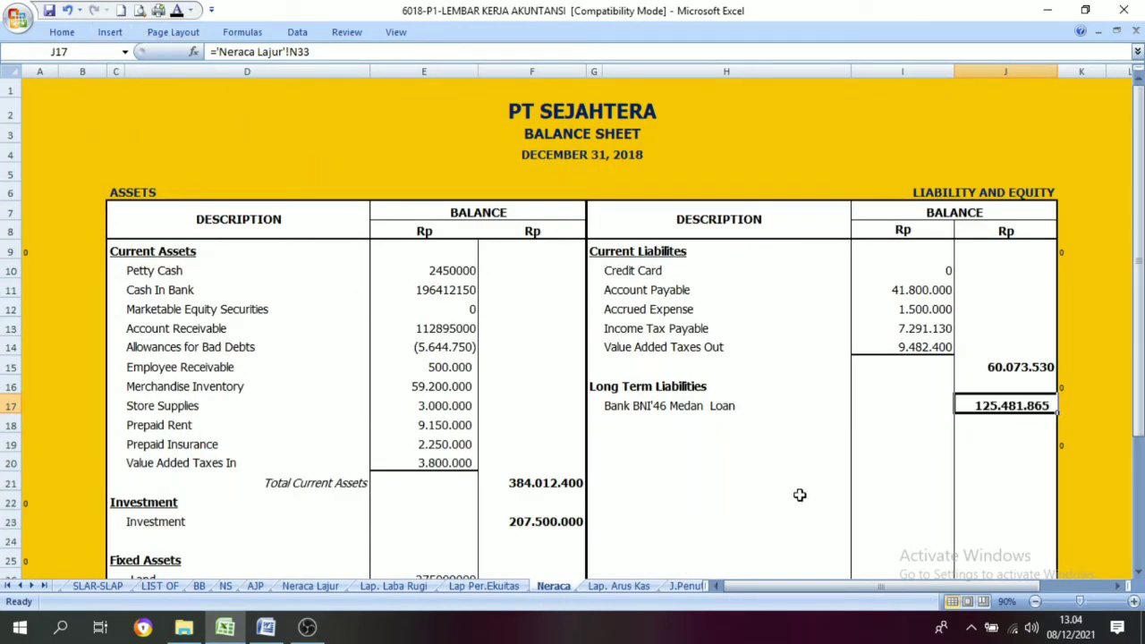
Examine the Investment row 23 on the assets side and the worksheet link behind its amount in F23
click(152, 524)
click(565, 519)
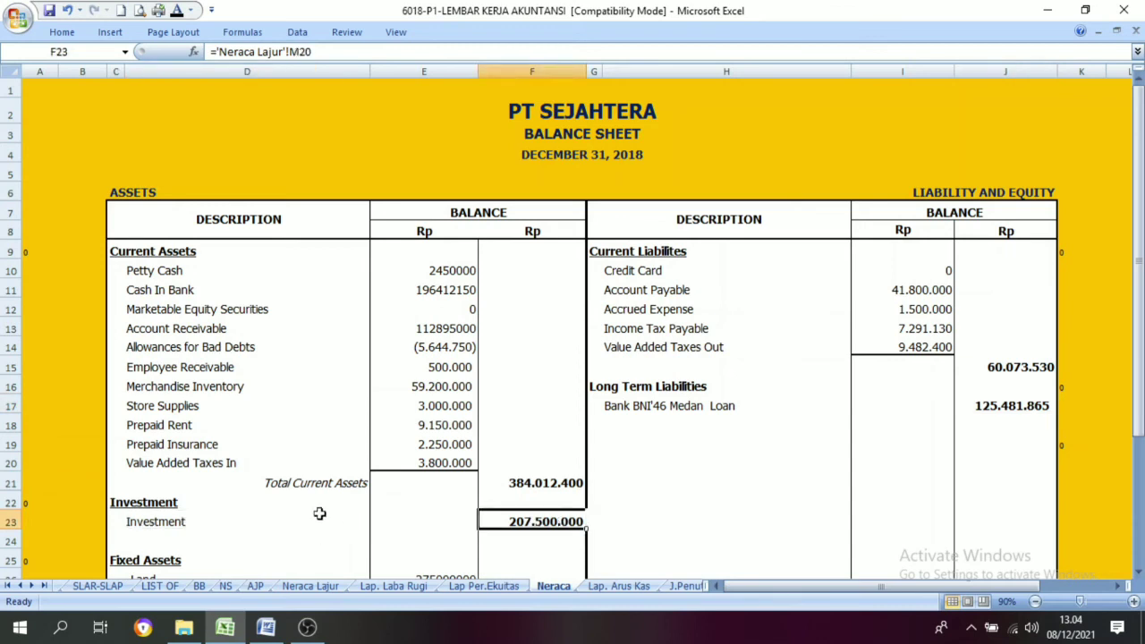
click(327, 519)
click(488, 513)
Reveal the Equity heading in G19 of Neraca by giving it the black font colour
click(606, 449)
click(595, 442)
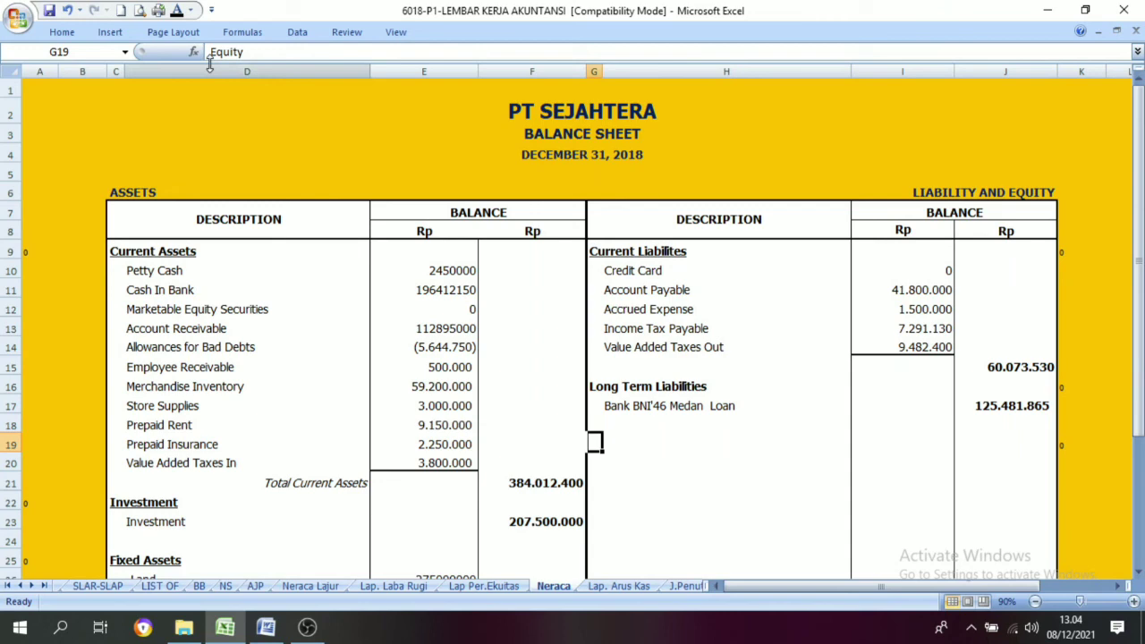
click(178, 12)
click(649, 479)
click(600, 450)
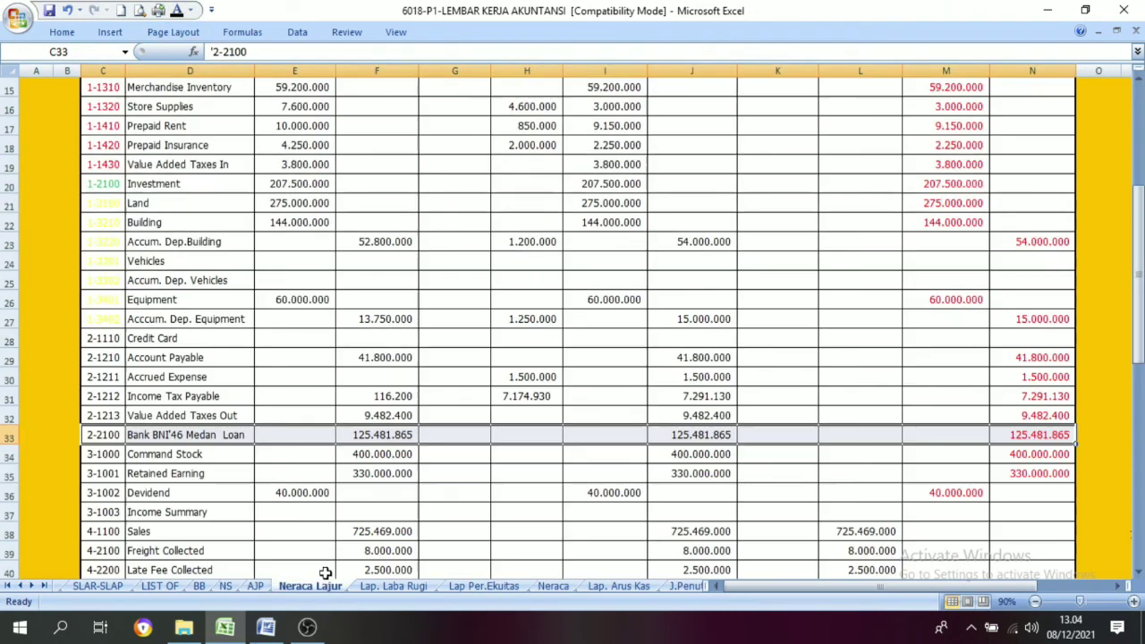
Examine the equity balances M34:N36 in Neraca Lajur, the income statement, and the ending balance G12 in Lap Per.Ekuitas
click(311, 586)
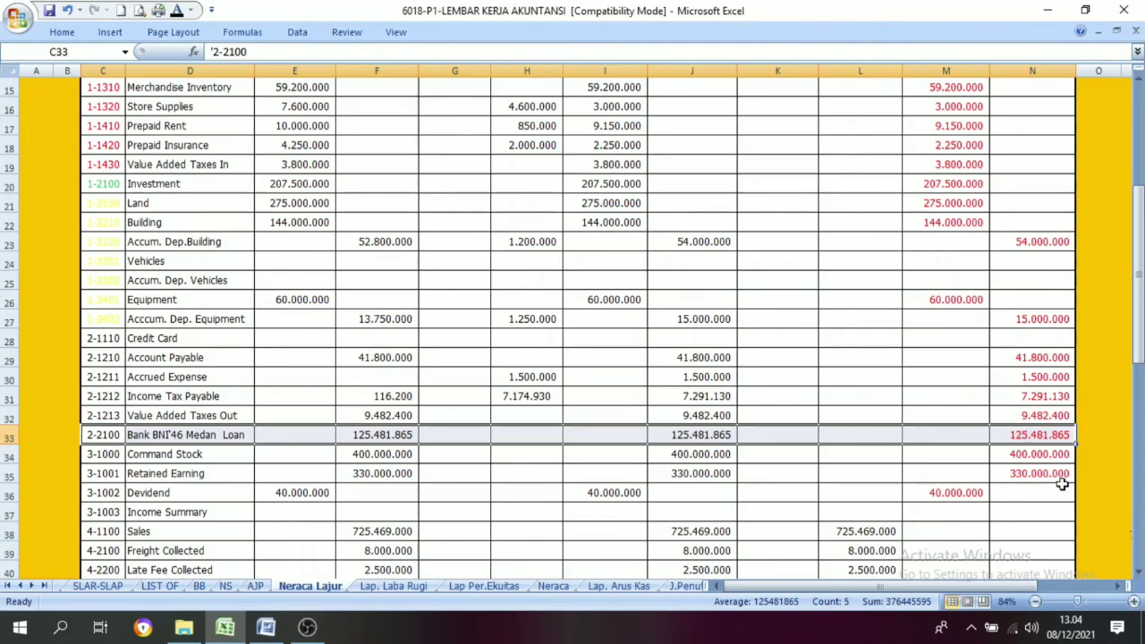
drag(1027, 454, 1025, 490)
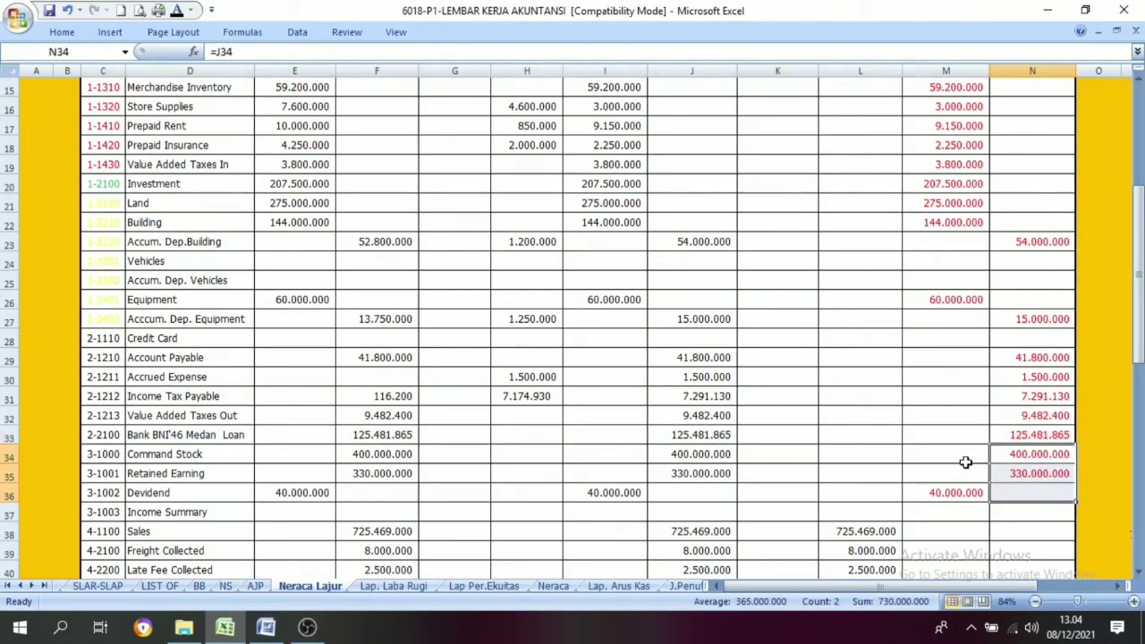
drag(965, 463, 1017, 493)
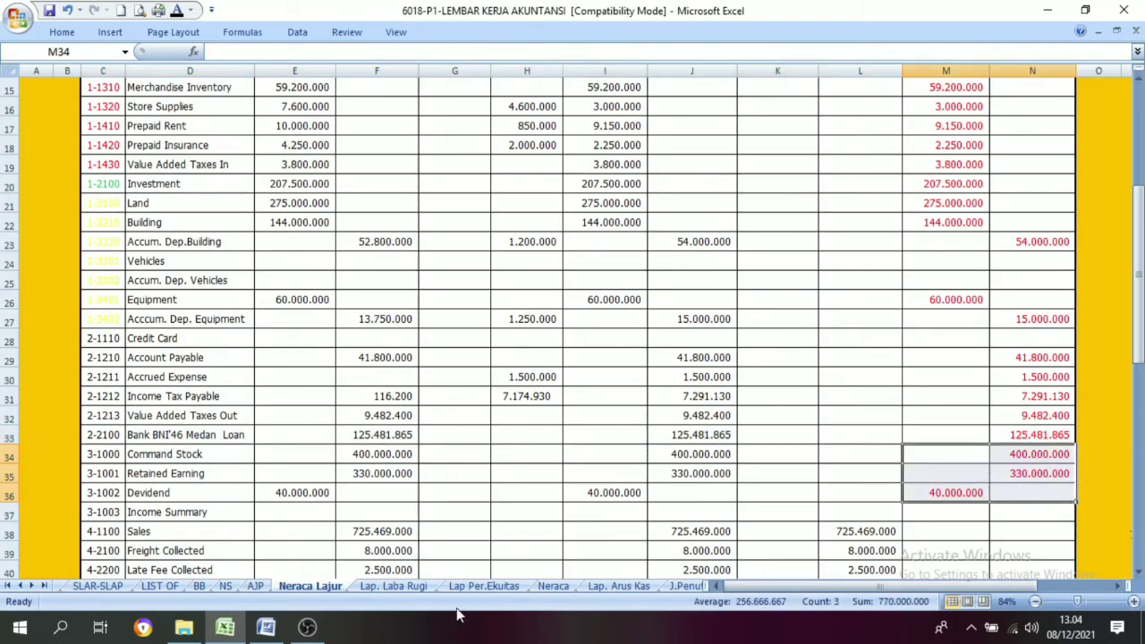
click(418, 586)
scroll(551, 484, down, 2)
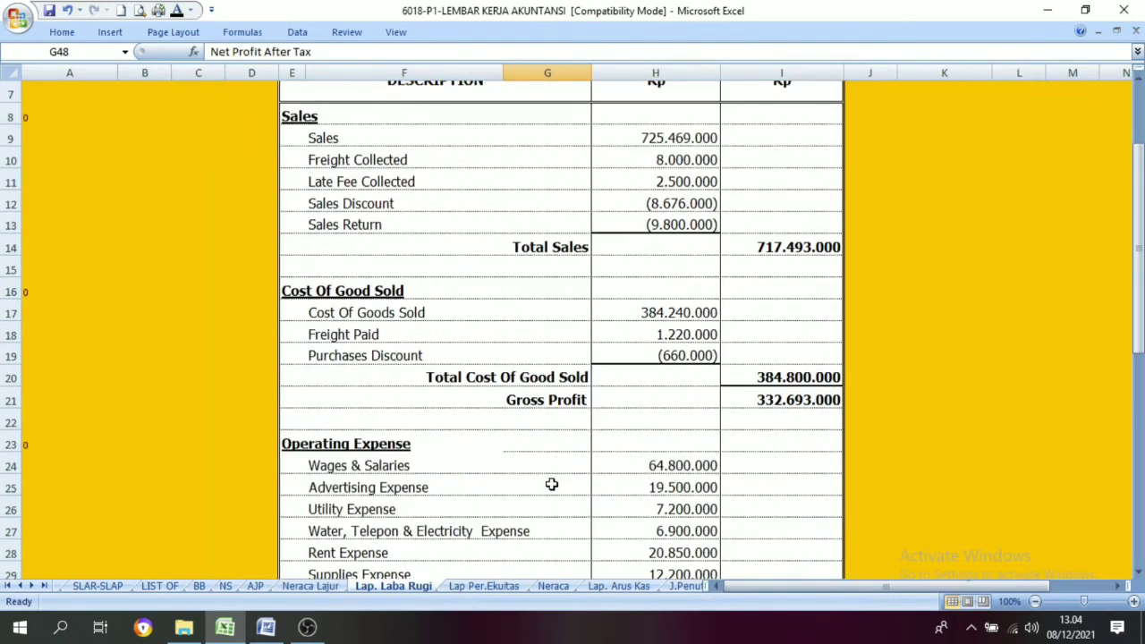
click(472, 586)
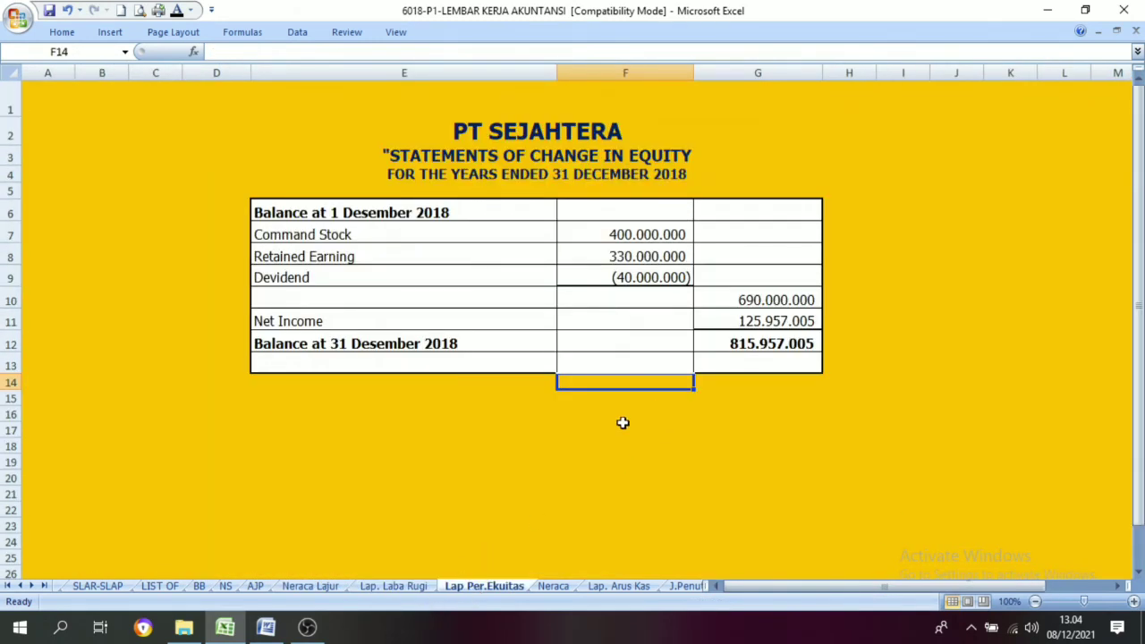
click(801, 347)
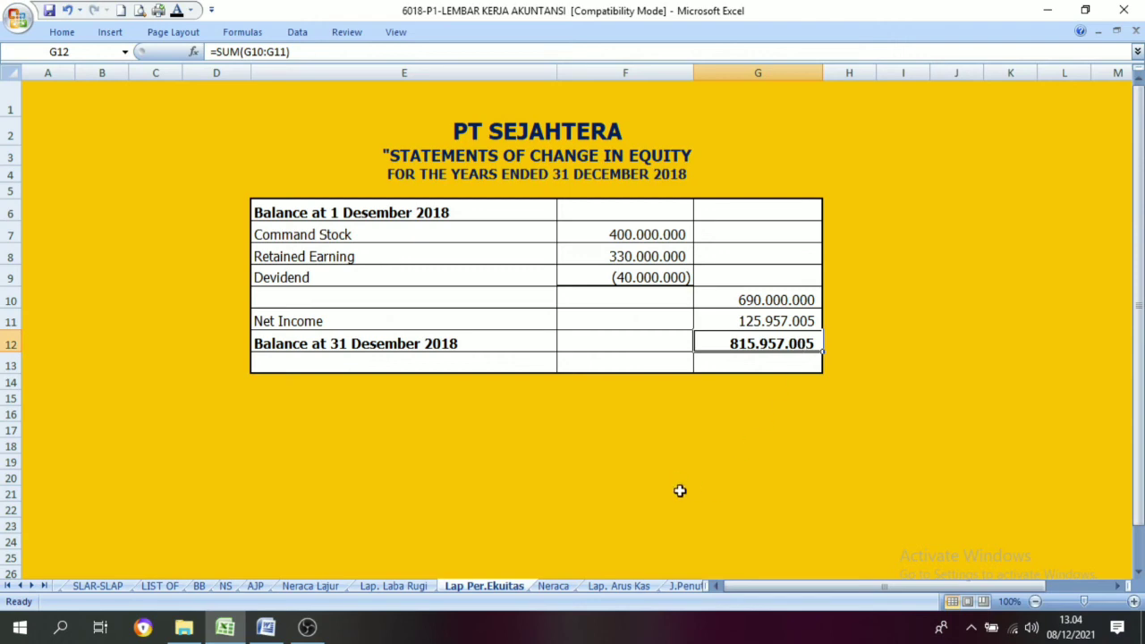
Compare the equity label link in H20 of Neraca with row 12 of Lap Per.Ekuitas and the equity rows of Neraca Lajur
click(552, 587)
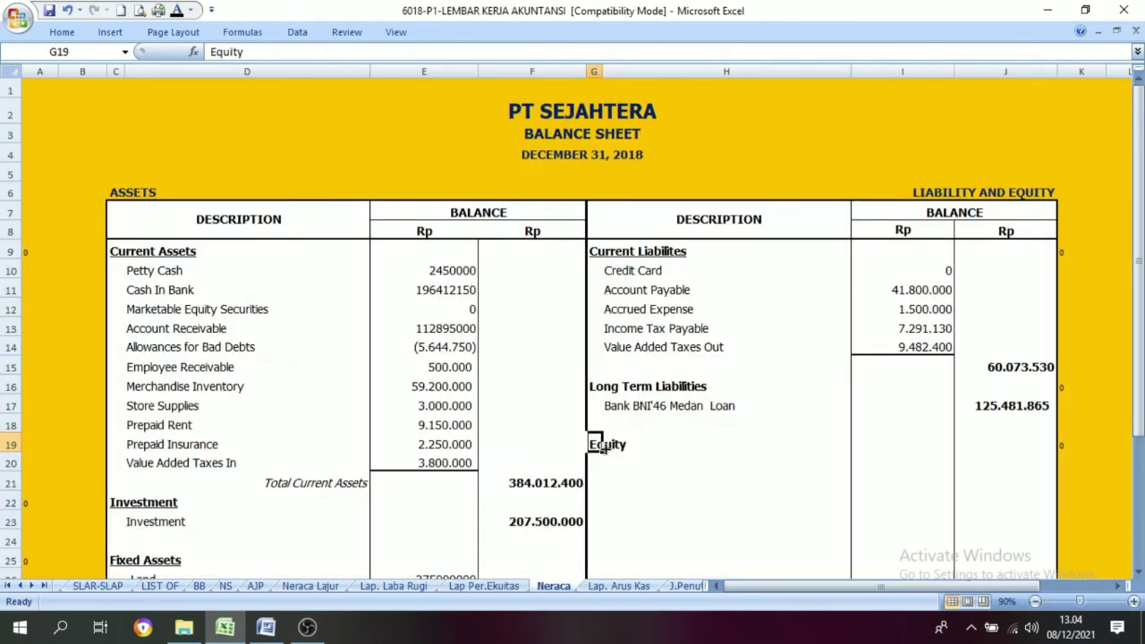
click(652, 445)
click(597, 444)
click(619, 463)
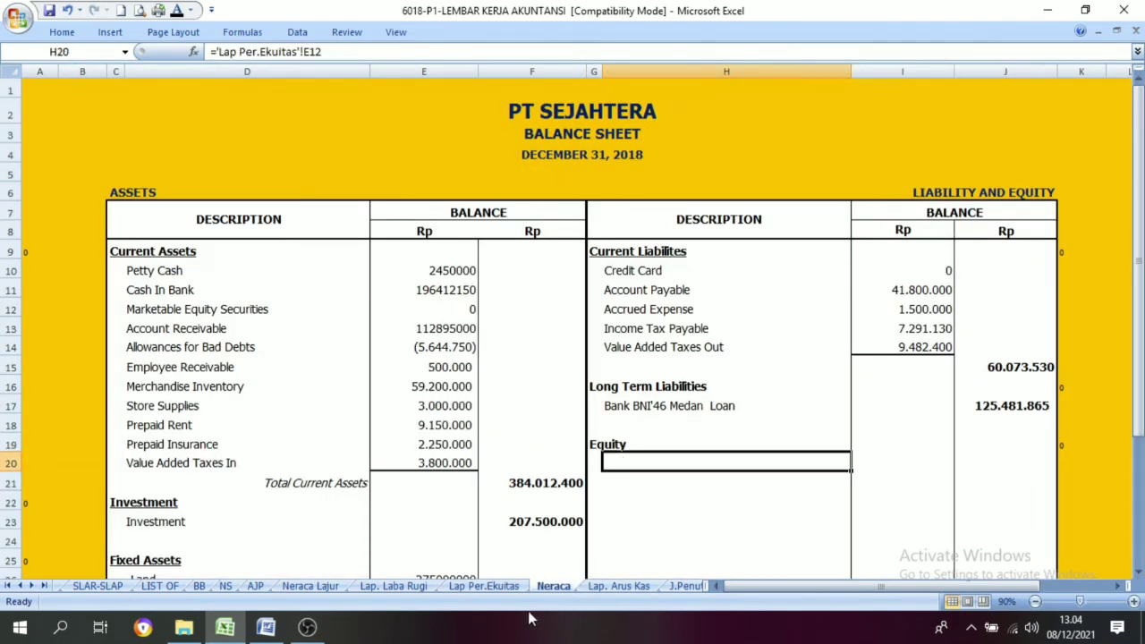
click(483, 587)
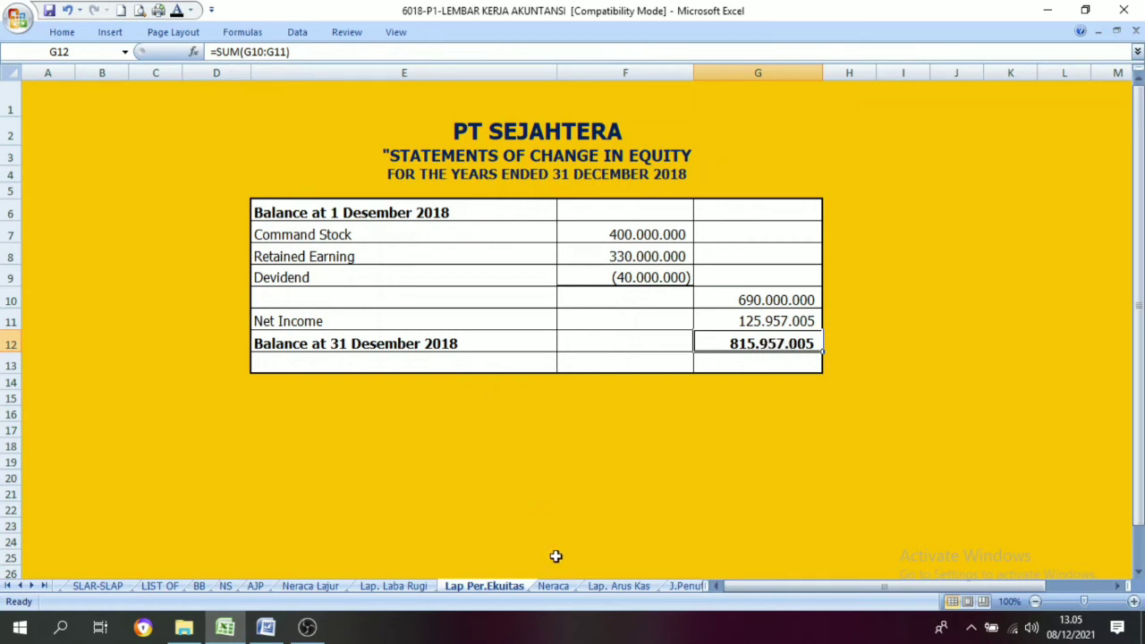
click(554, 588)
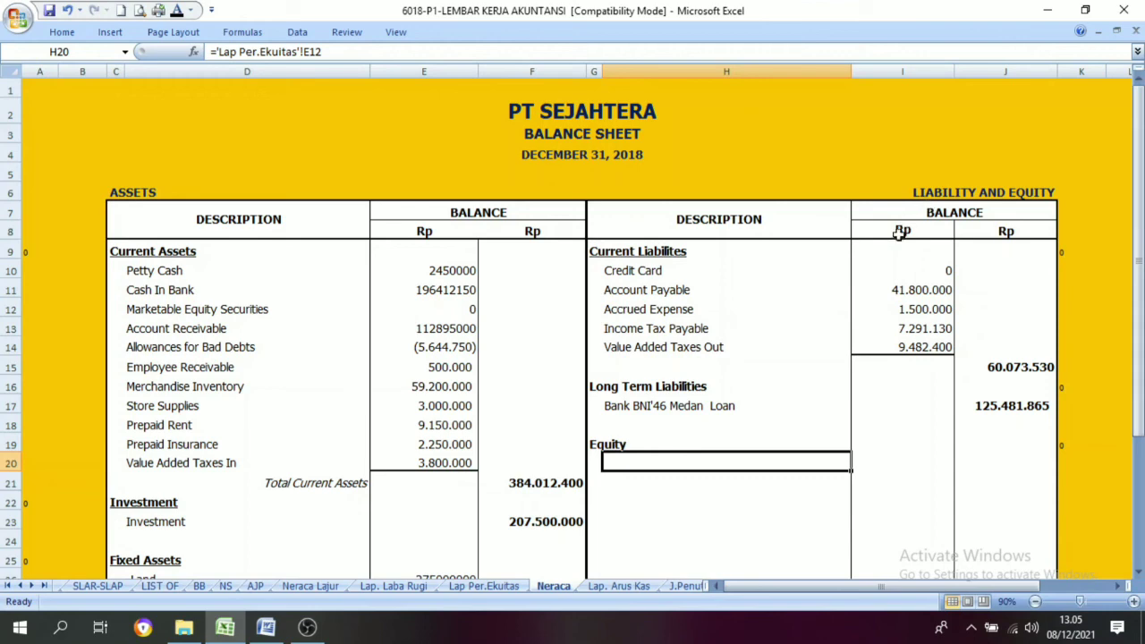
click(598, 464)
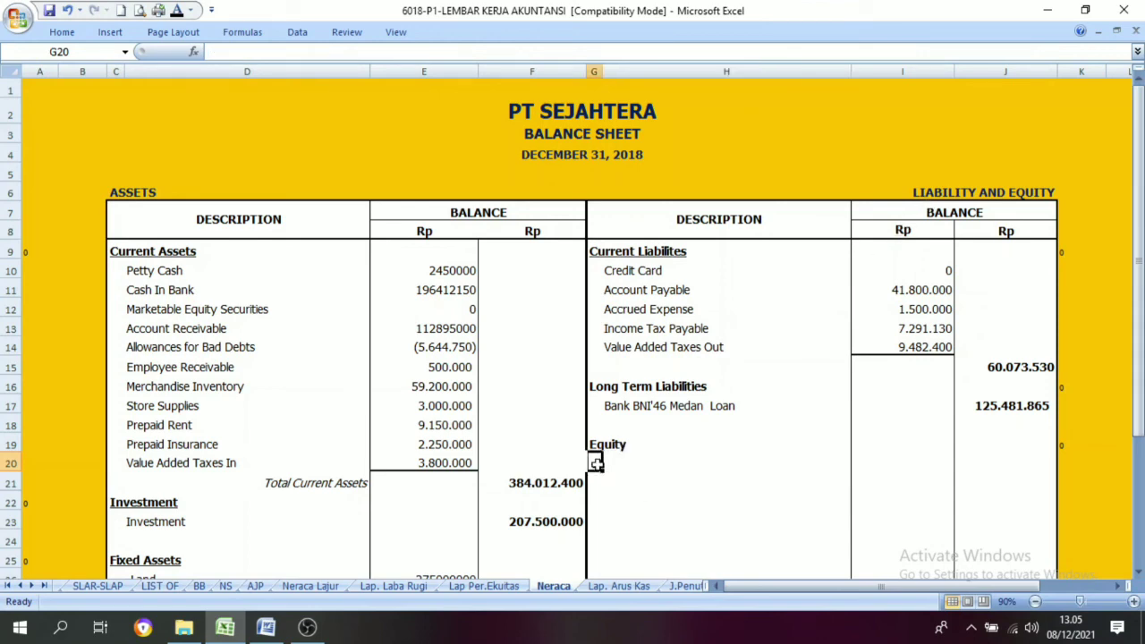
click(299, 586)
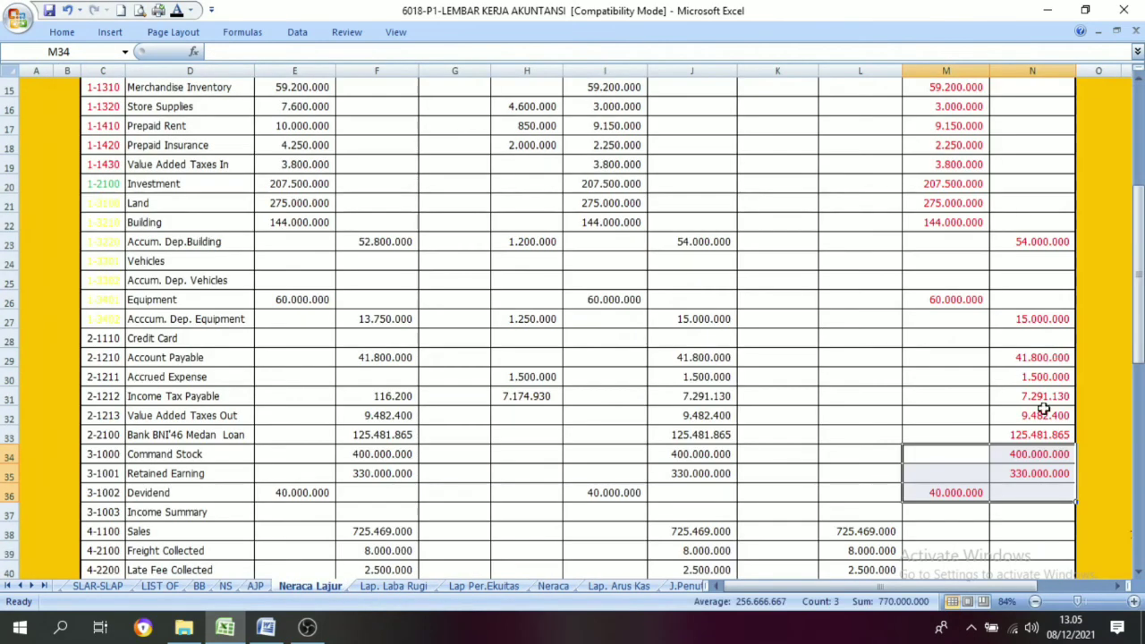
click(554, 587)
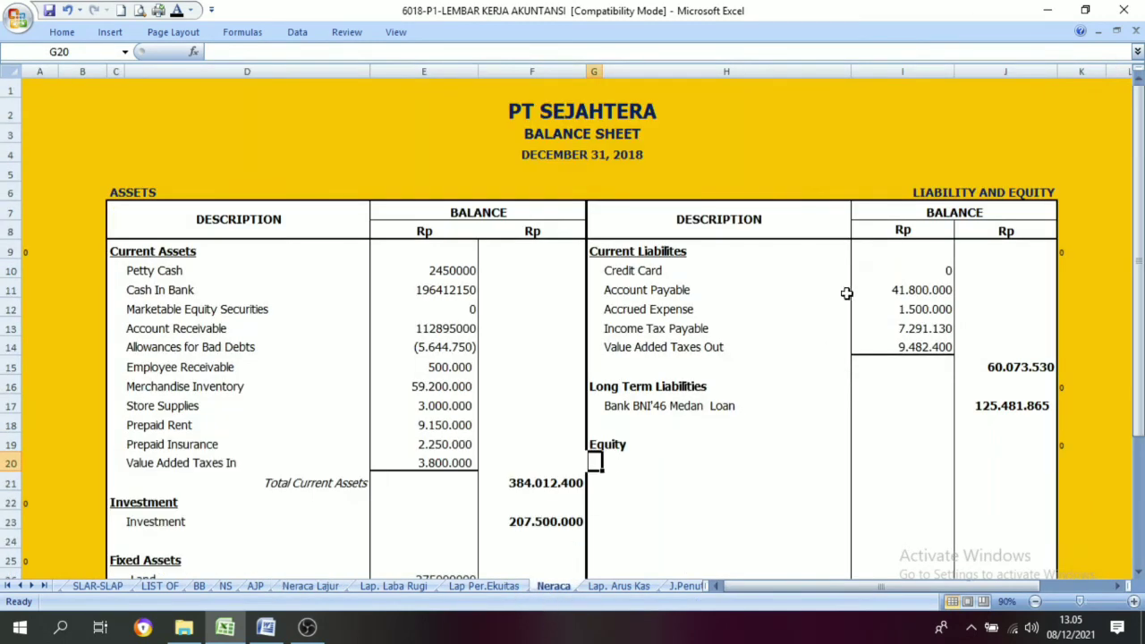
Reveal the Balance at 31 Desember 2018 label in H20 of Neraca, linked to E12 of Lap Per.Ekuitas
click(605, 459)
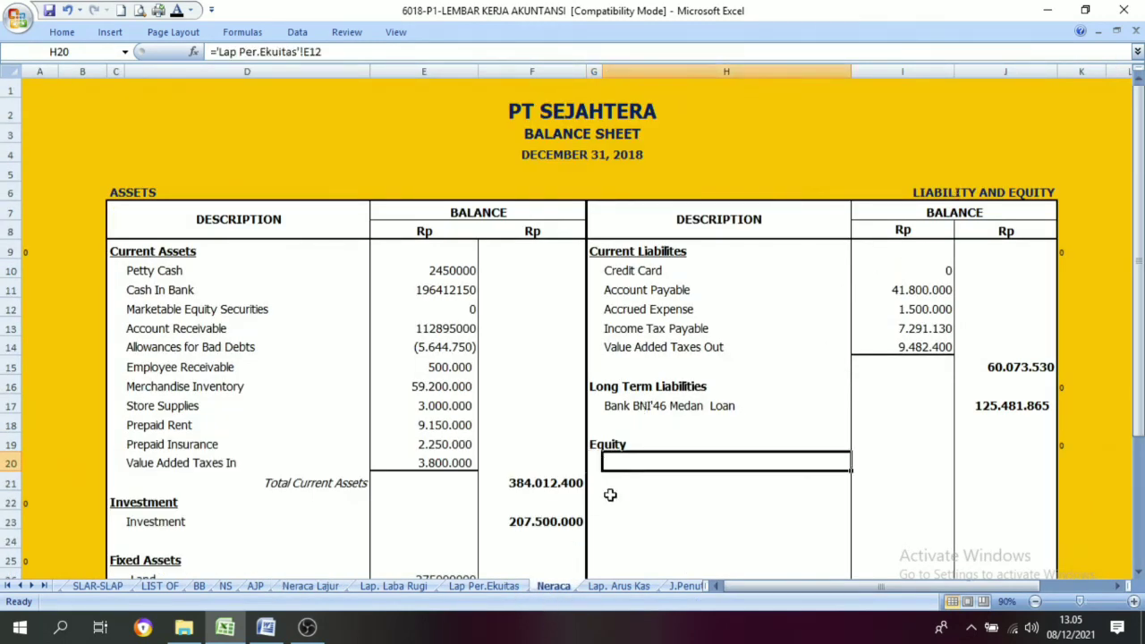
click(468, 587)
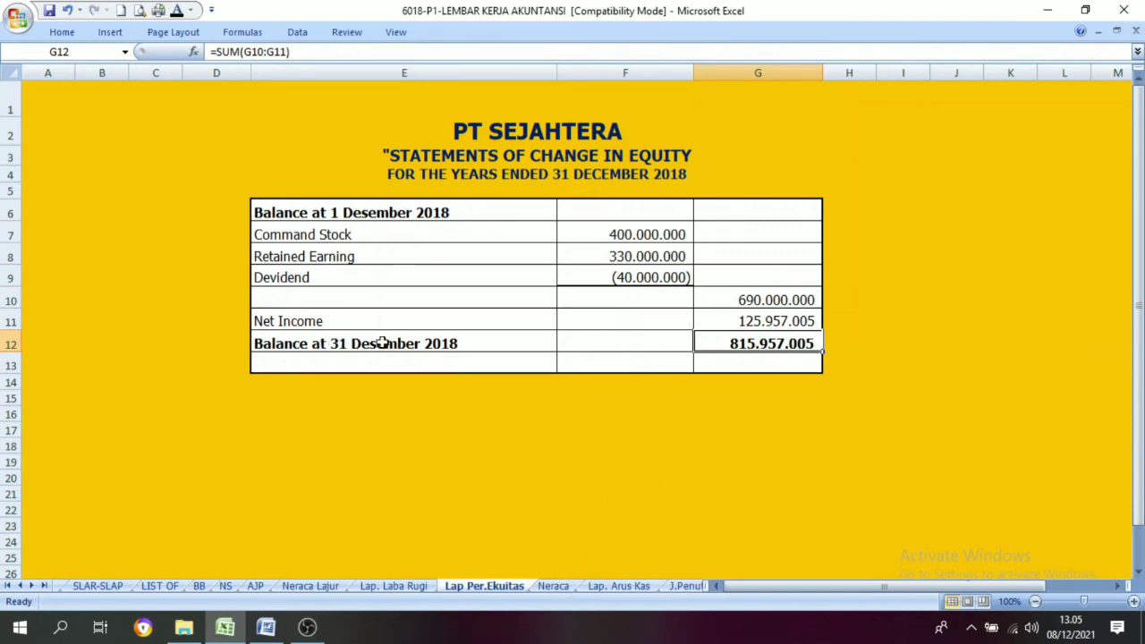
click(545, 581)
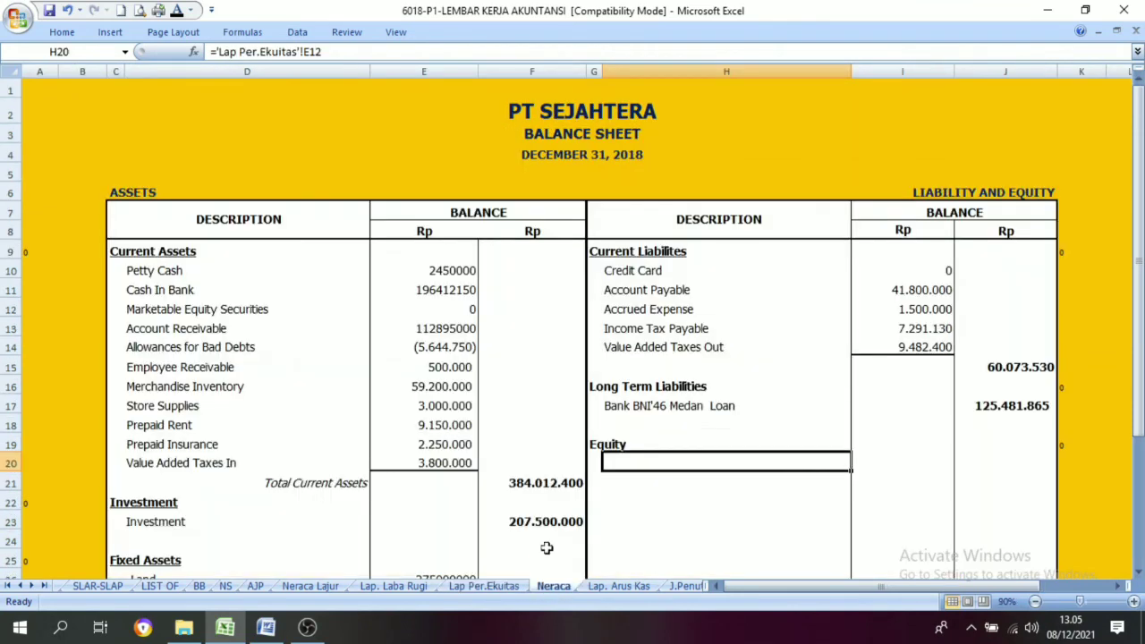
click(178, 14)
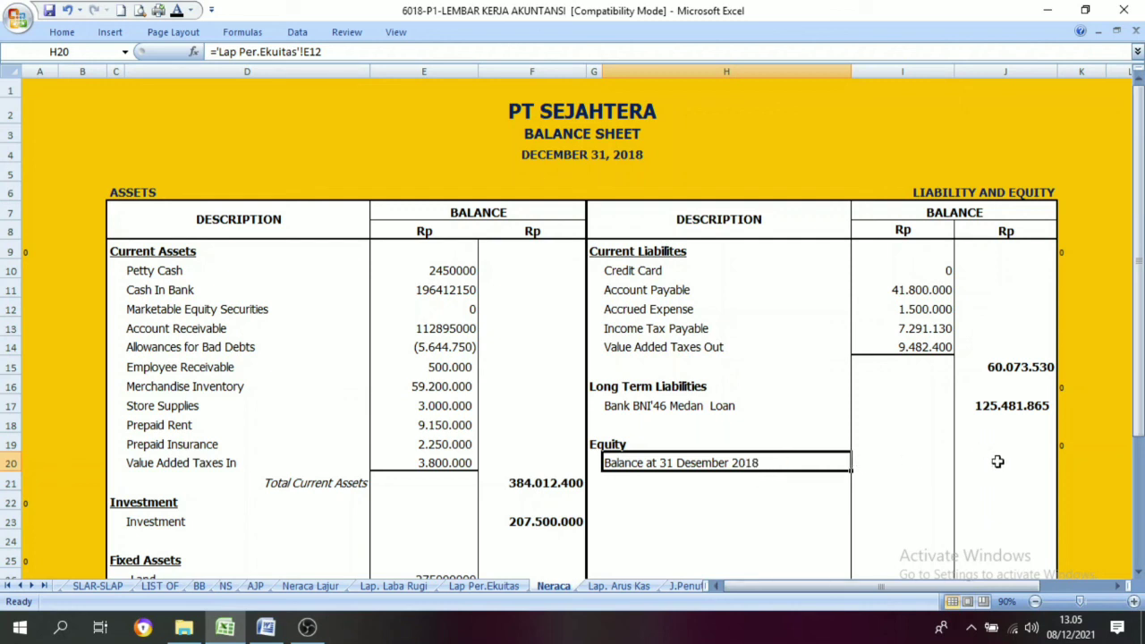
Reveal the ending equity amount in J20 of Neraca and check its source cell G12 in Lap Per.Ekuitas
click(949, 488)
click(483, 586)
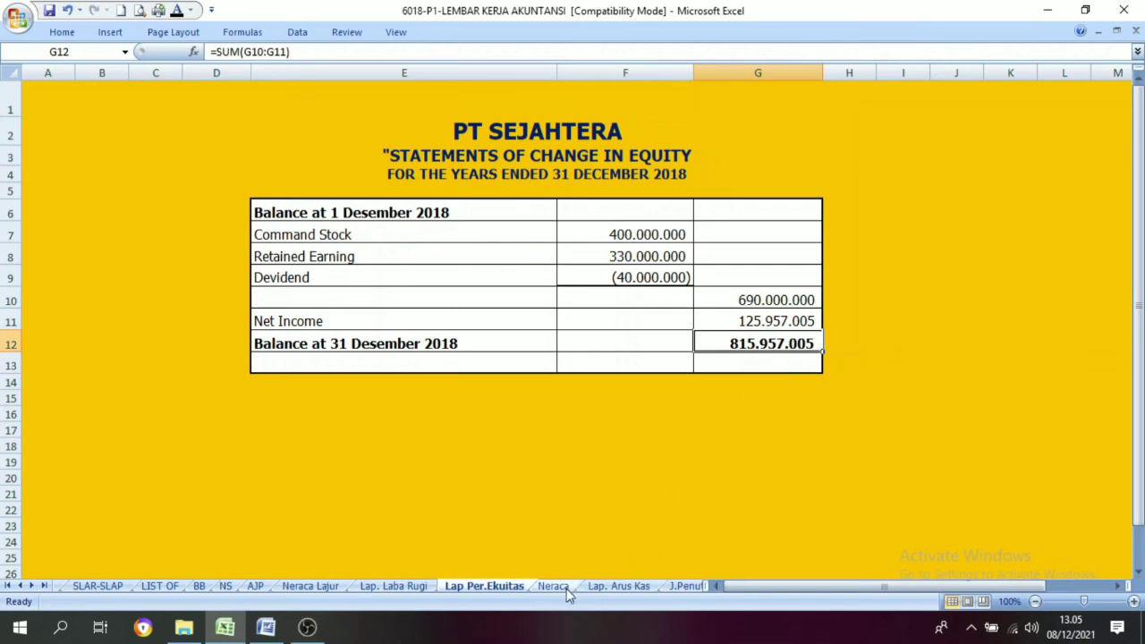
click(544, 590)
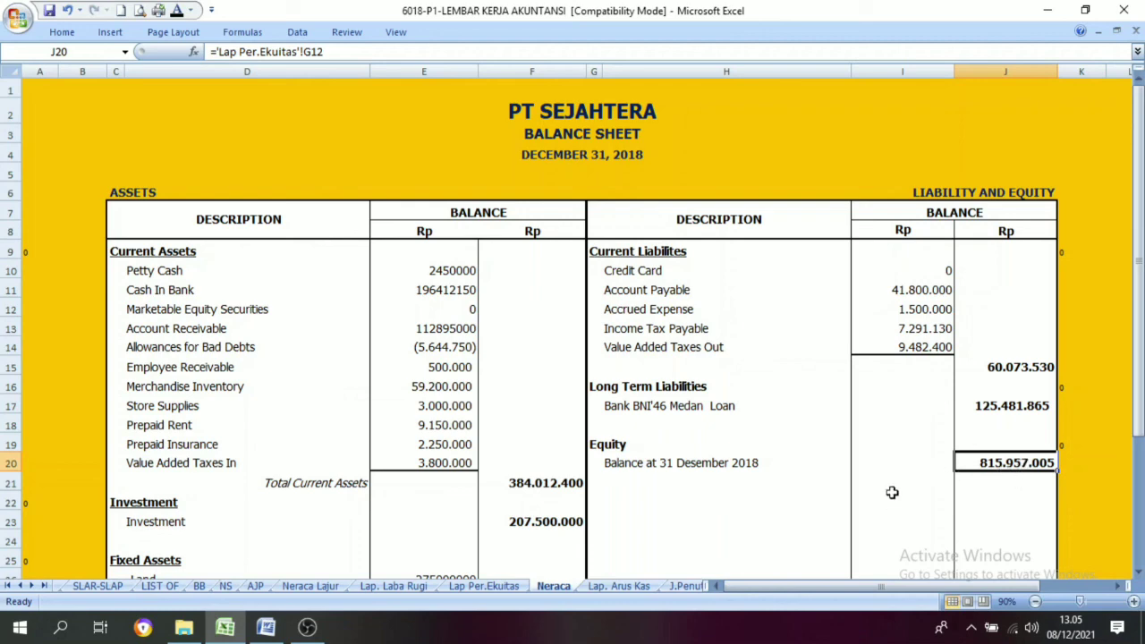
Review the liability and equity amounts from J15 down and reveal Total Liability & Equity in J34, the sum of J15:J21
click(800, 521)
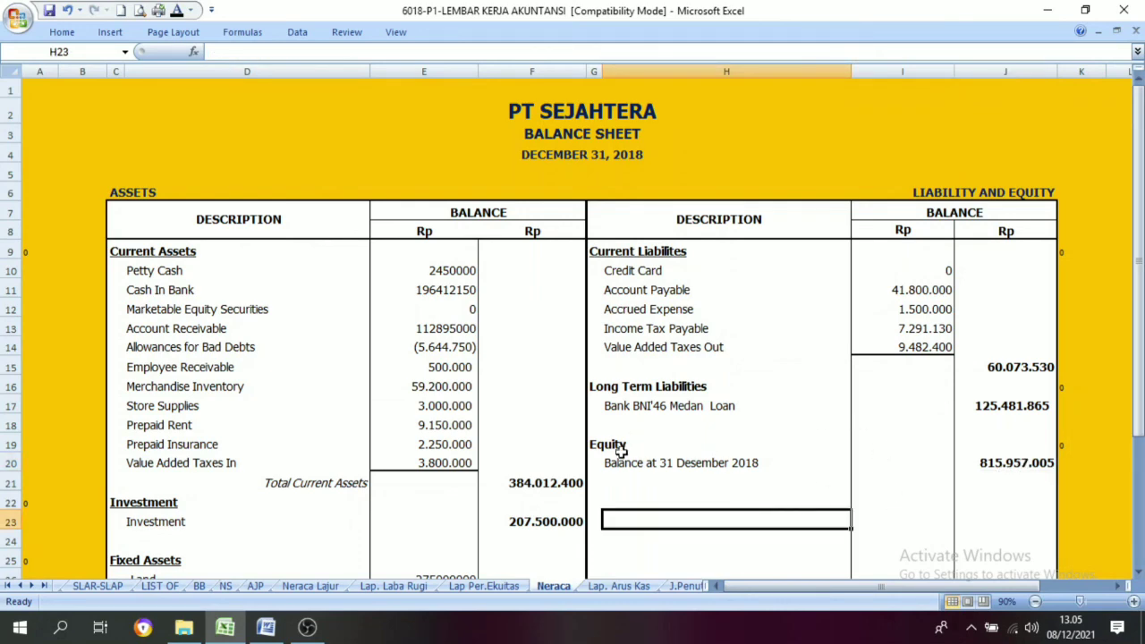
scroll(617, 452, down, 1)
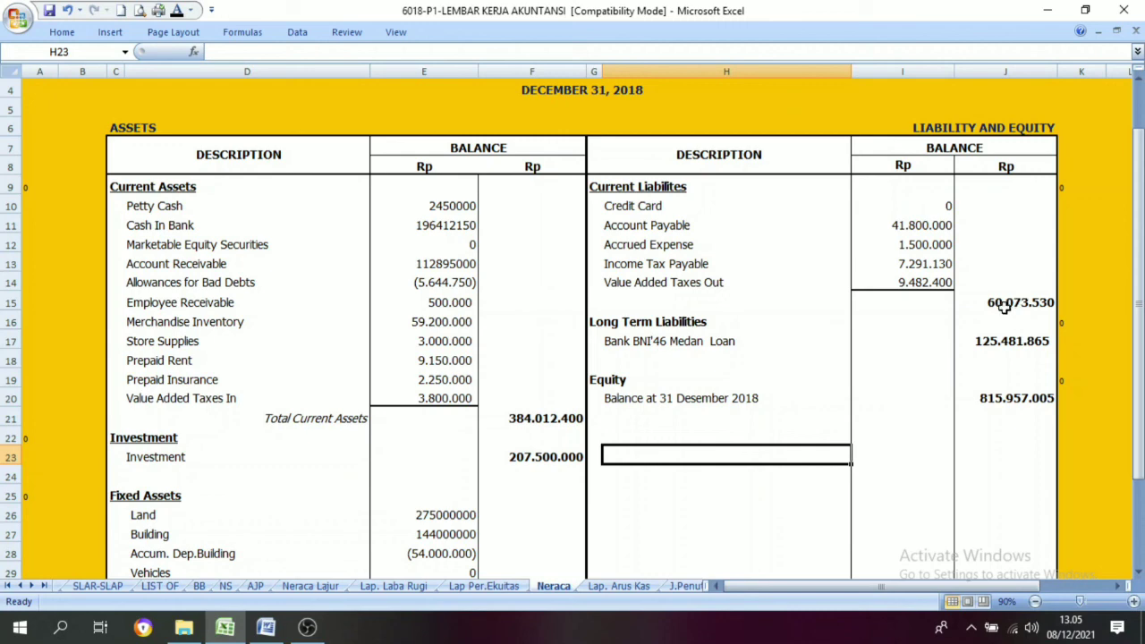
drag(1003, 306, 1005, 435)
scroll(1004, 480, down, 4)
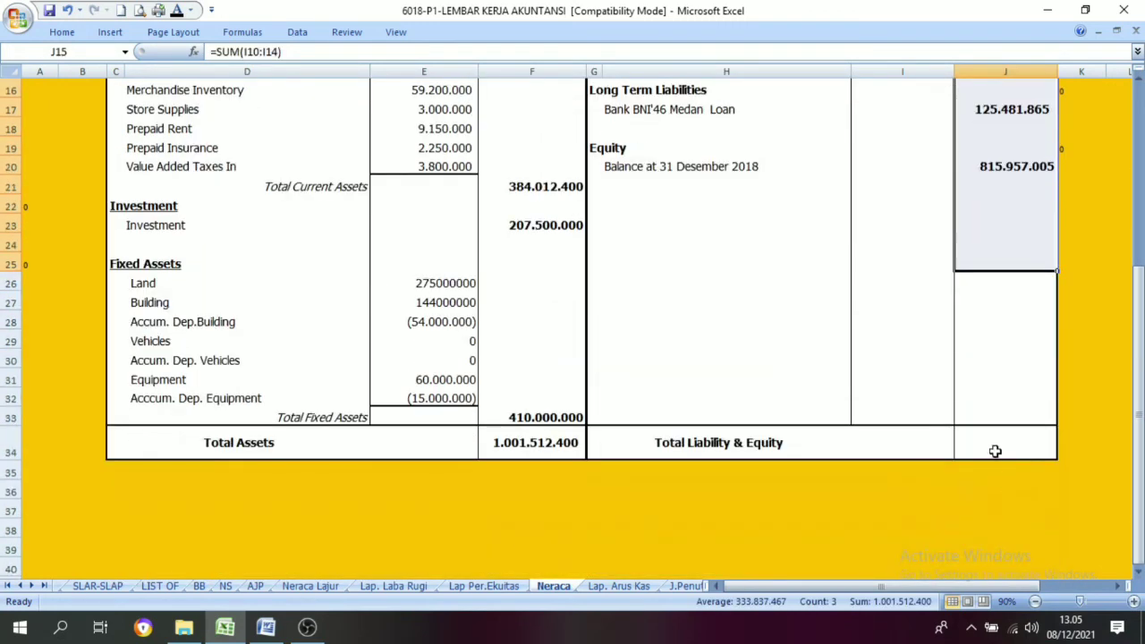
click(995, 450)
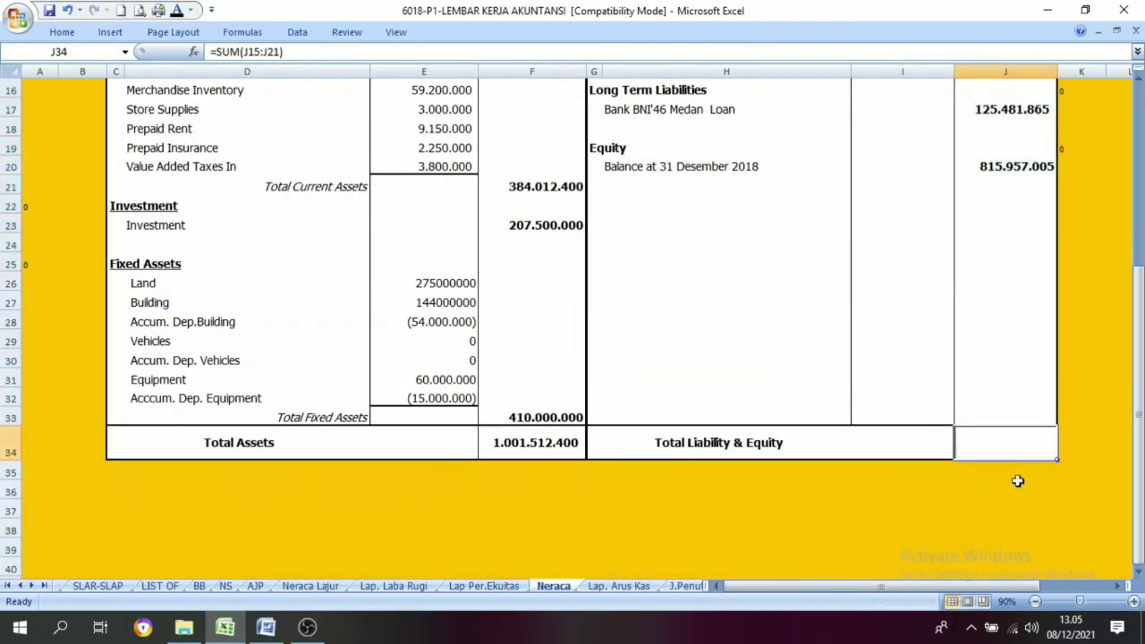
click(176, 11)
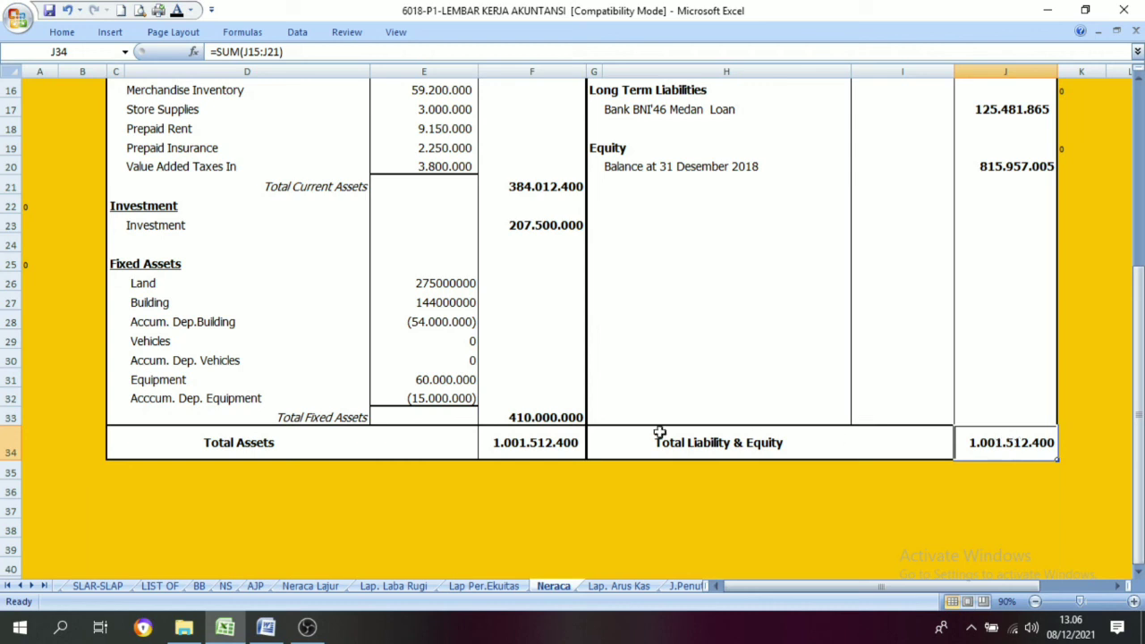
Compare Total Assets in F34 with Total Liability & Equity in J34 of Neraca, checking their labels and amounts
click(526, 445)
click(985, 445)
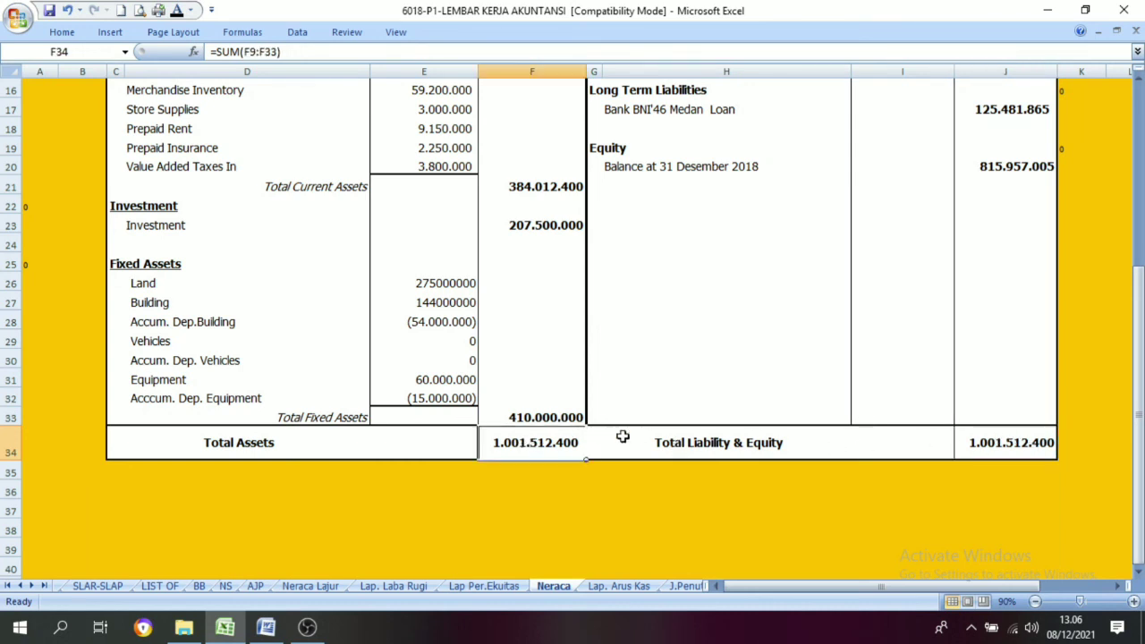
click(238, 448)
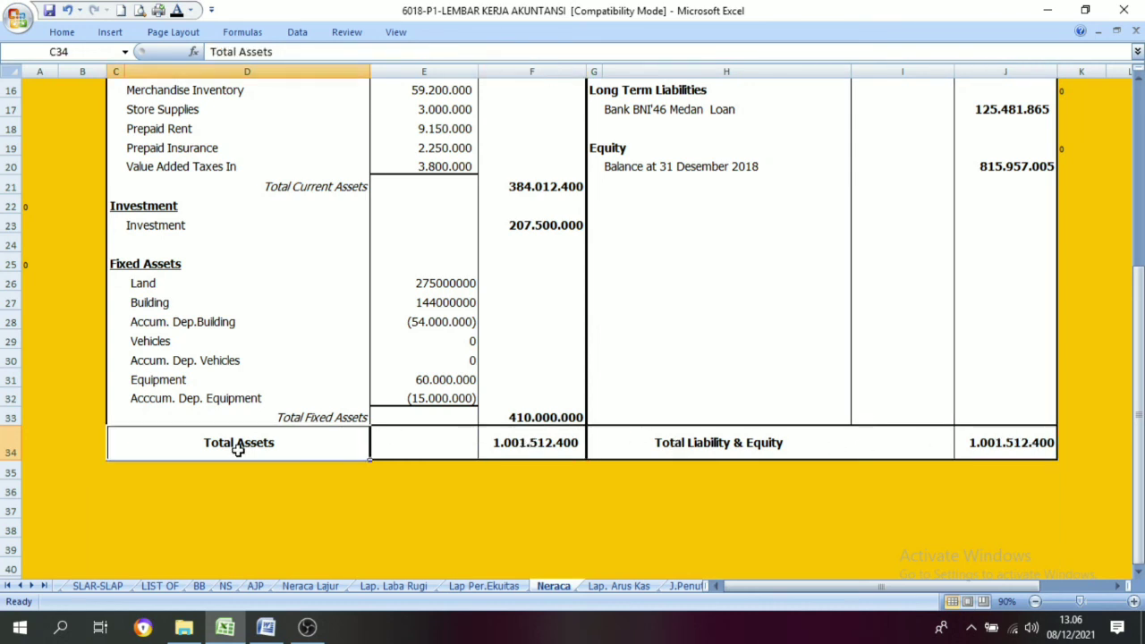
click(731, 447)
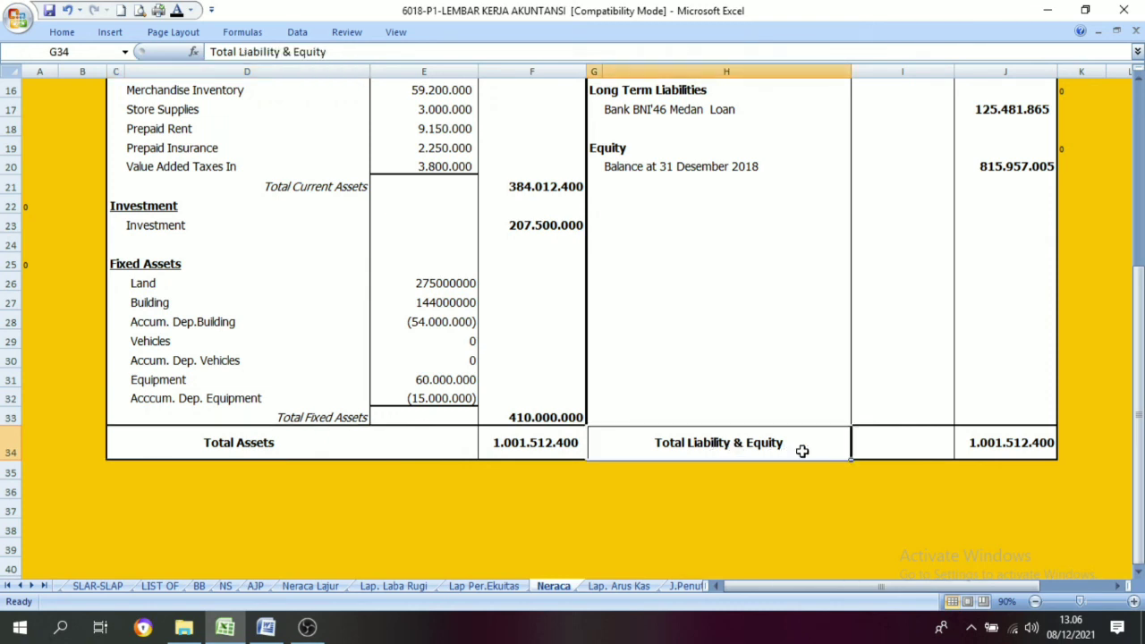
click(1009, 444)
click(514, 442)
click(1031, 438)
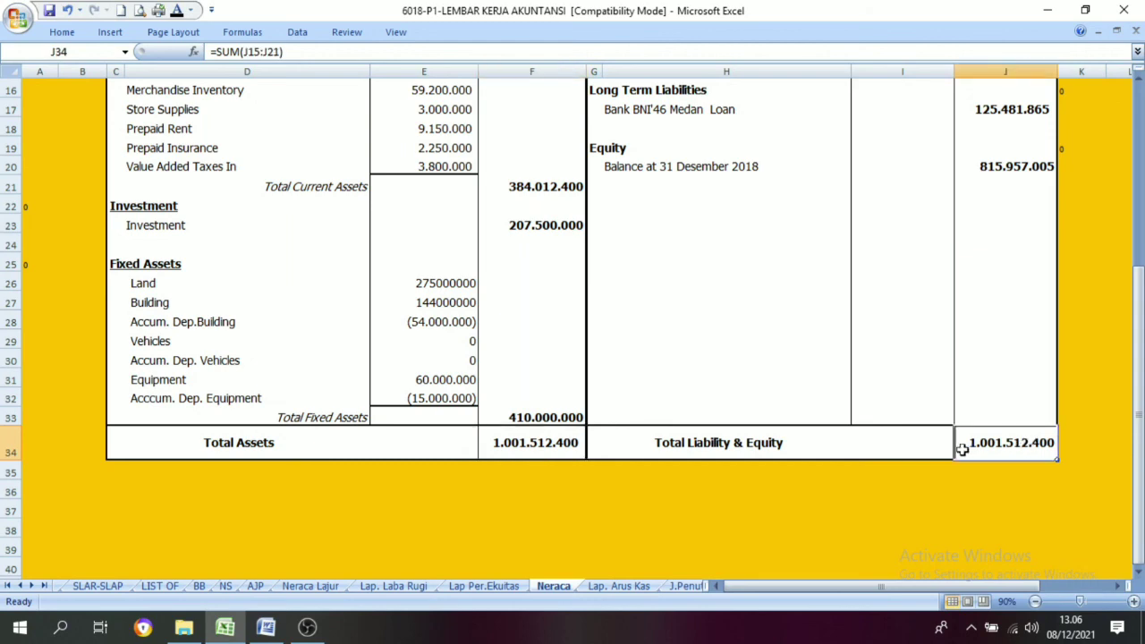
Review the top of the Neraca balance sheet and the statement of change in equity in Lap Per.Ekuitas, ending back on Neraca
scroll(629, 442, up, 5)
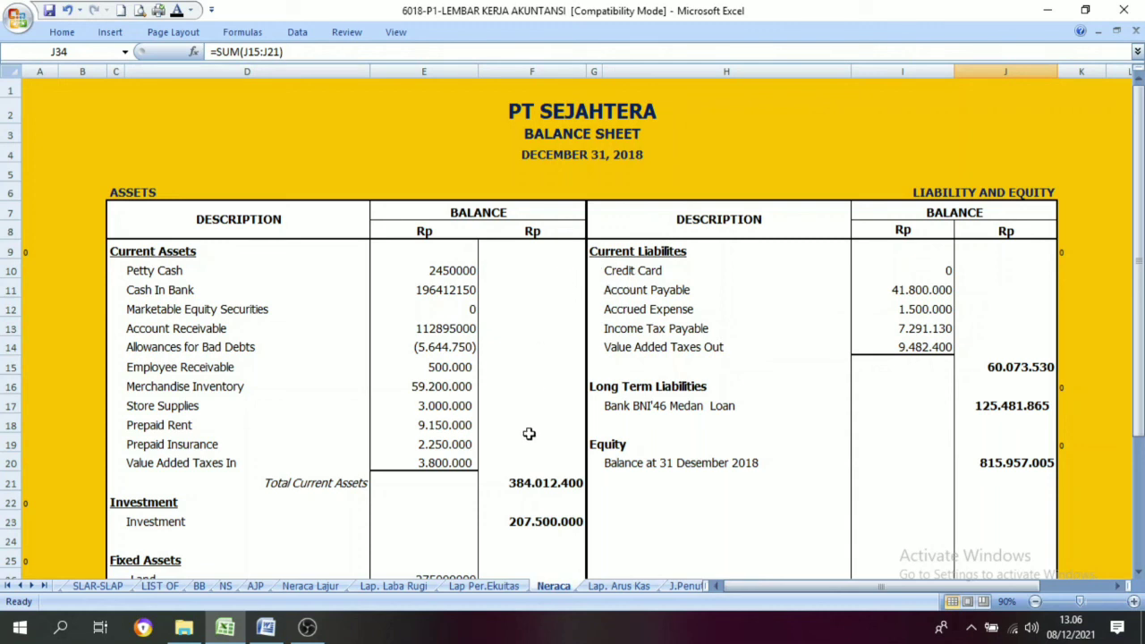
click(505, 587)
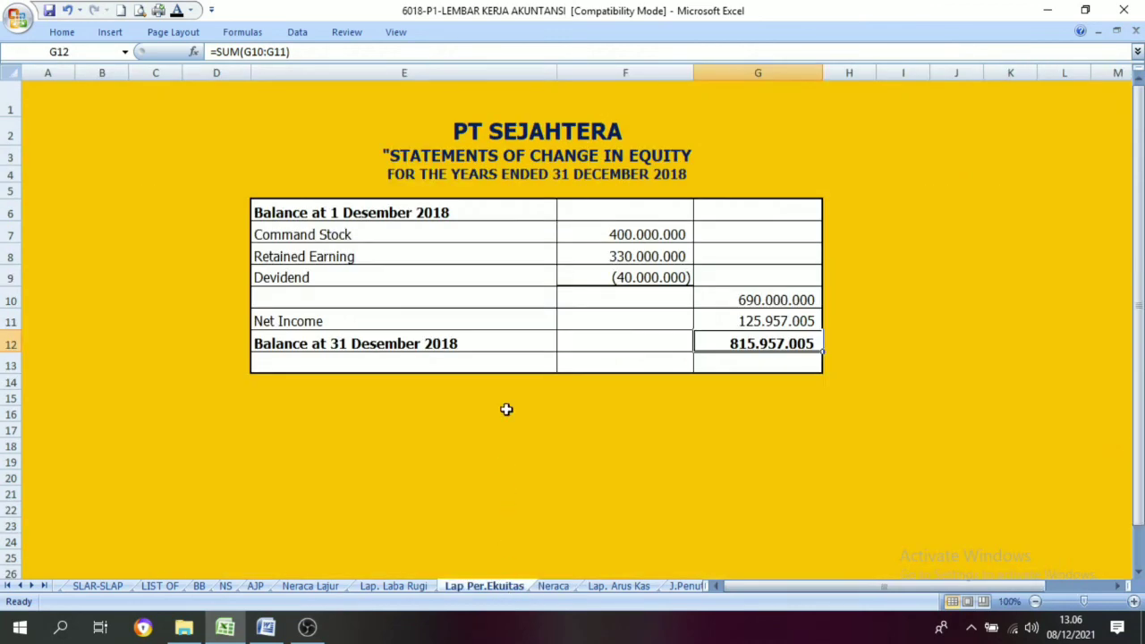
click(554, 586)
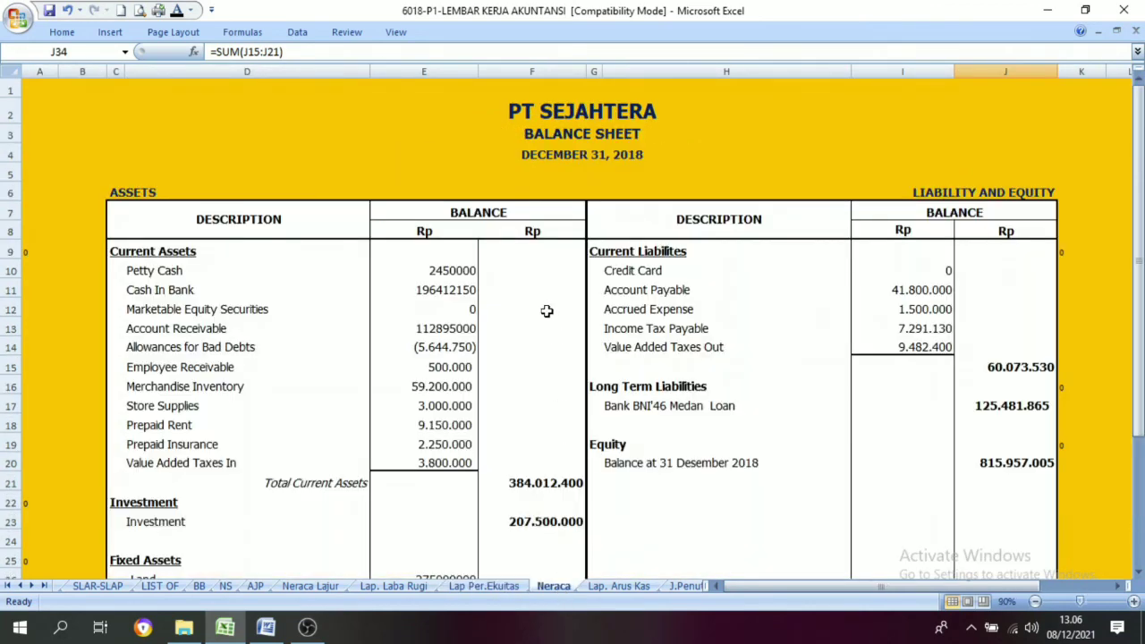